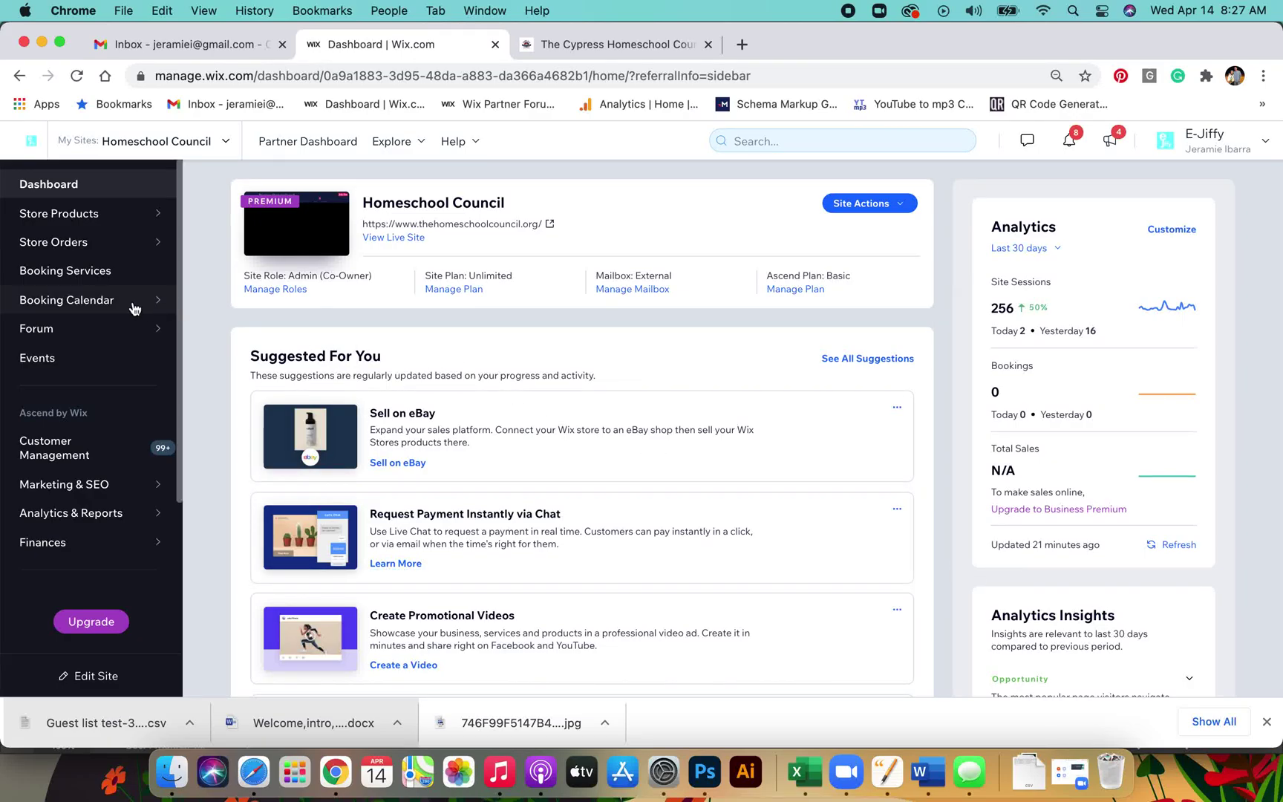
Step: Create a new RSVP event from the dashboard's Events section
click(56, 364)
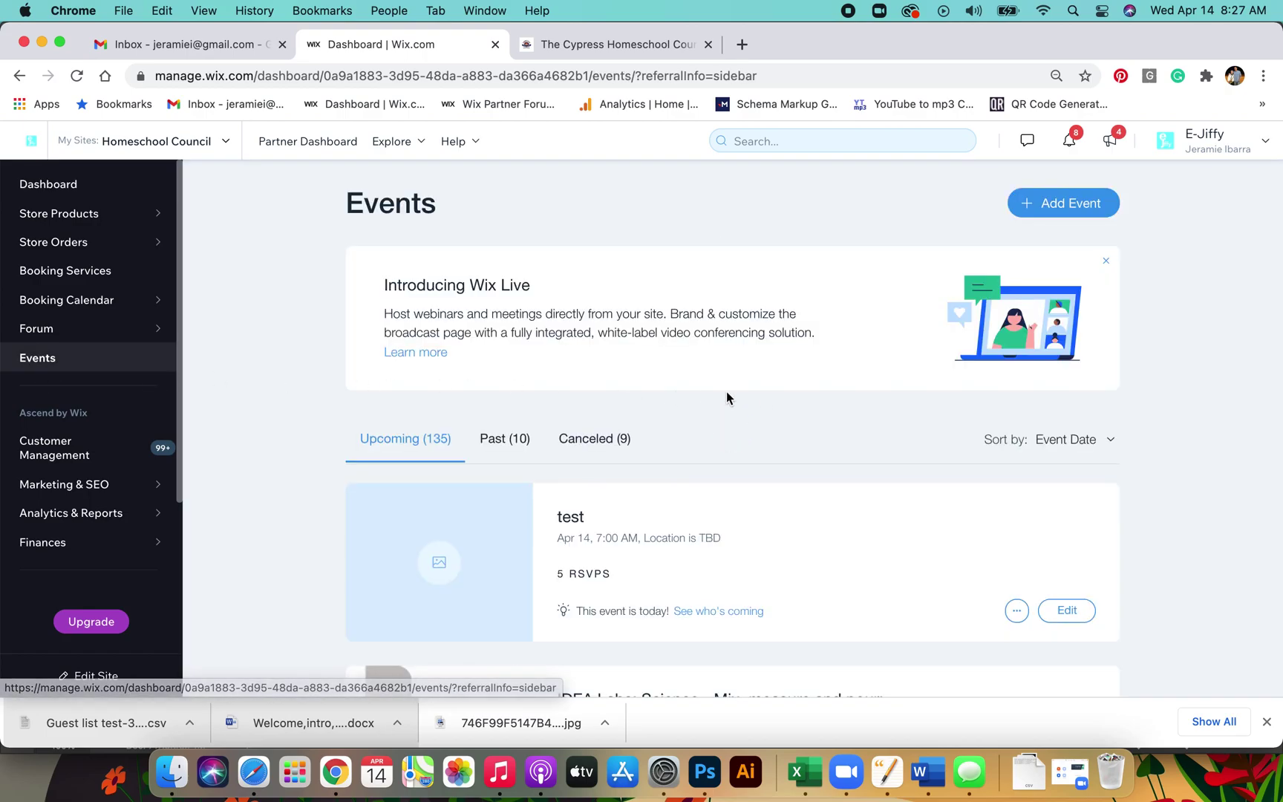
click(1071, 205)
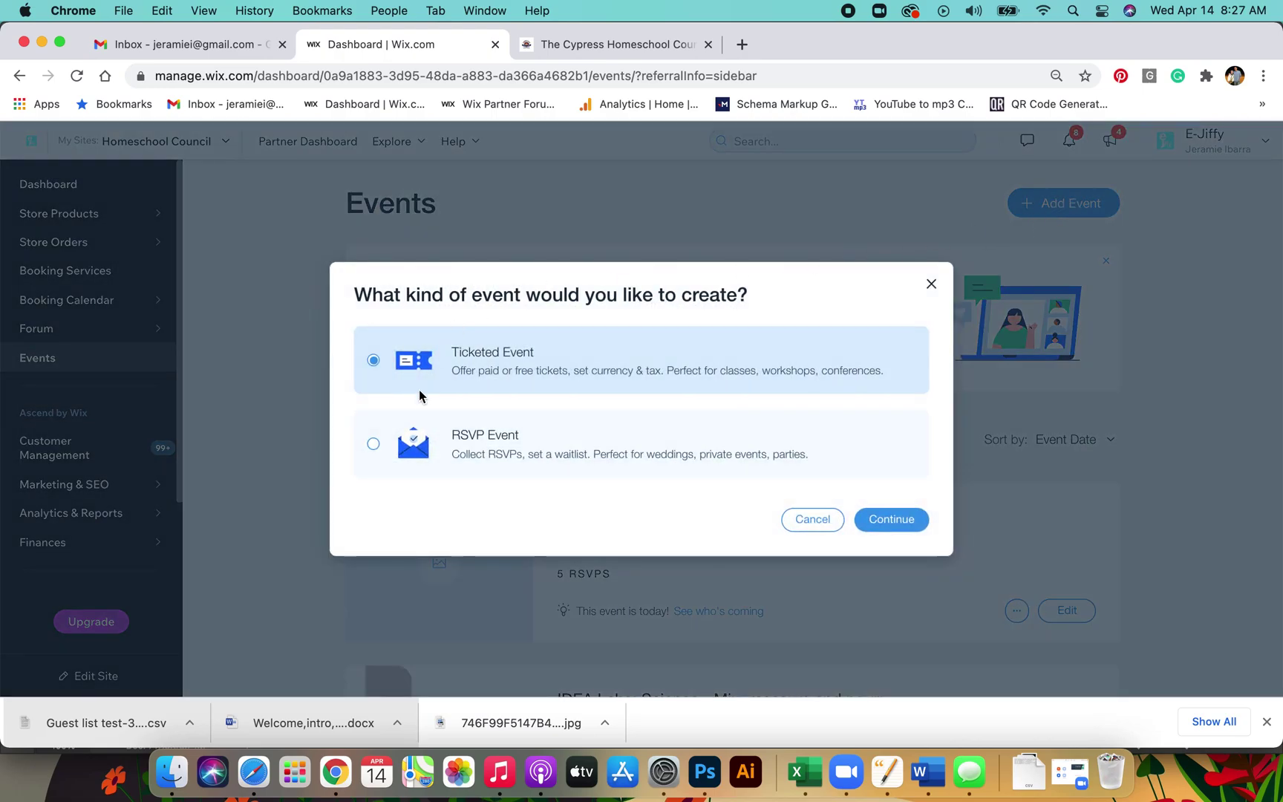
click(488, 446)
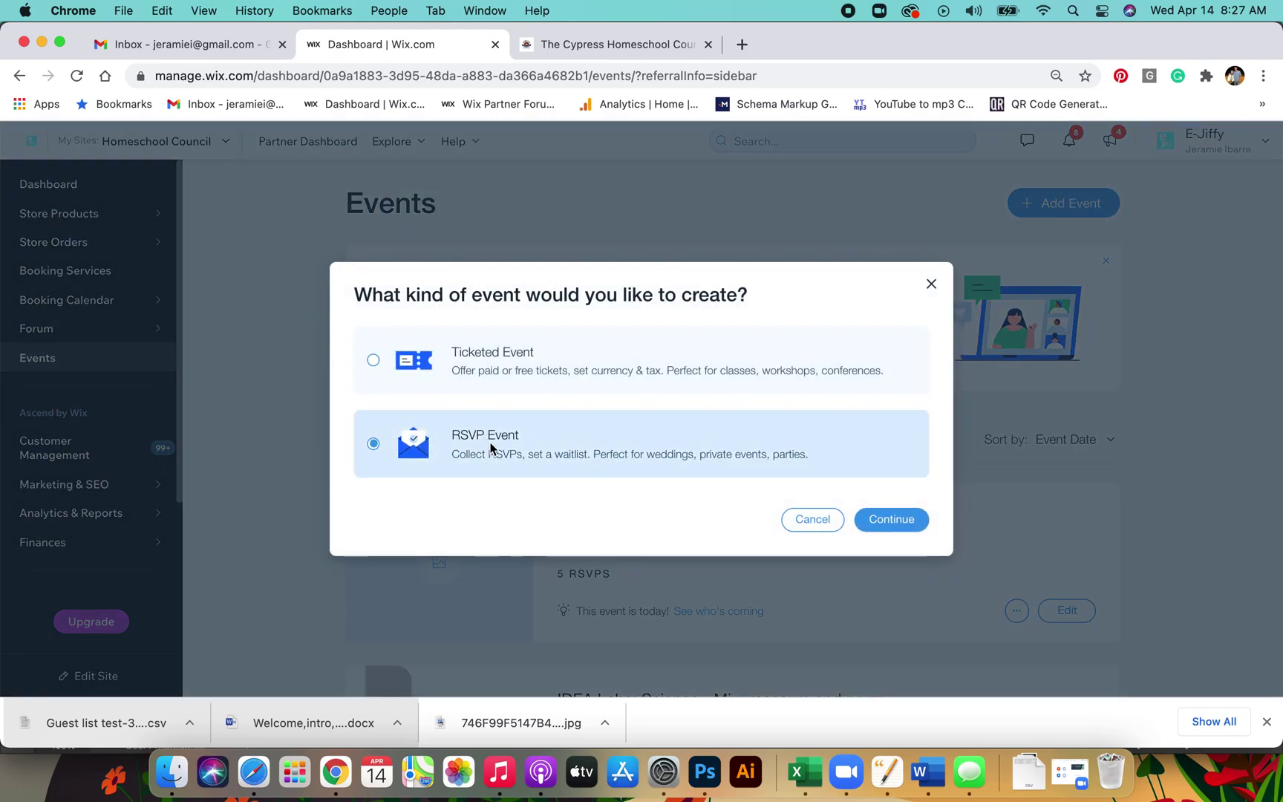
click(889, 520)
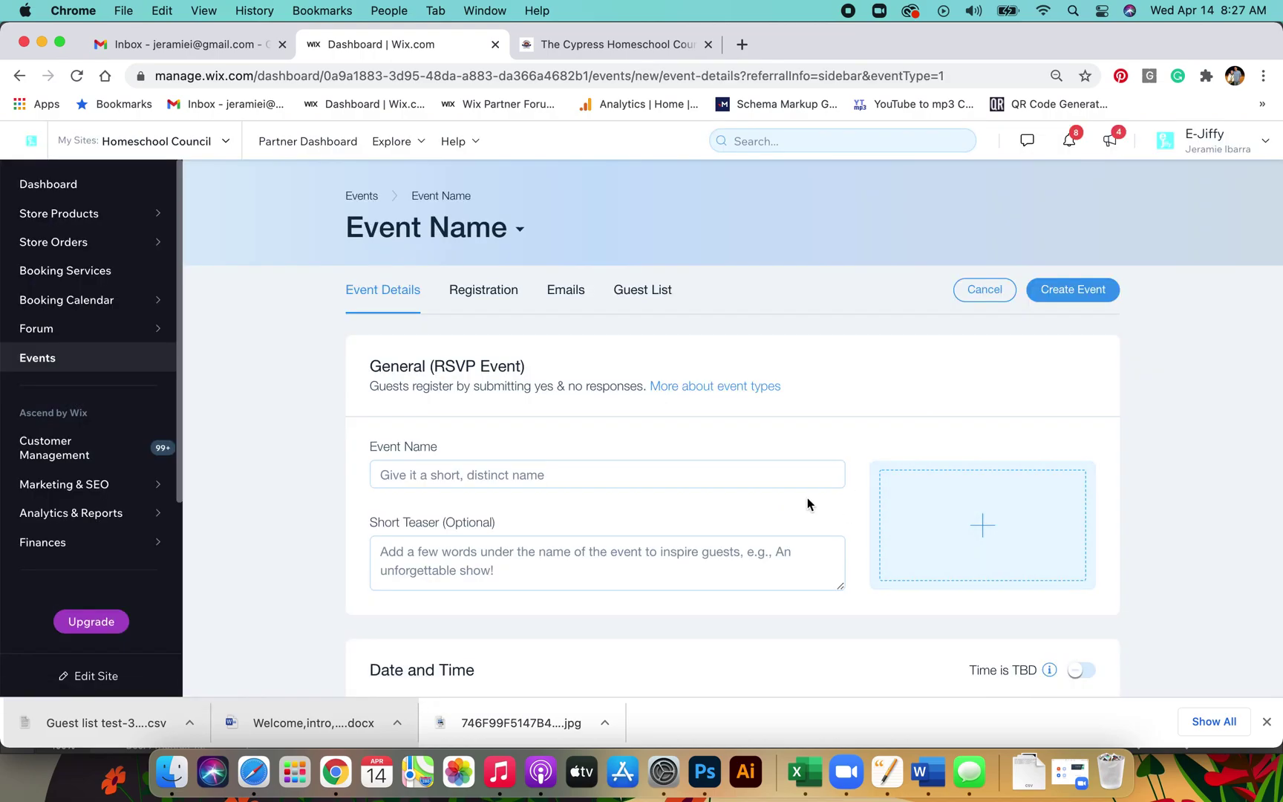
Step: Enter 'Park Day' as both the event name and the short teaser
scroll(807, 498, down, 2)
click(617, 371)
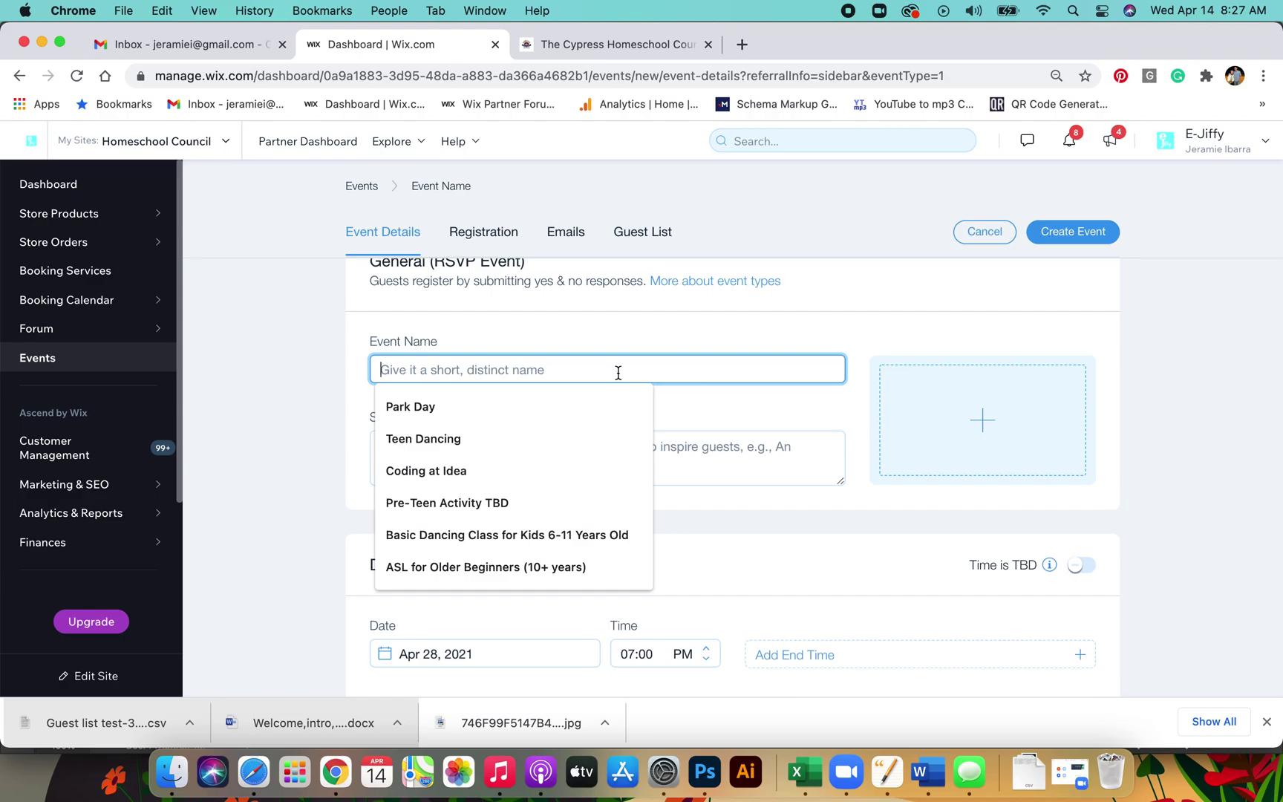
text(Park Day)
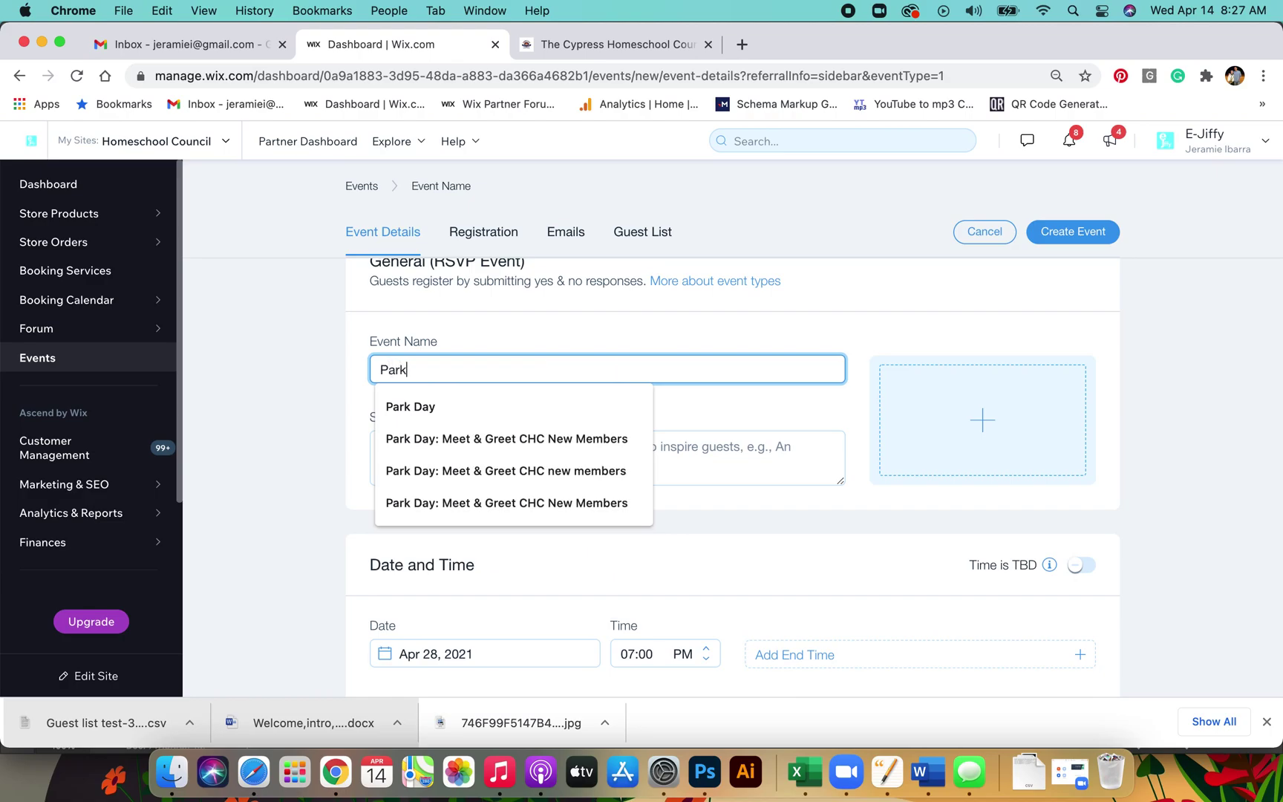
click(755, 338)
click(523, 461)
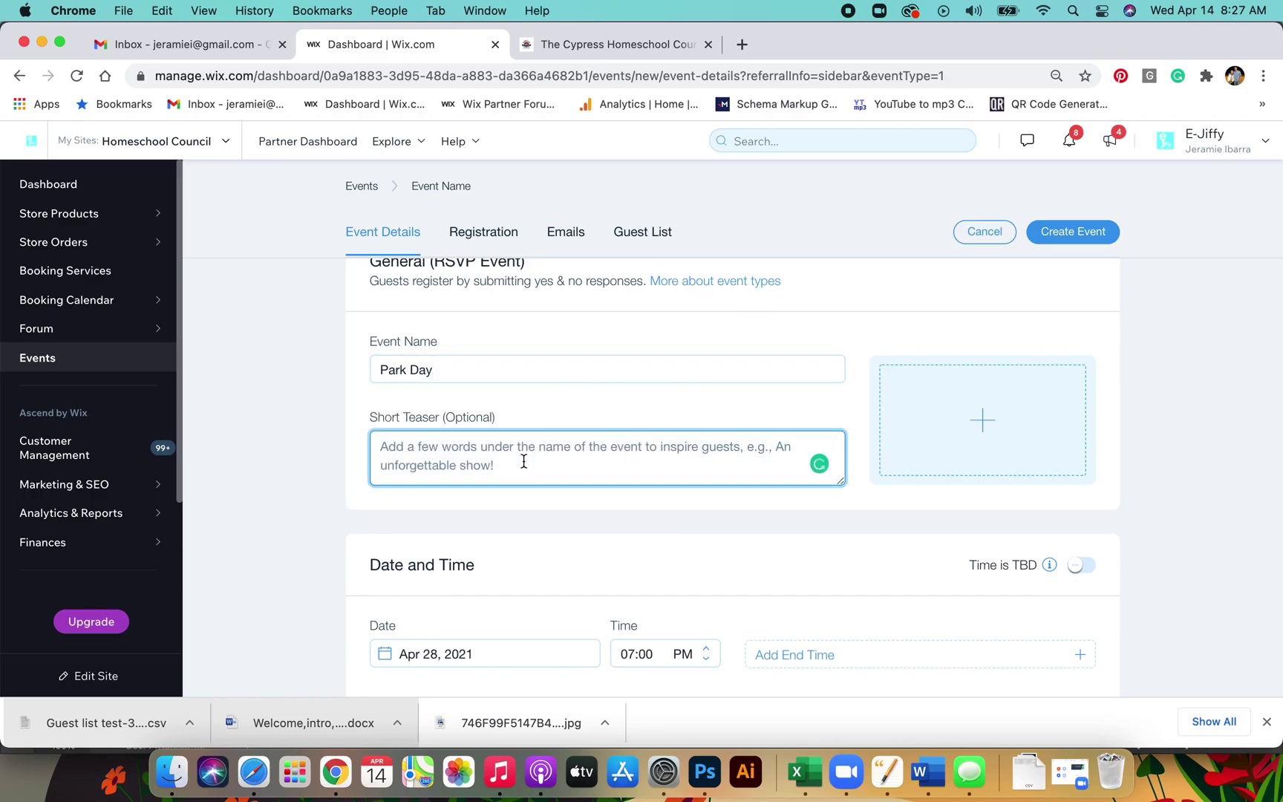
text(Par)
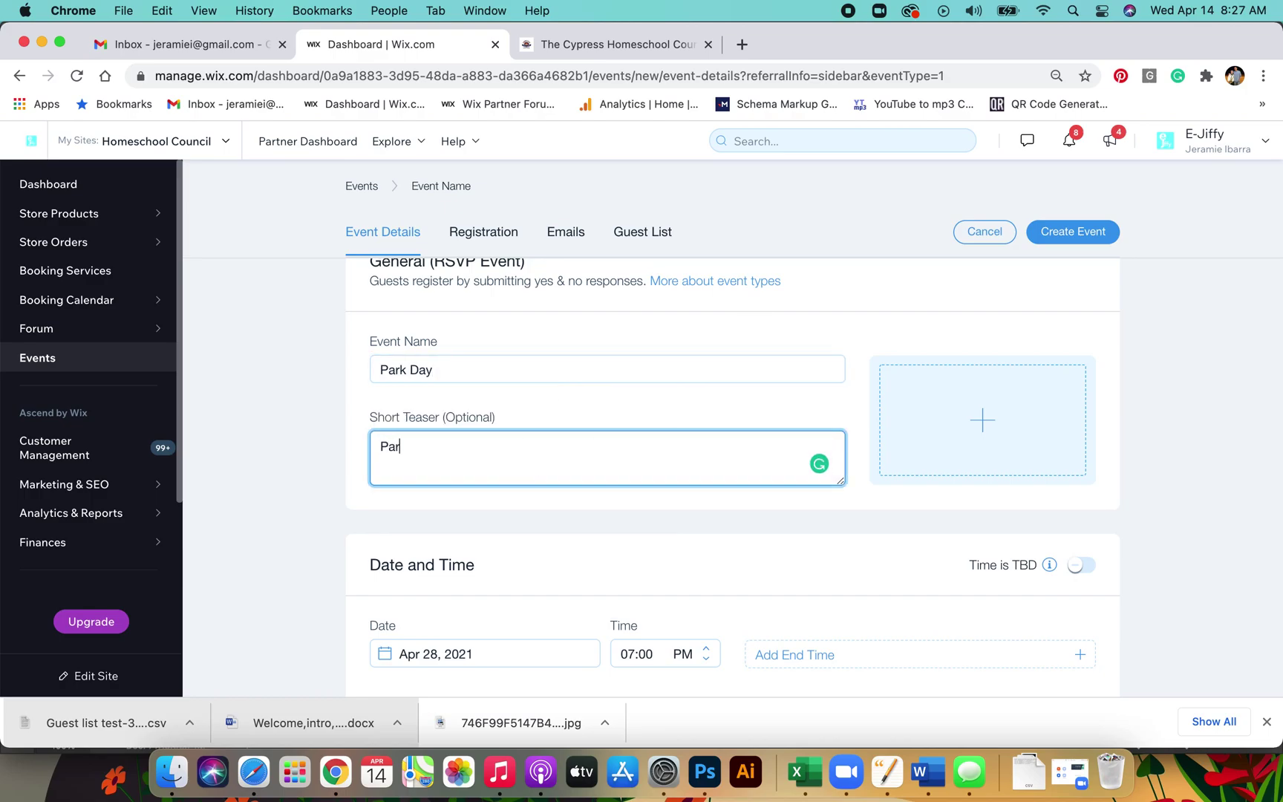
text(k Day)
Step: Choose the photo of people sitting on park grass from the Events folder as the event image
click(986, 424)
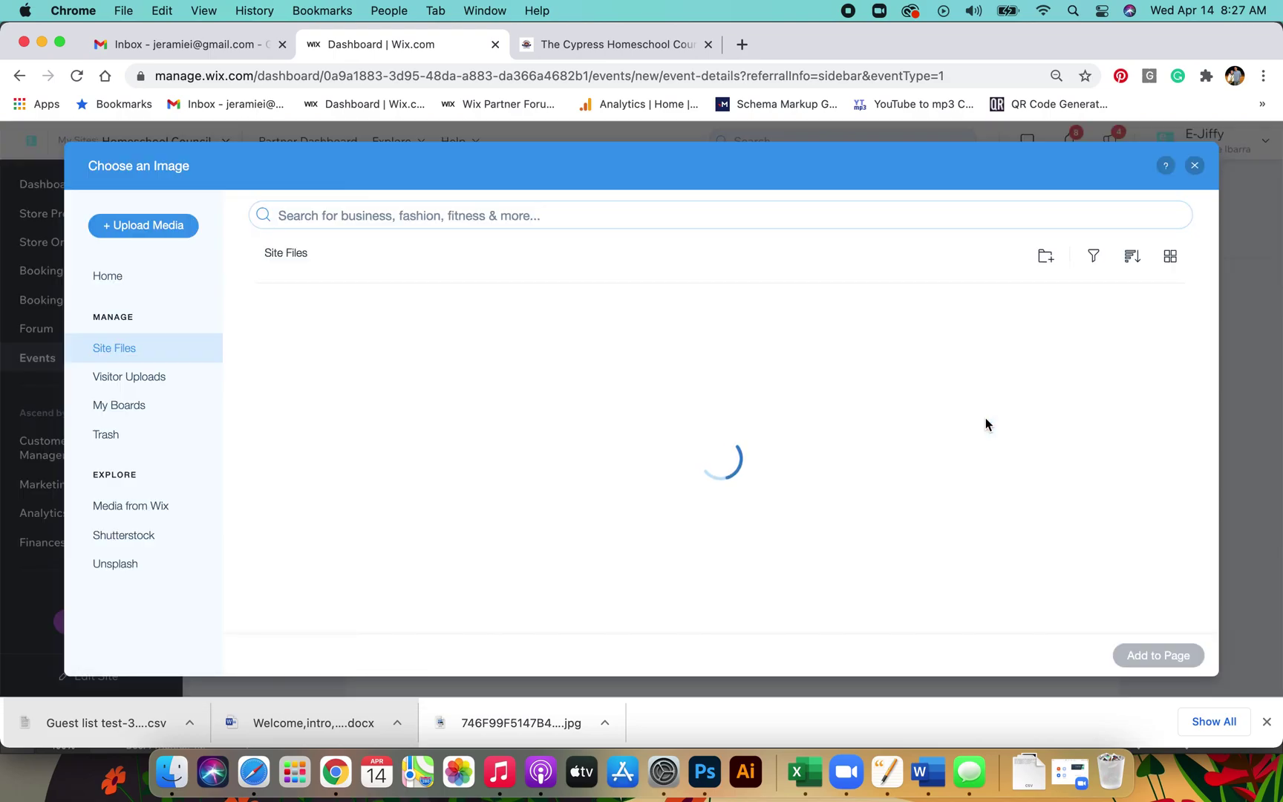
mouse_move(349, 393)
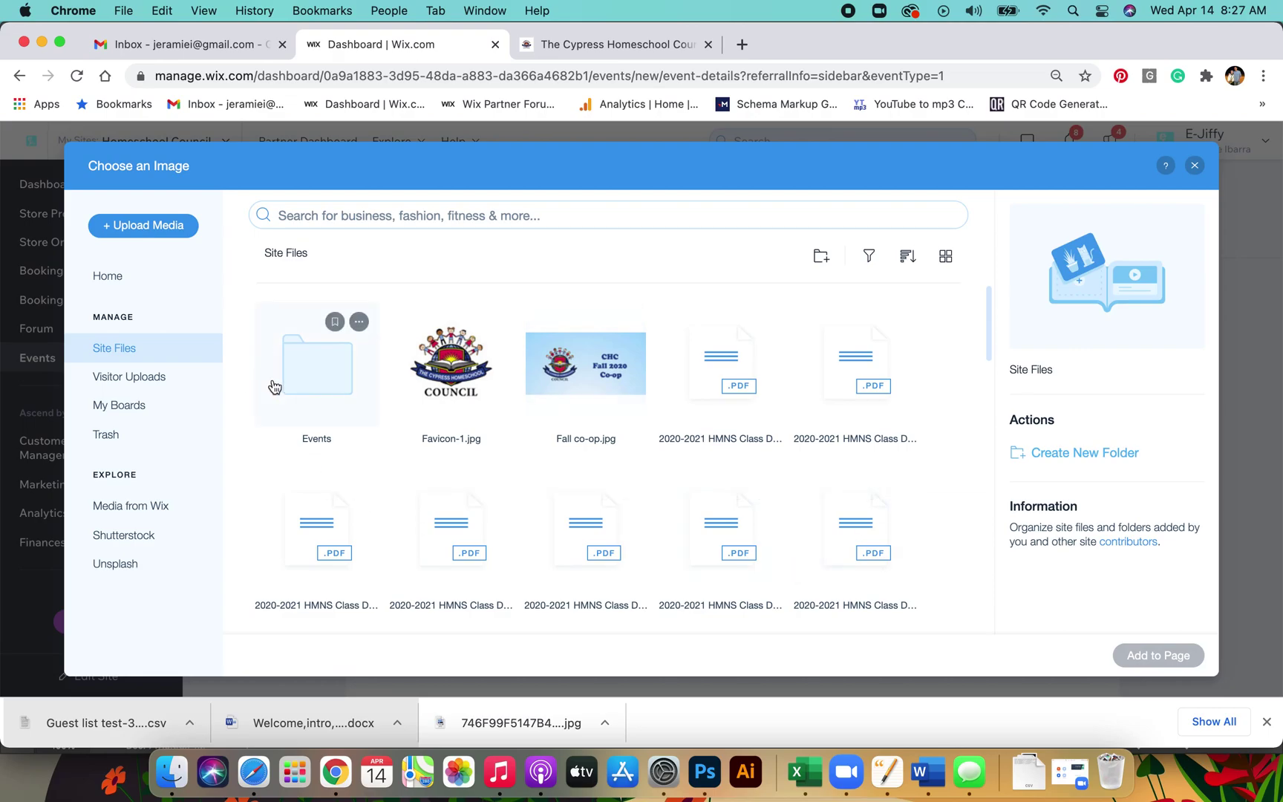
double_click(331, 383)
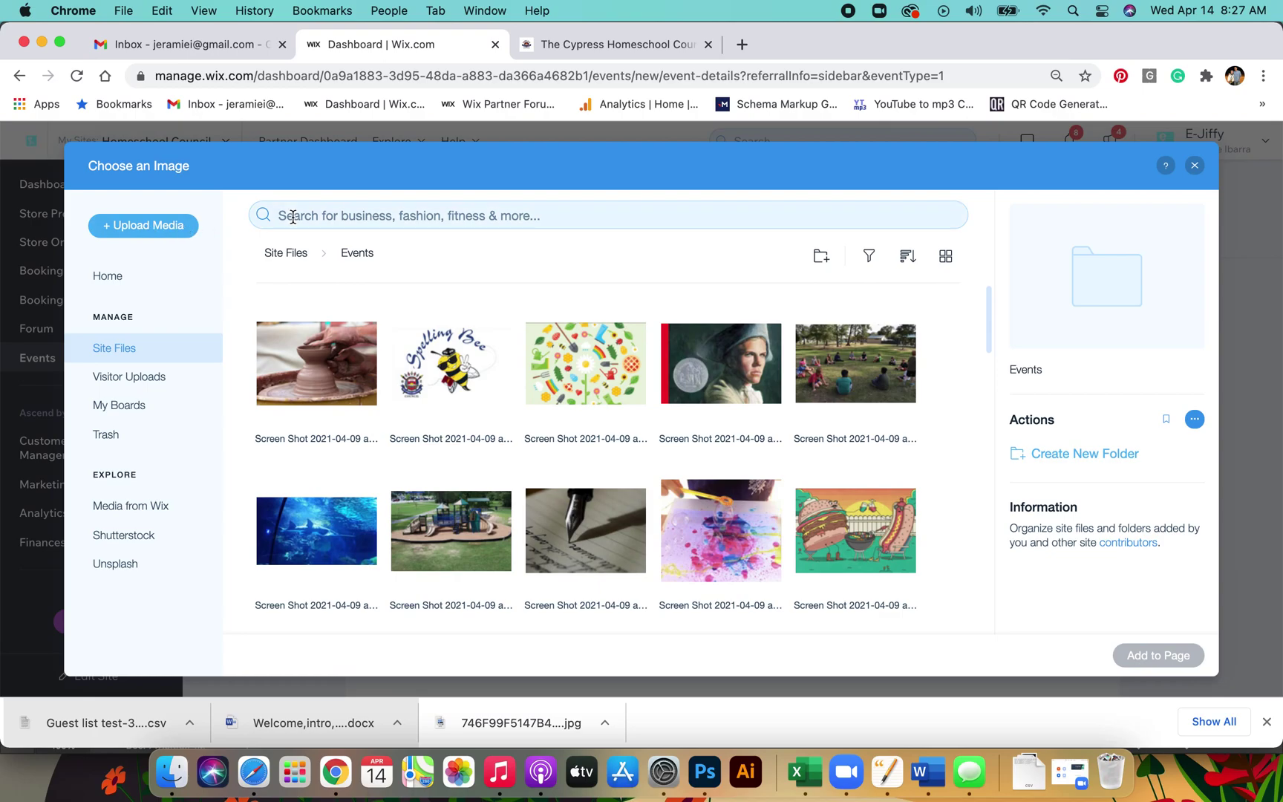
scroll(585, 430, down, 3)
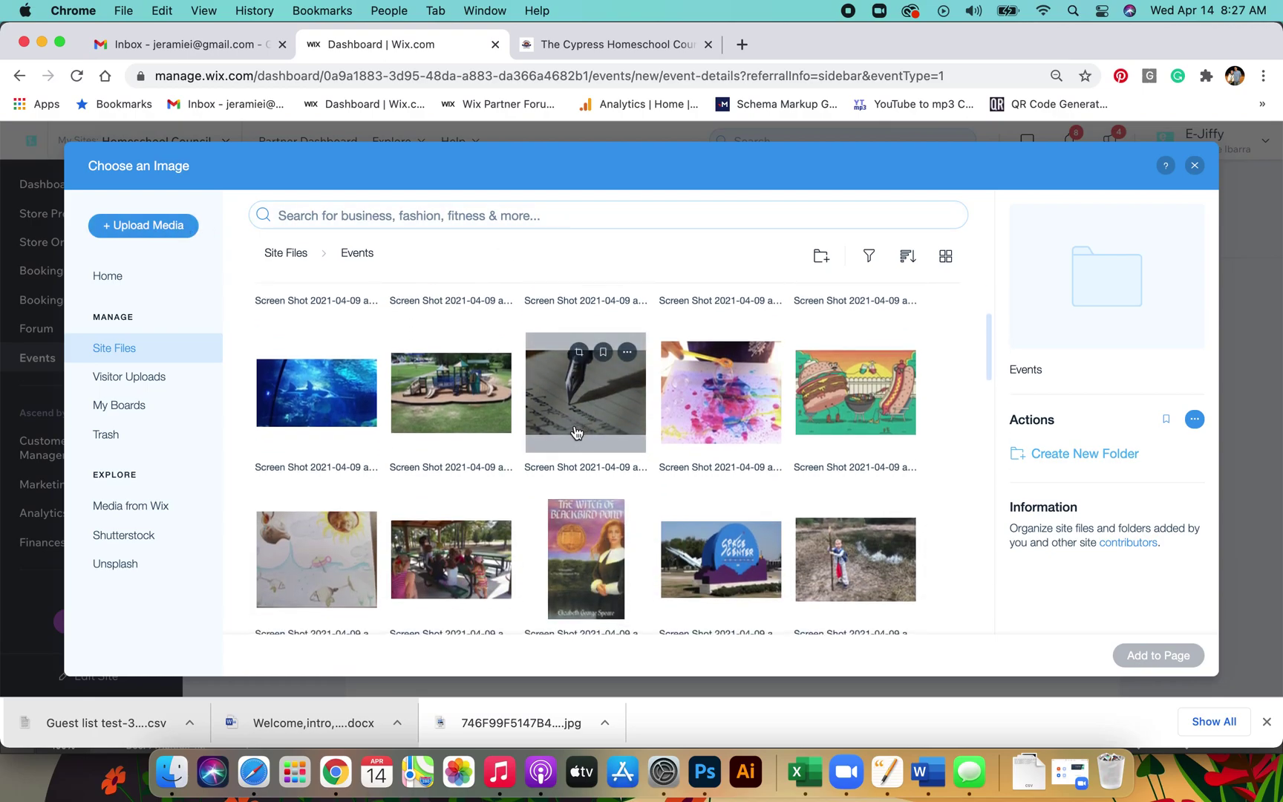
scroll(585, 432, down, 7)
scroll(571, 431, down, 10)
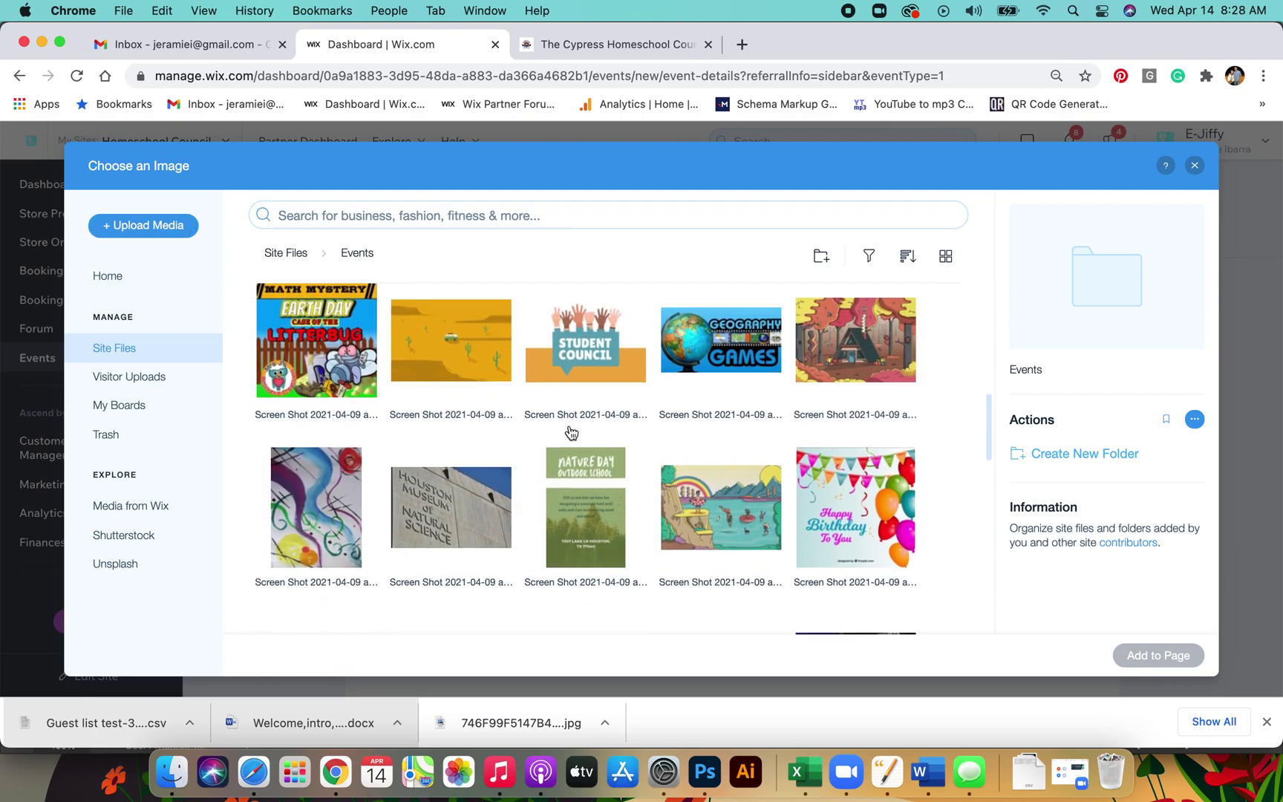
scroll(569, 432, down, 8)
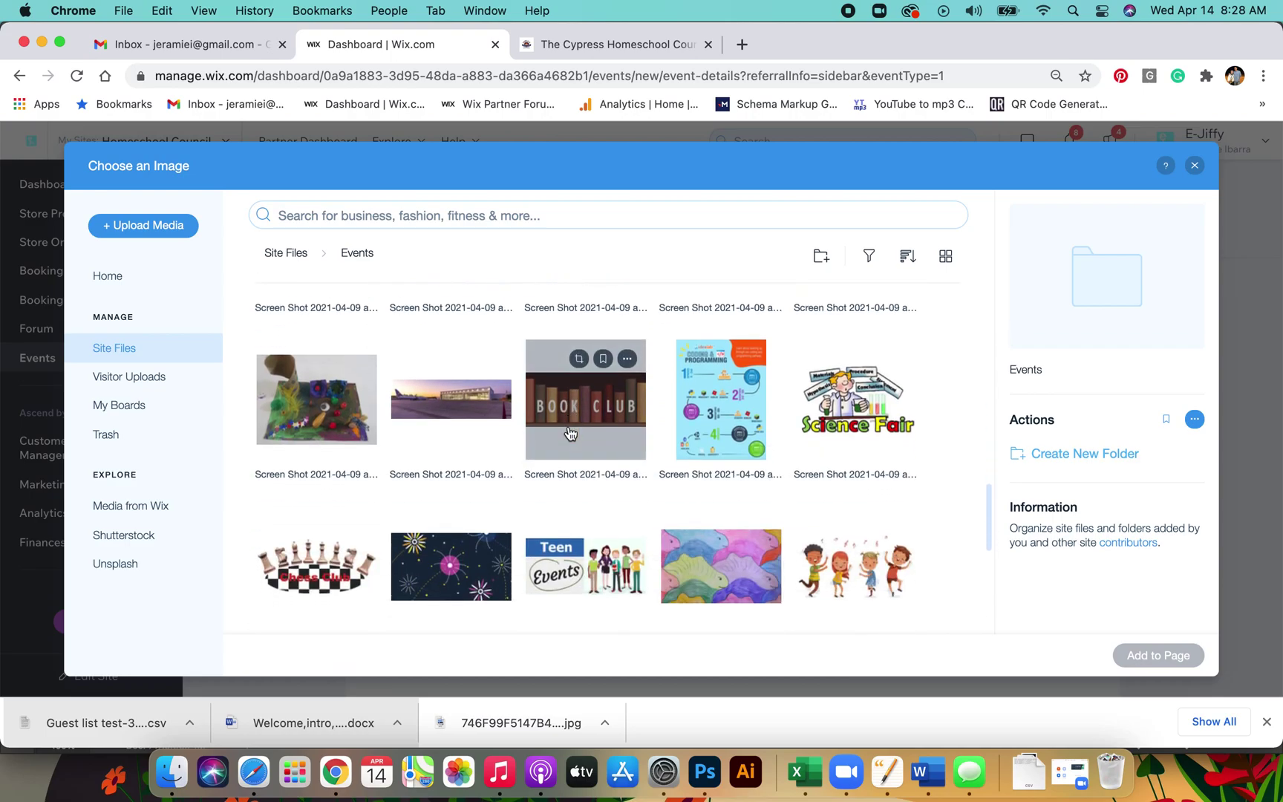
scroll(585, 424, up, 18)
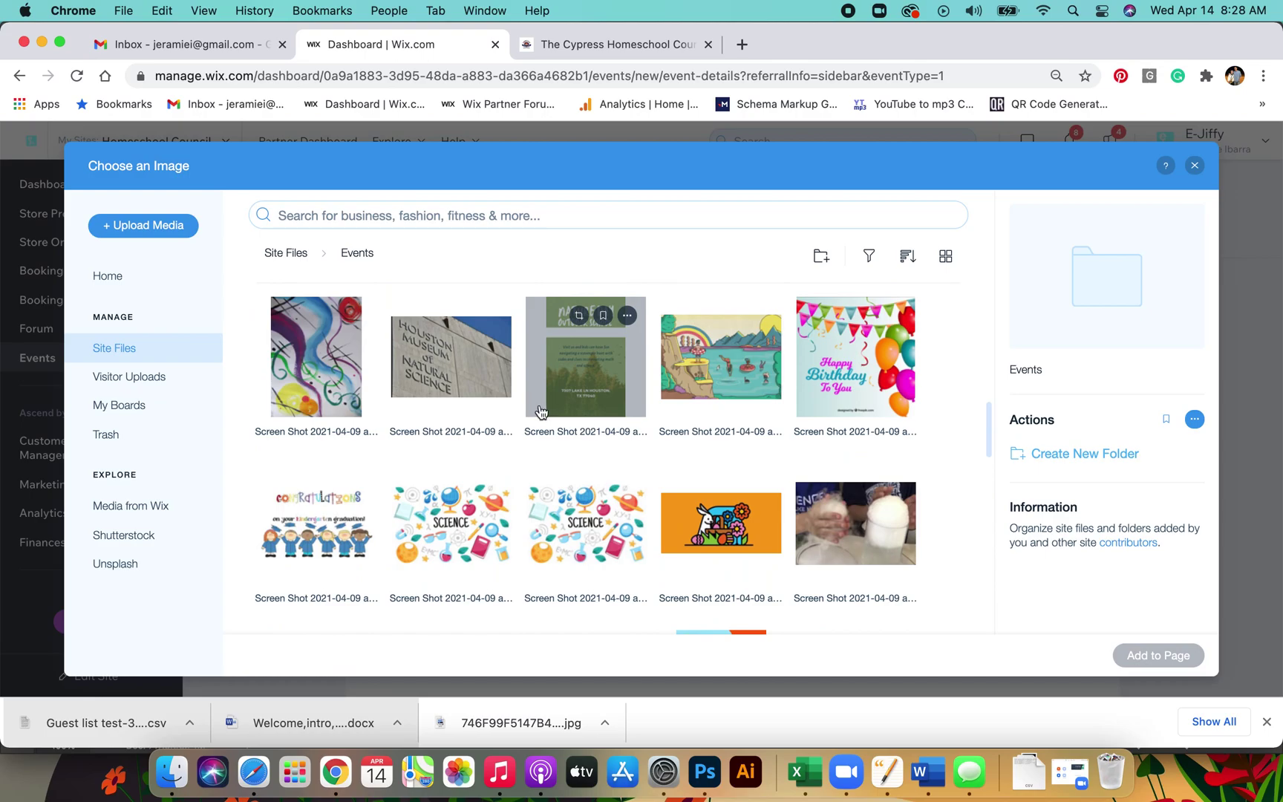
scroll(532, 406, up, 8)
scroll(531, 406, up, 12)
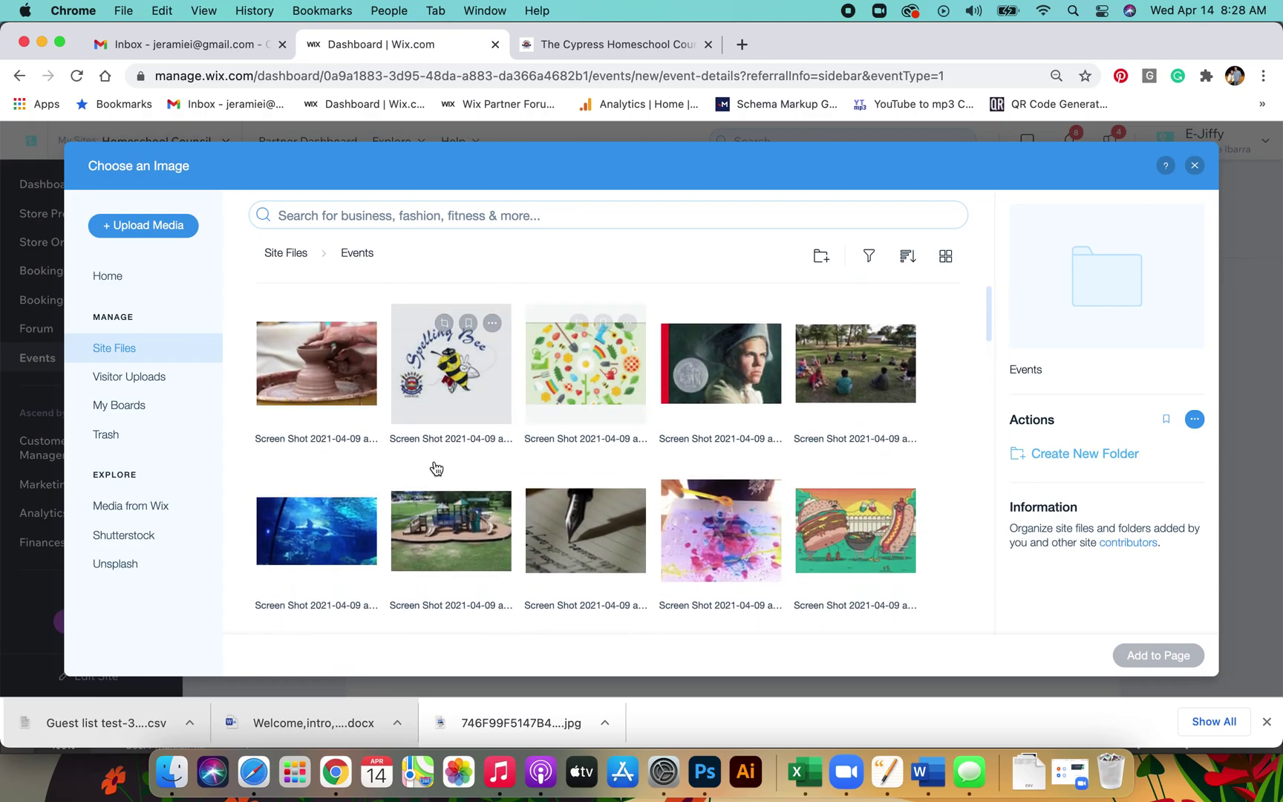
double_click(855, 371)
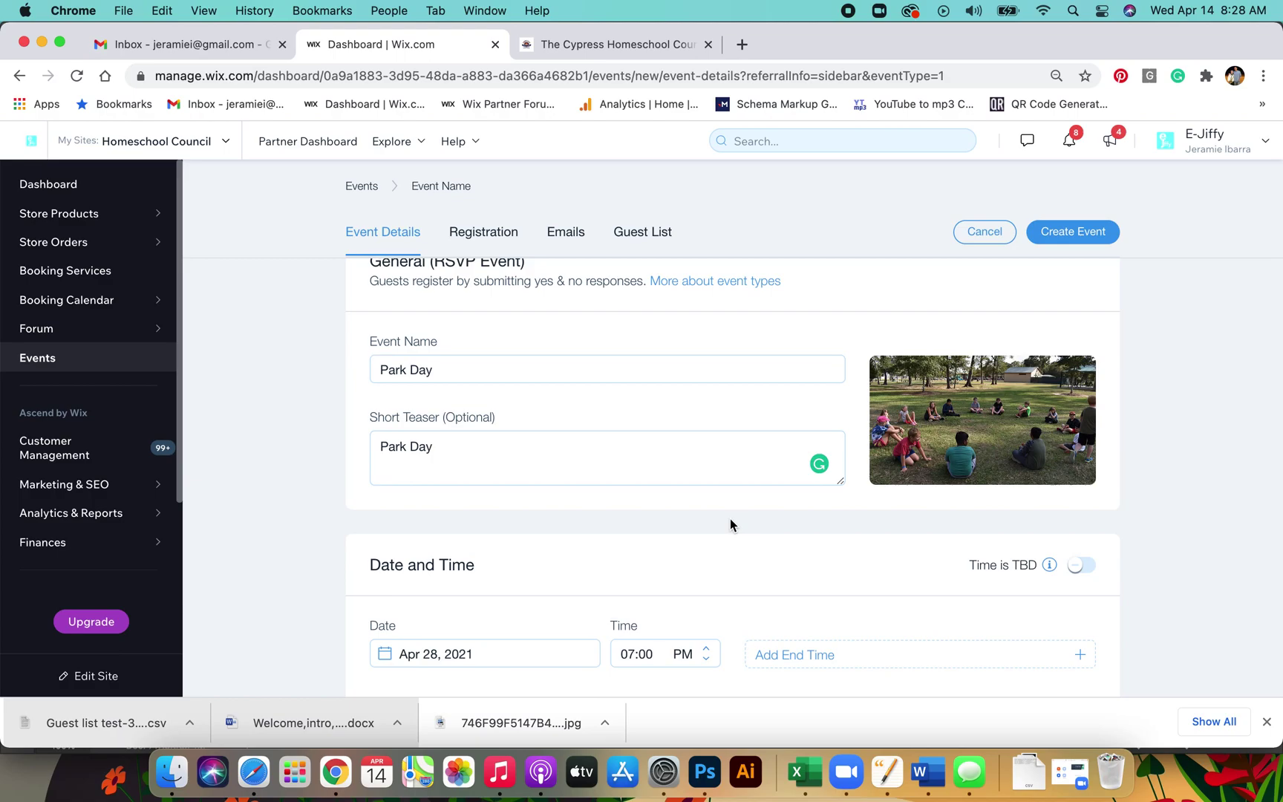
Step: Set the event start to Apr 15, 2021 at 07:00 AM with no end time
scroll(729, 519, down, 5)
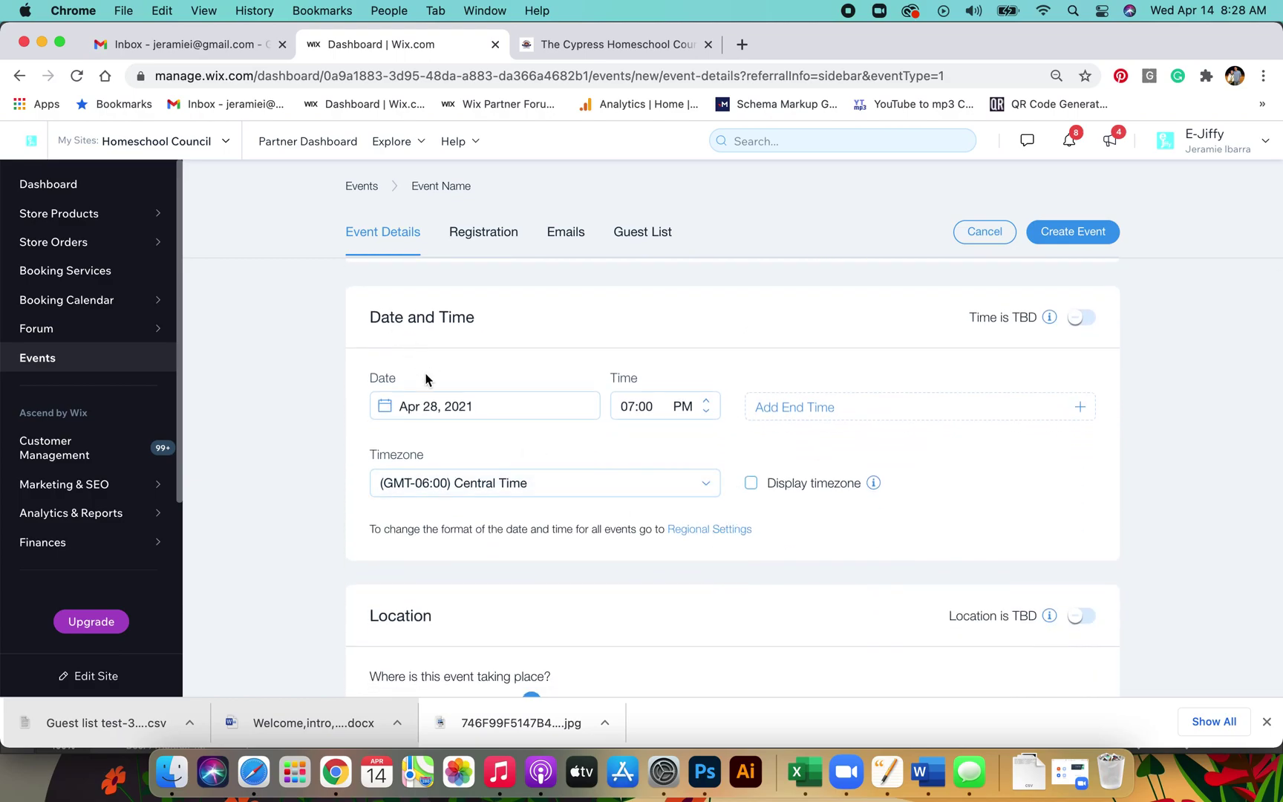
click(430, 401)
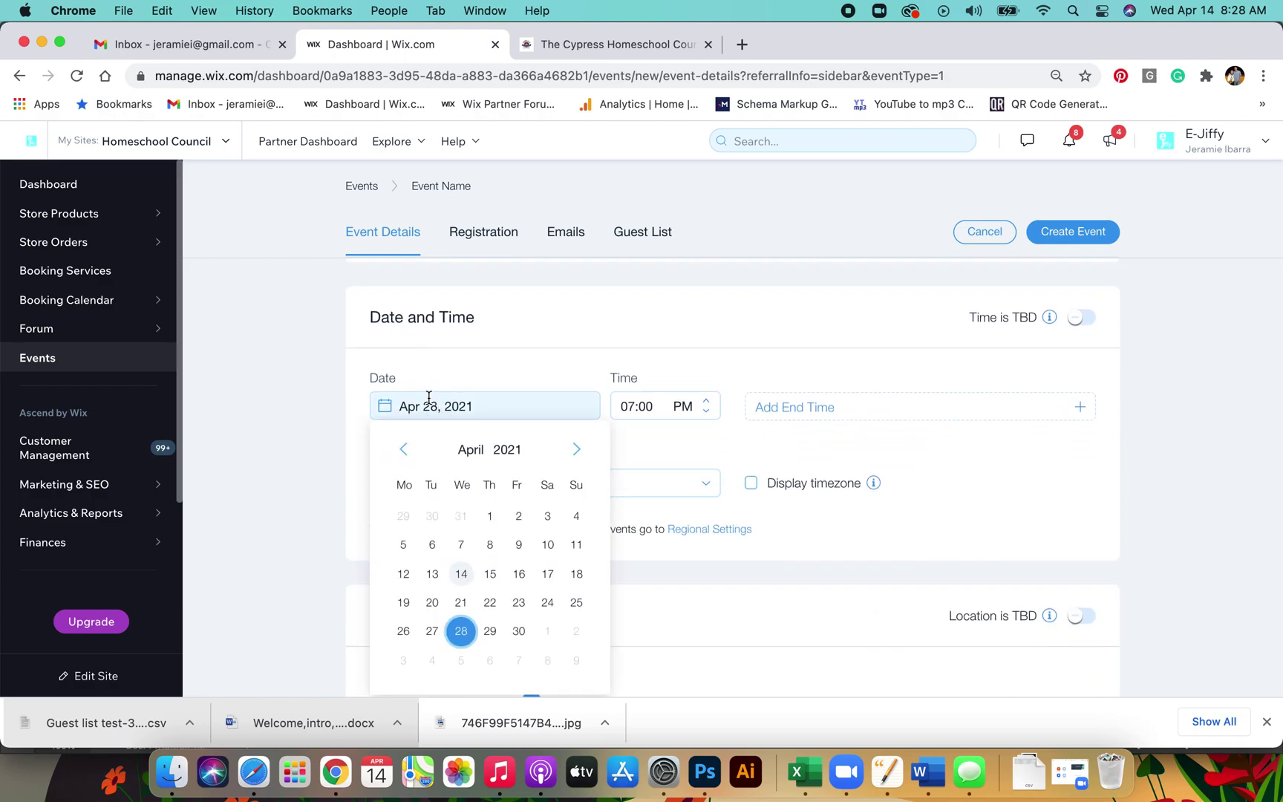
click(490, 574)
click(665, 404)
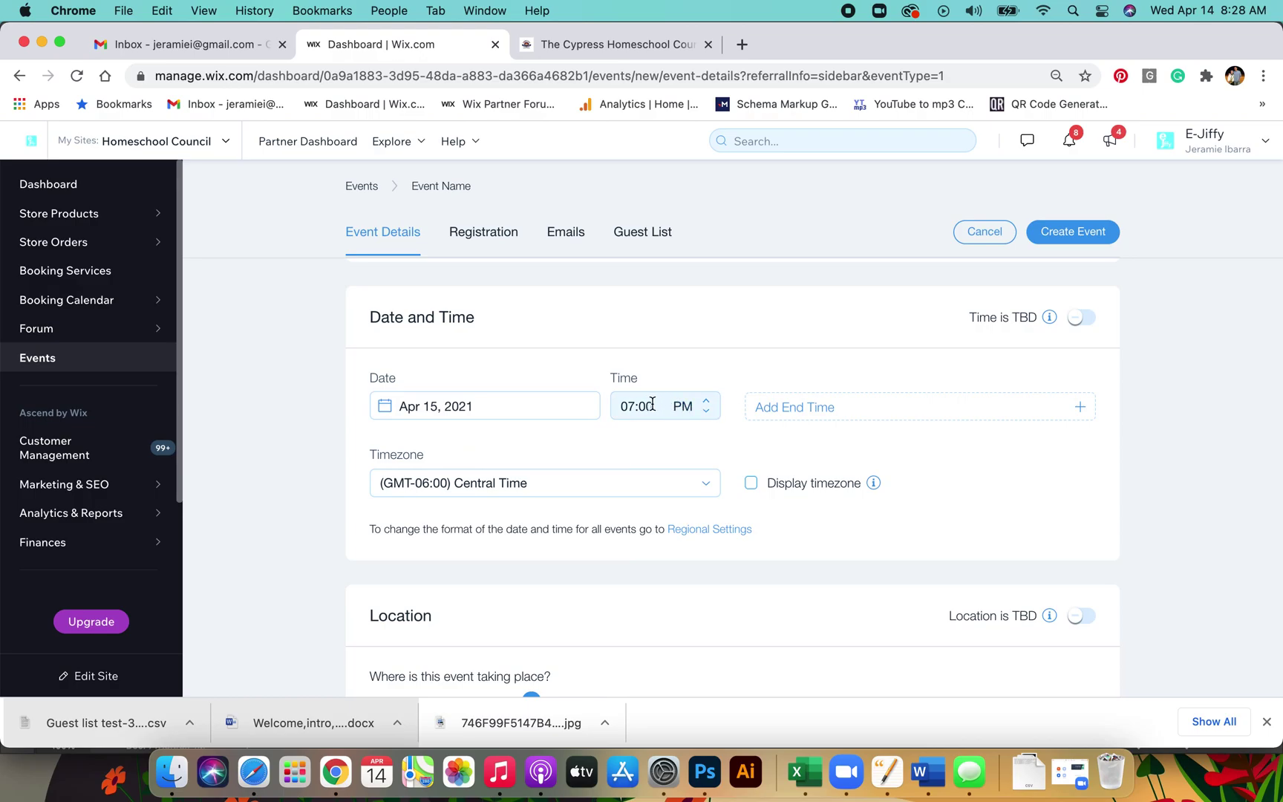
click(687, 410)
key(Down)
click(827, 413)
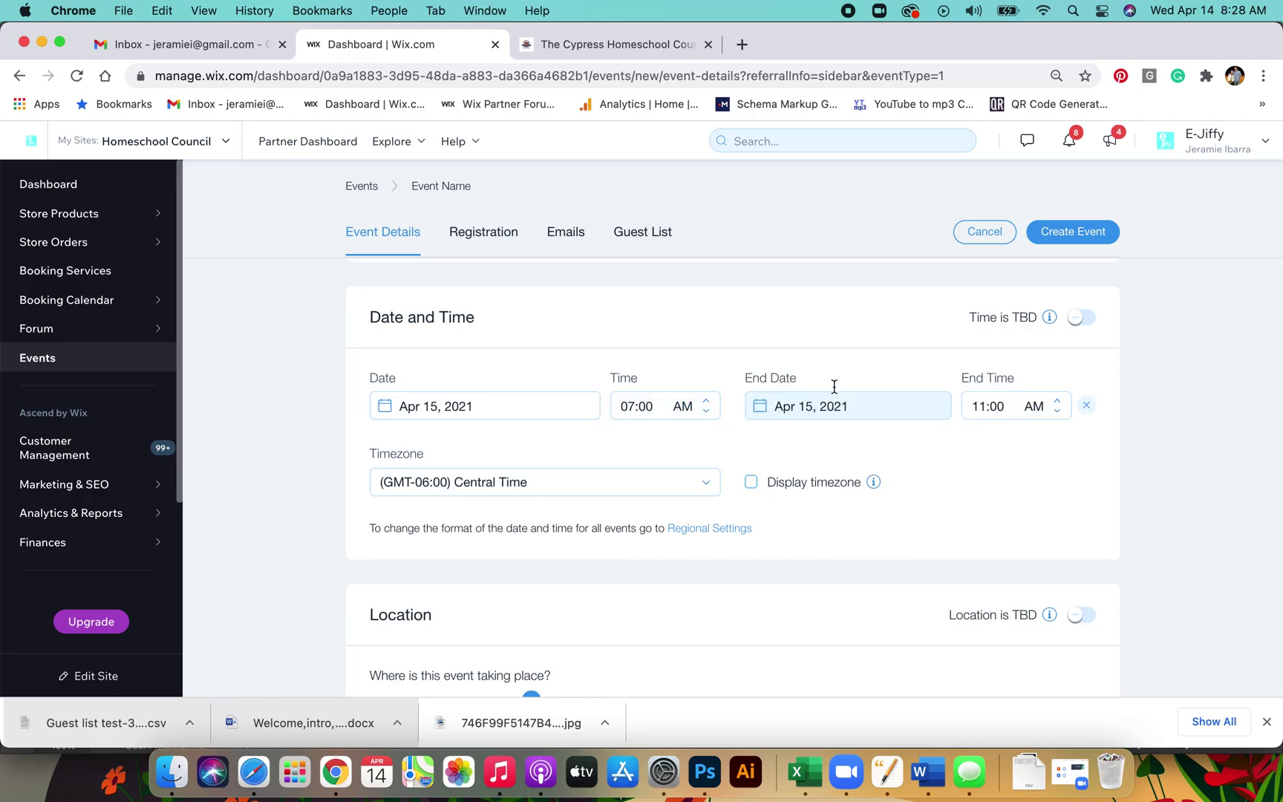
click(1086, 404)
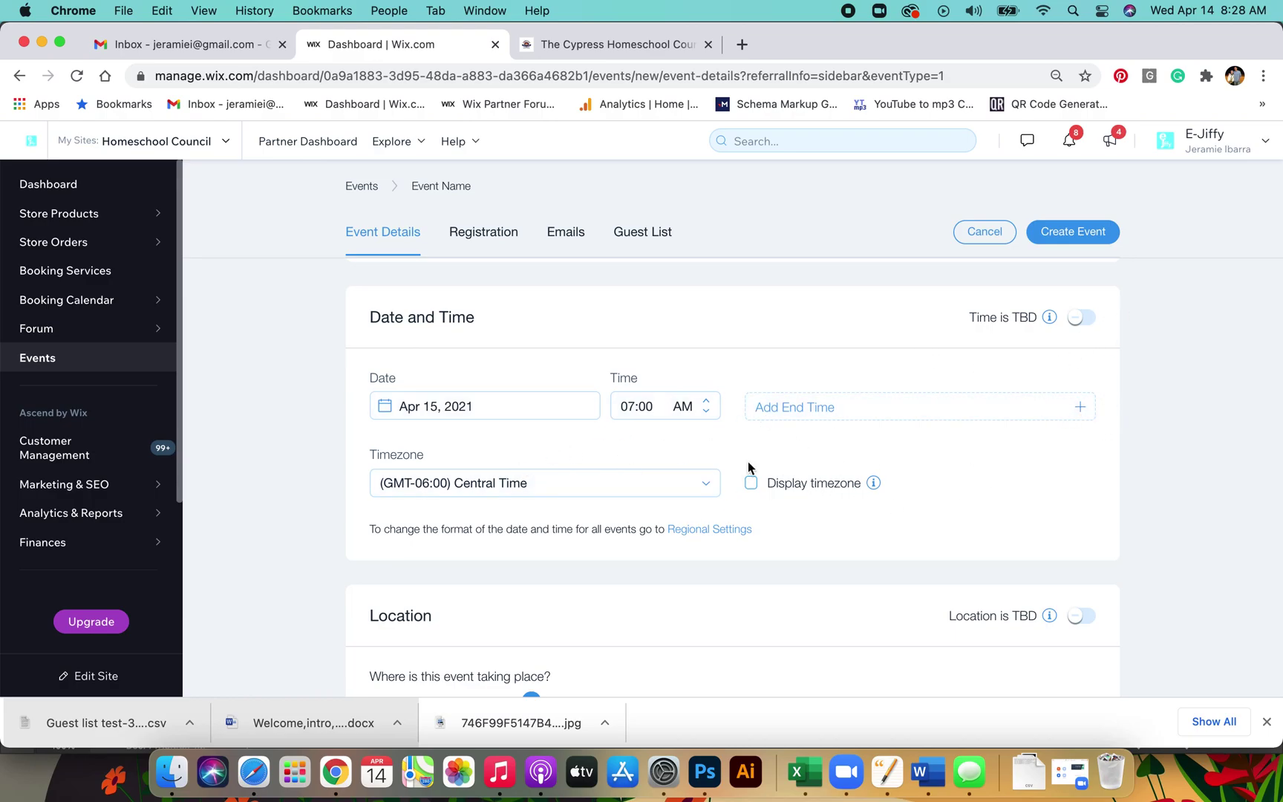
scroll(746, 465, down, 5)
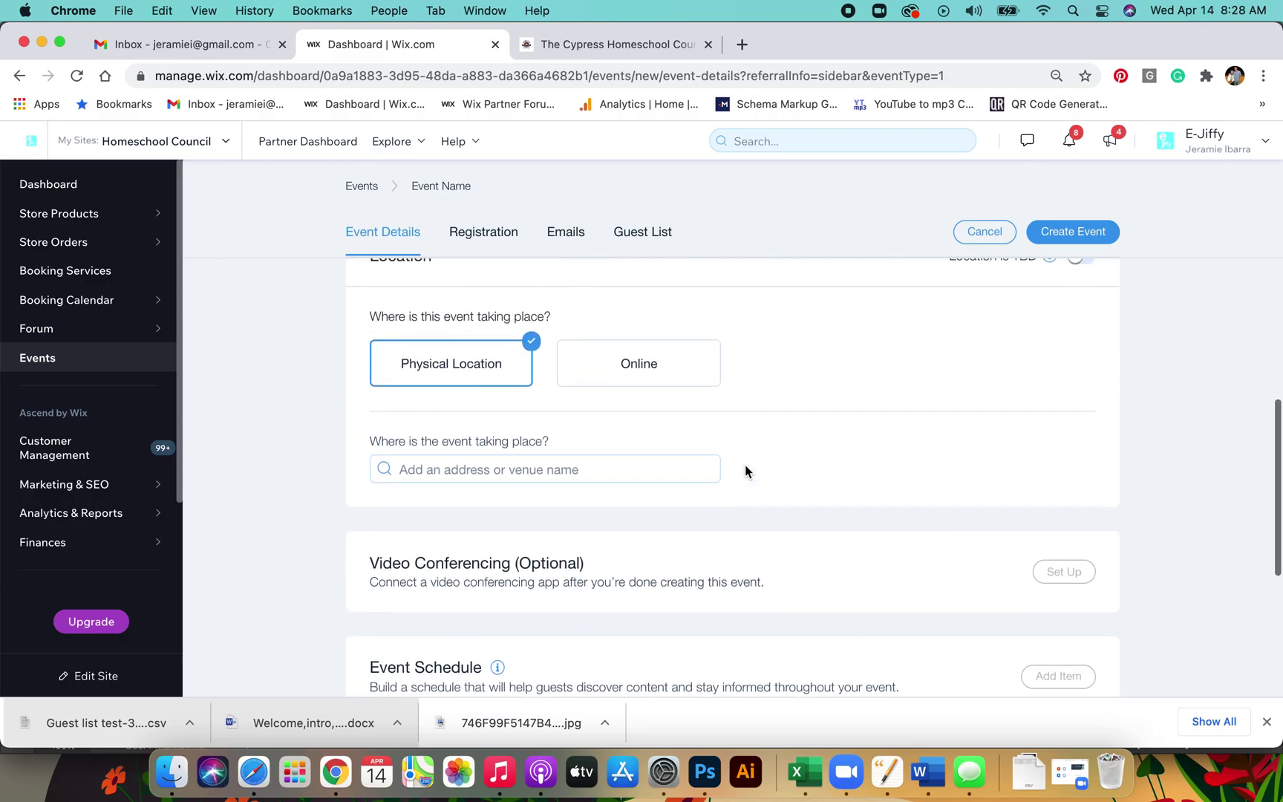
scroll(745, 464, up, 1)
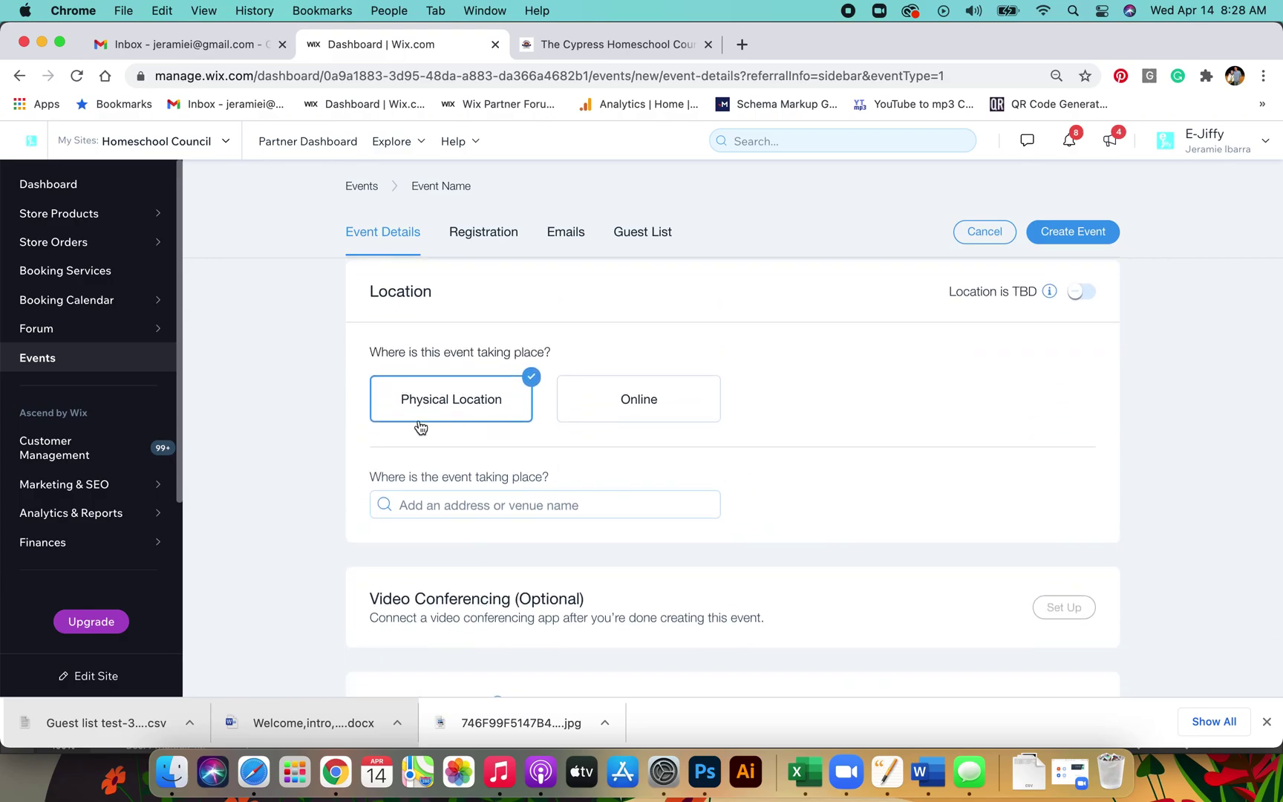
click(455, 504)
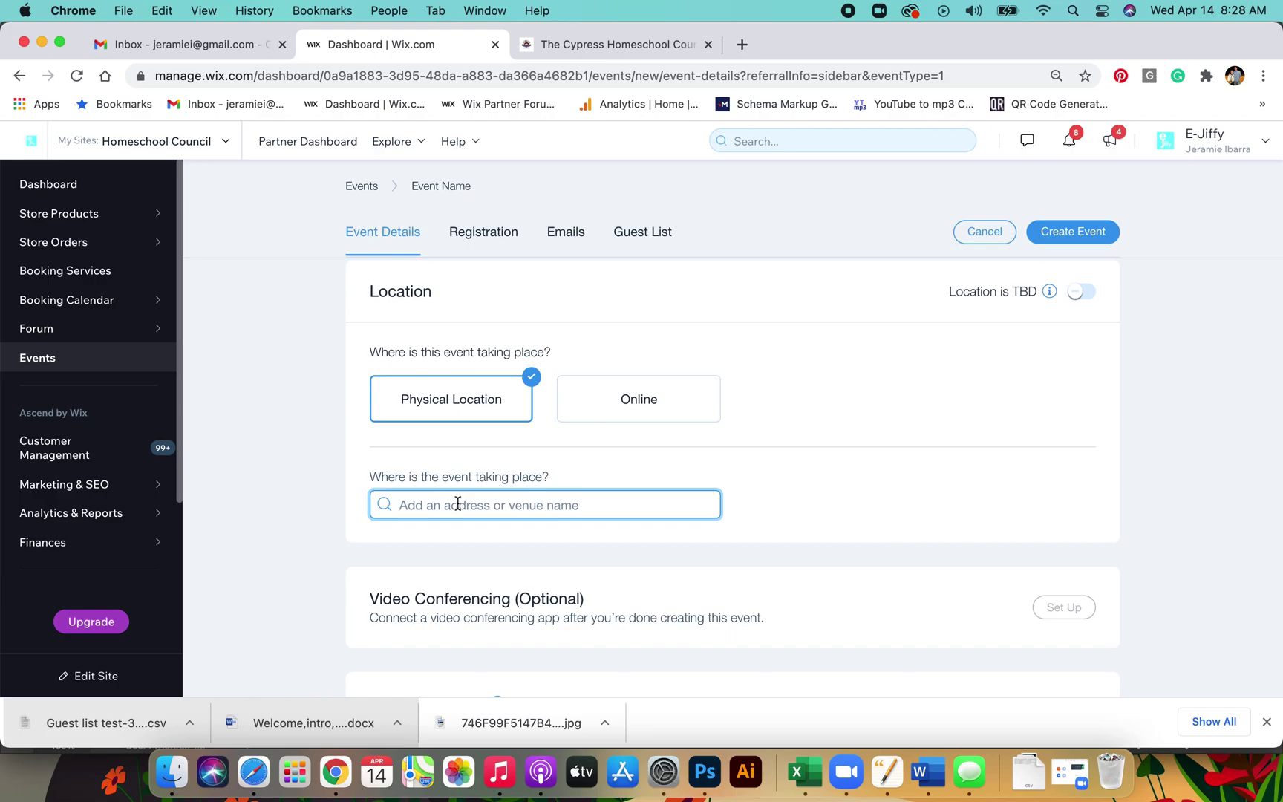
text(24)
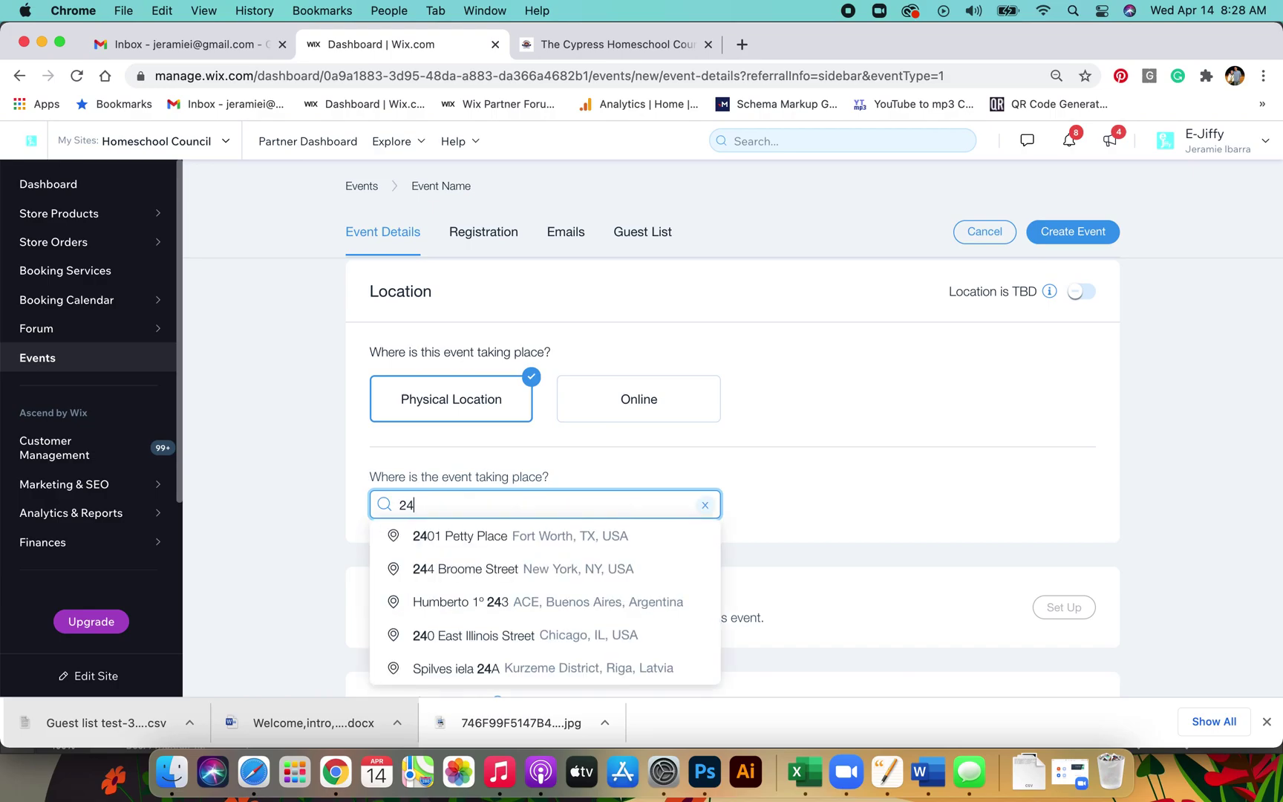
key(BackSpace)
text(61)
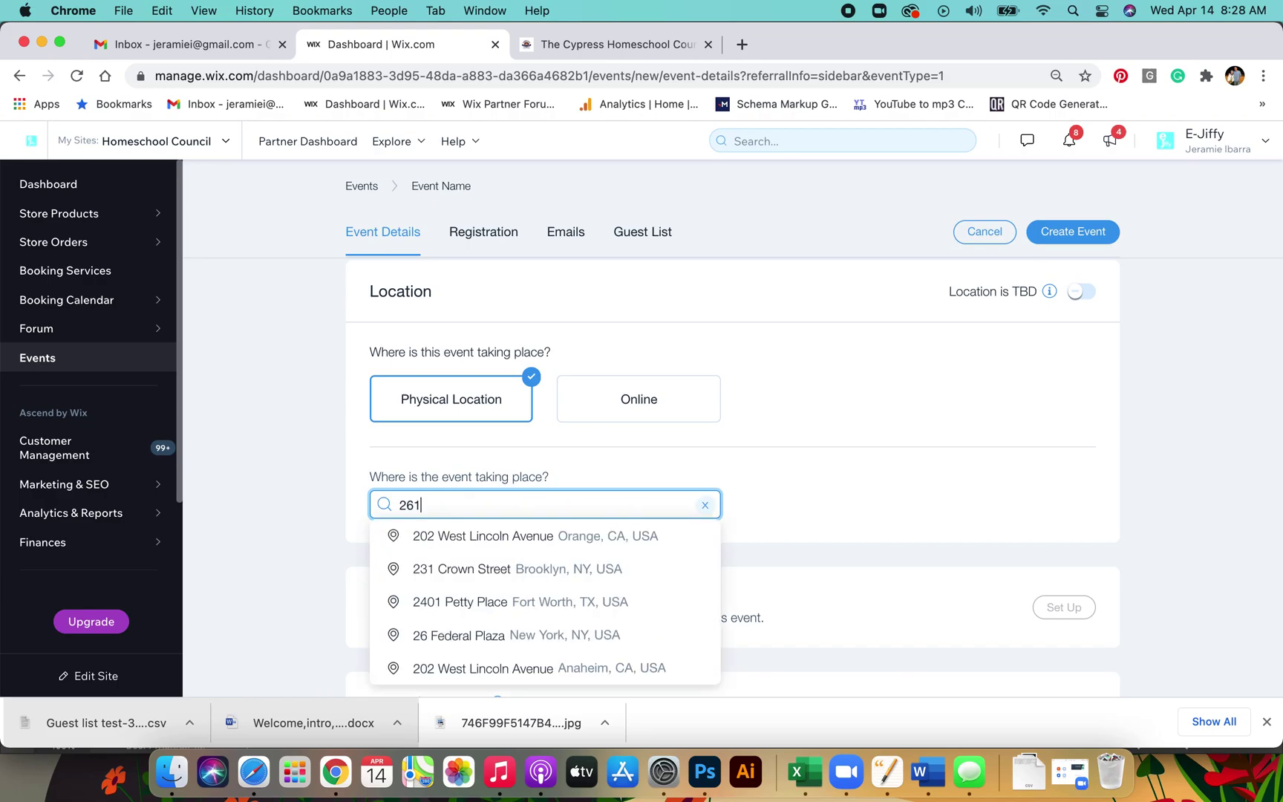
text(04 twin)
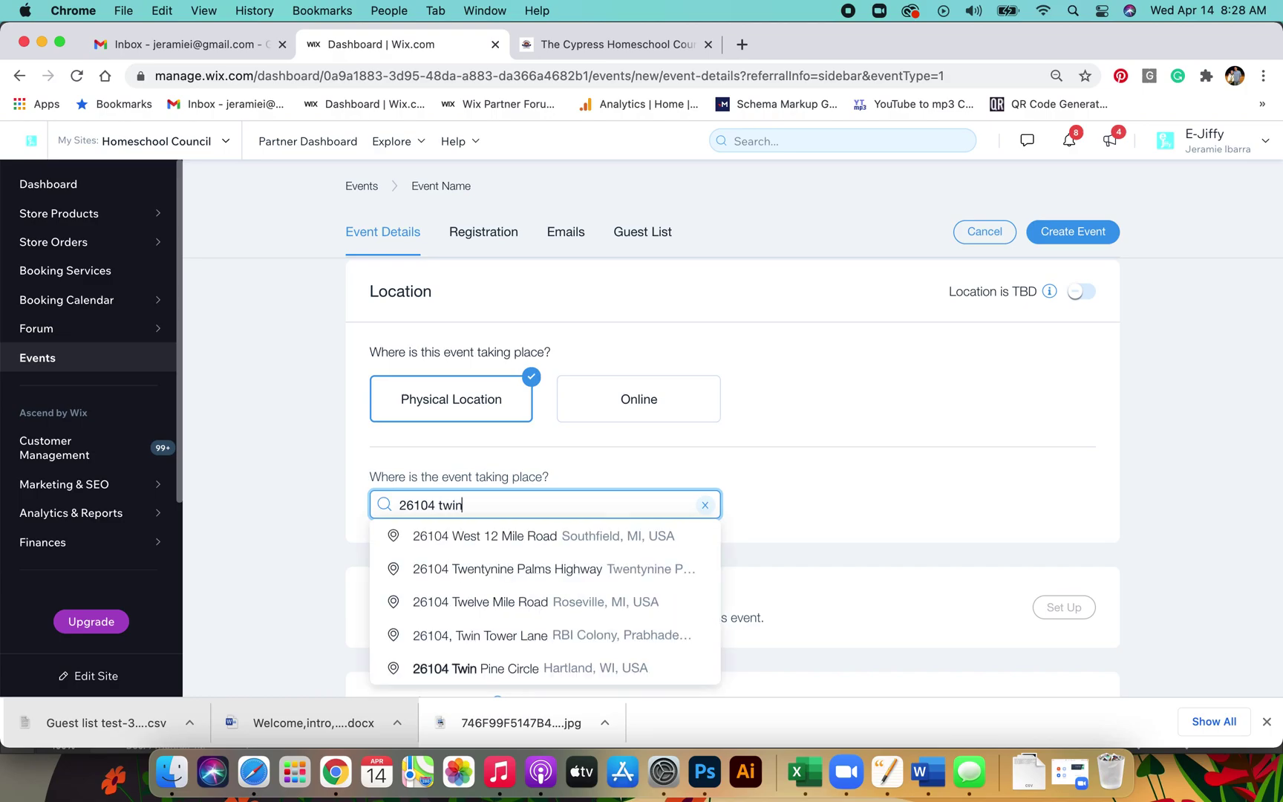
text( stone ln)
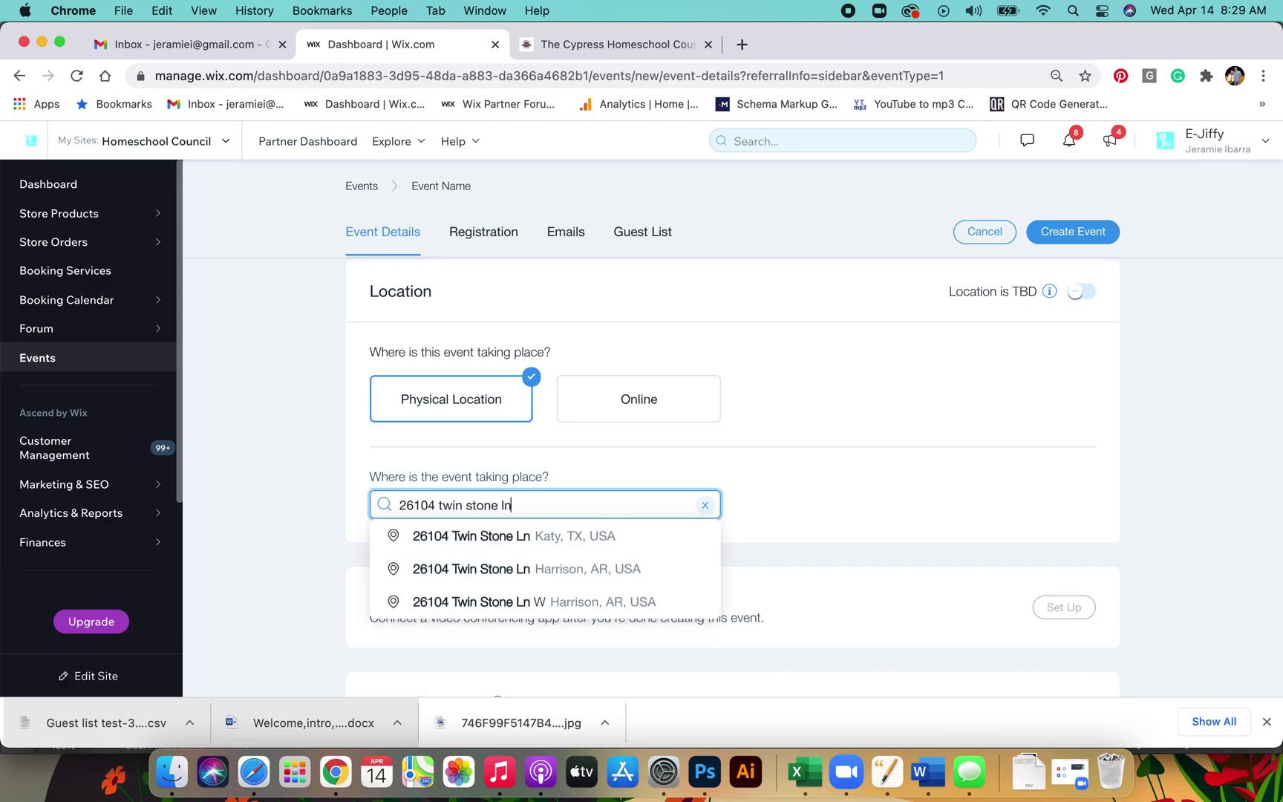
click(438, 536)
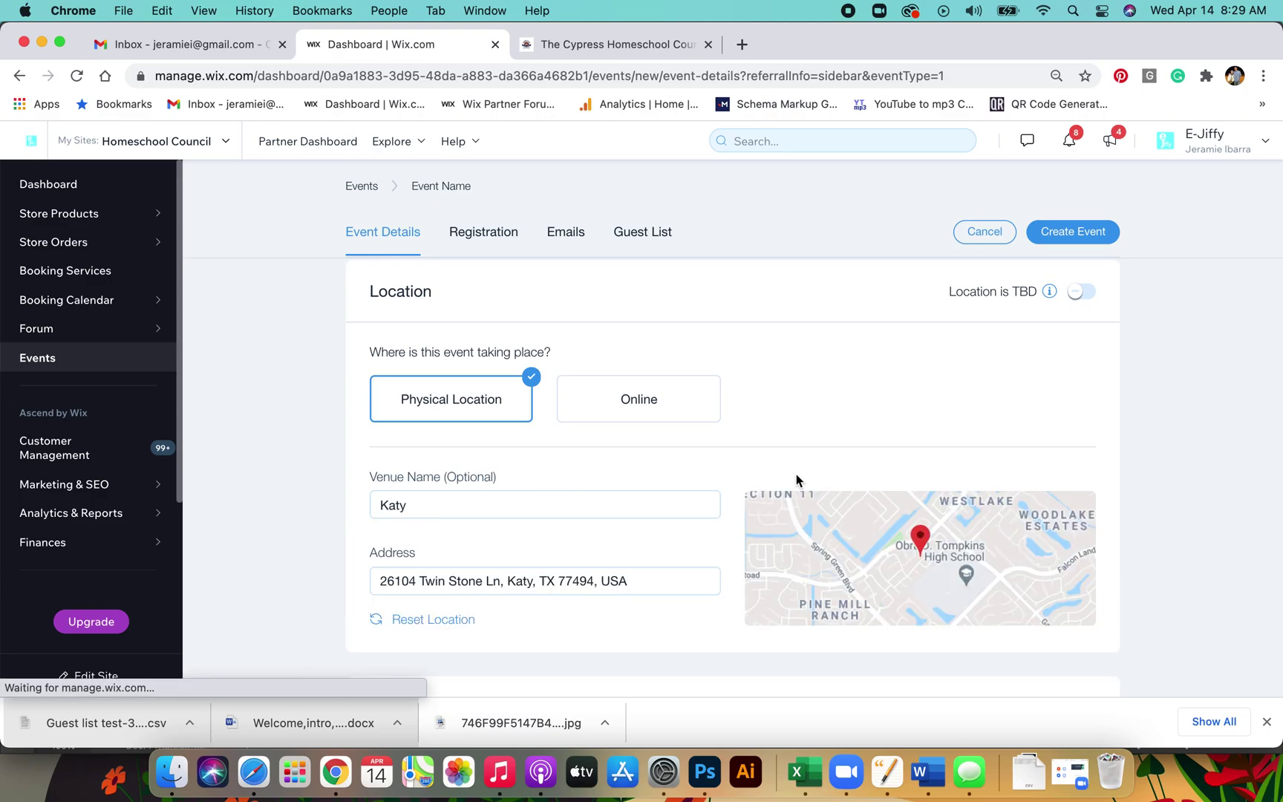
Step: Turn on the Location is TBD toggle
scroll(816, 521, down, 3)
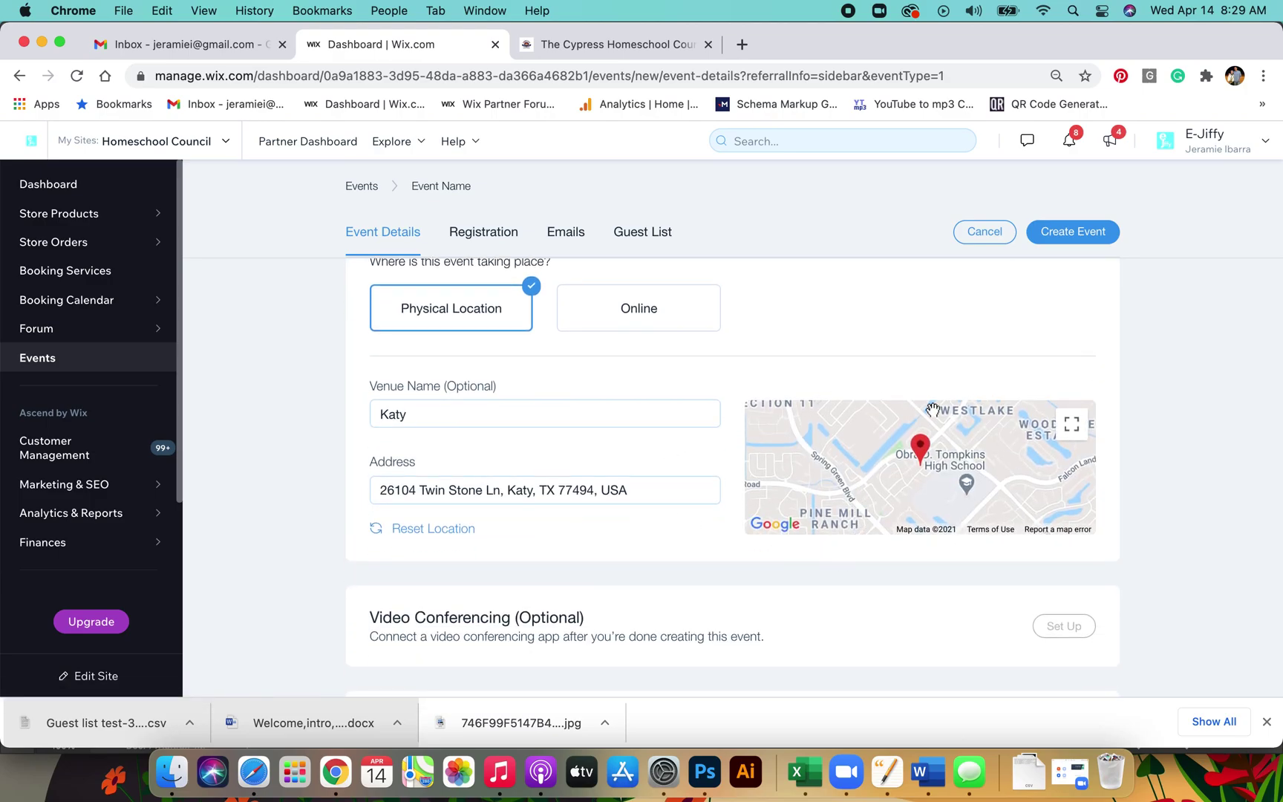
scroll(891, 417, up, 4)
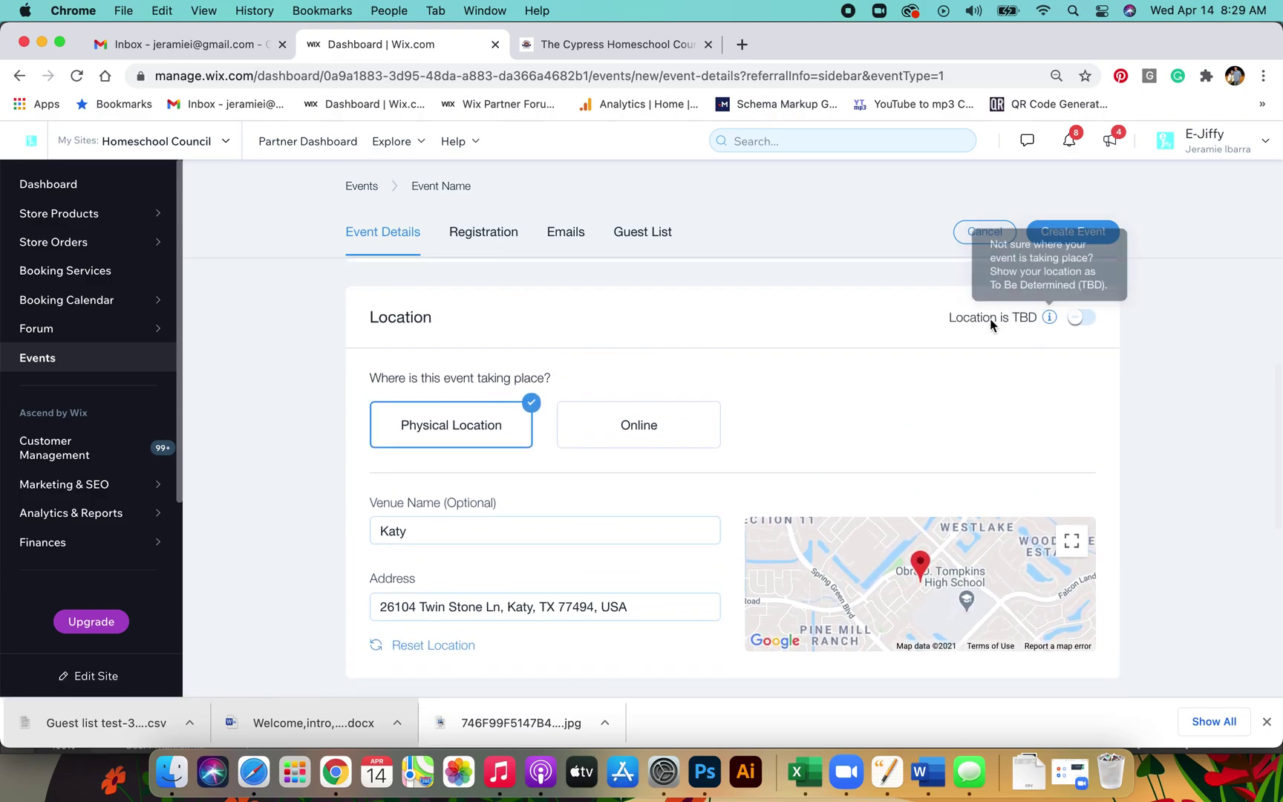
click(1080, 318)
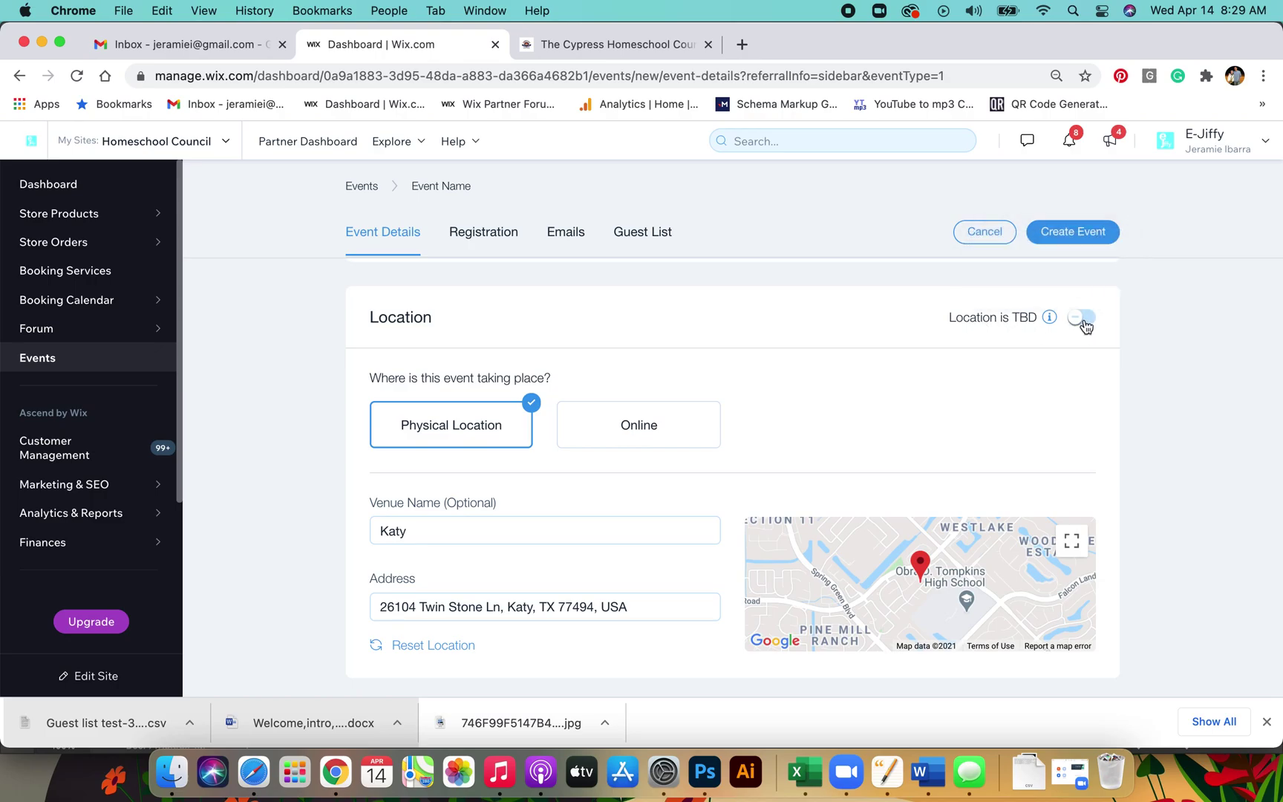
scroll(854, 375, down, 1)
scroll(854, 376, down, 1)
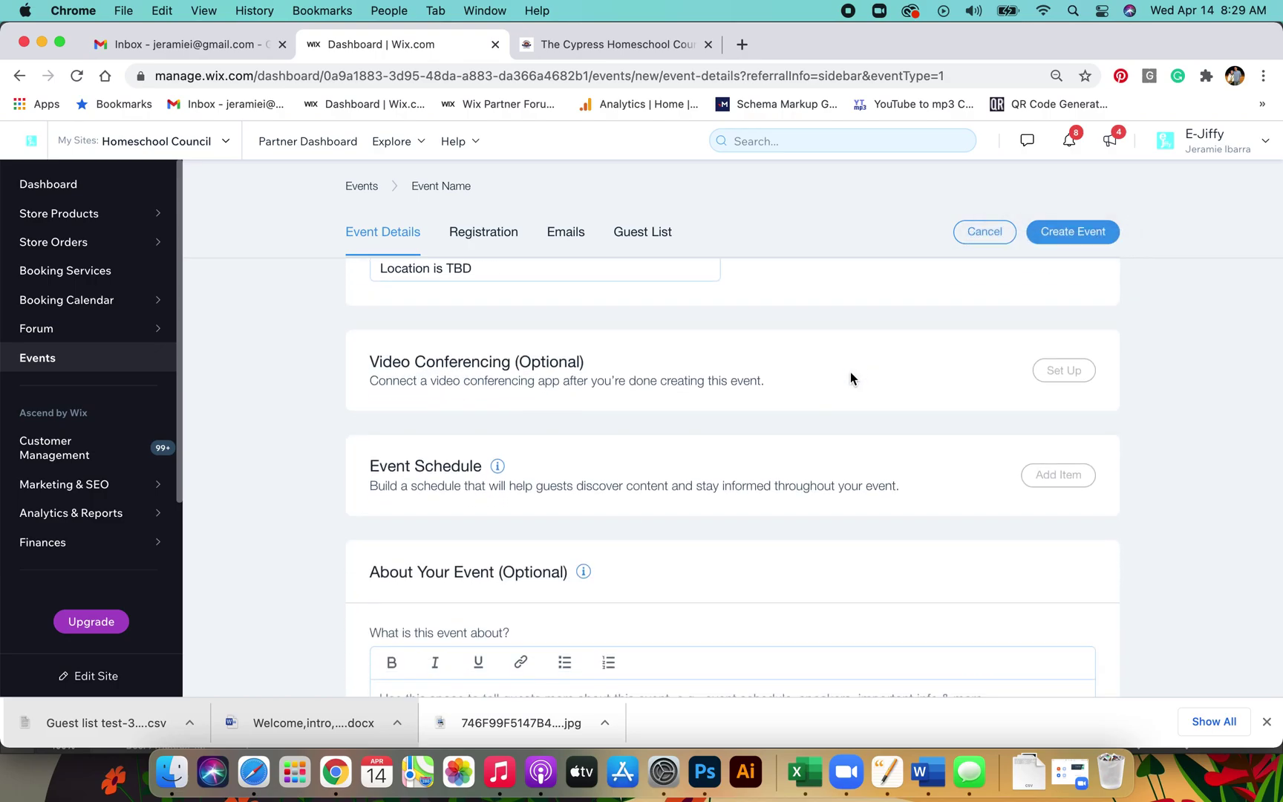
scroll(848, 373, down, 2)
scroll(846, 374, down, 1)
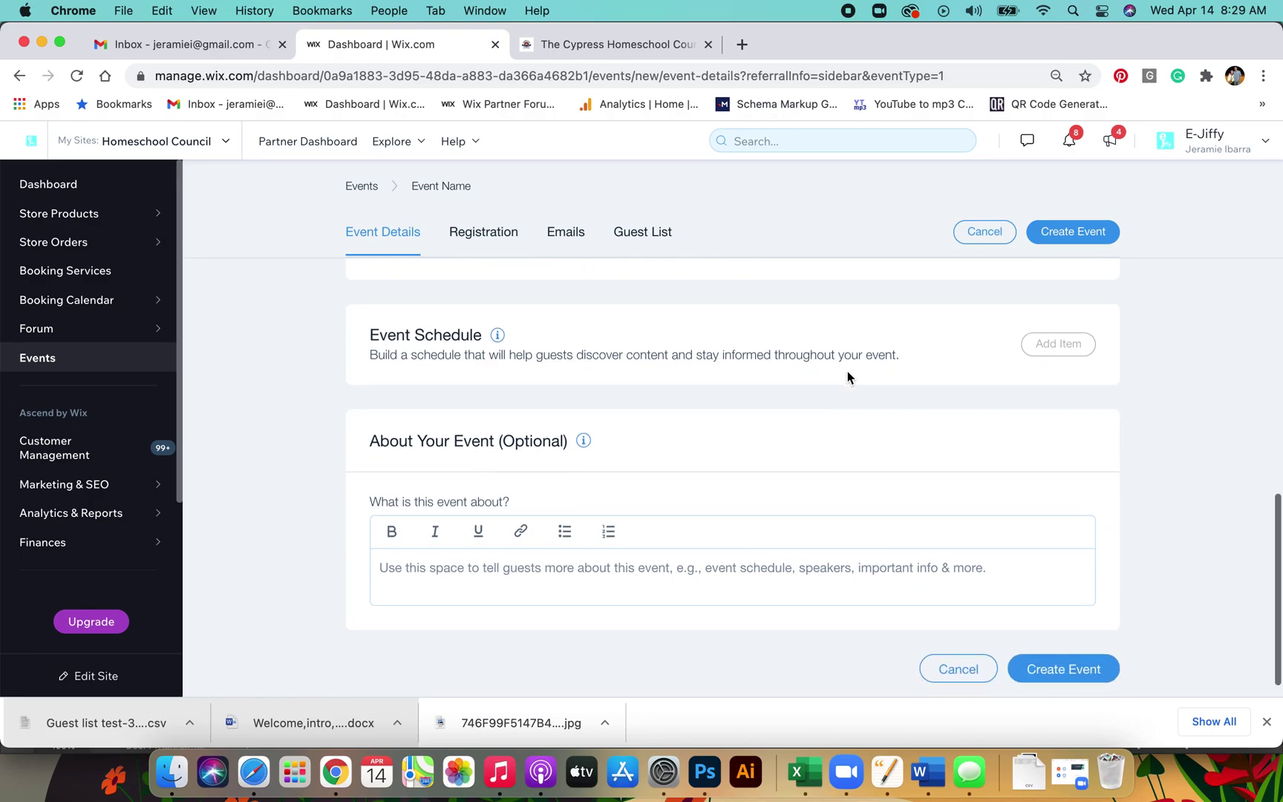
scroll(848, 375, up, 3)
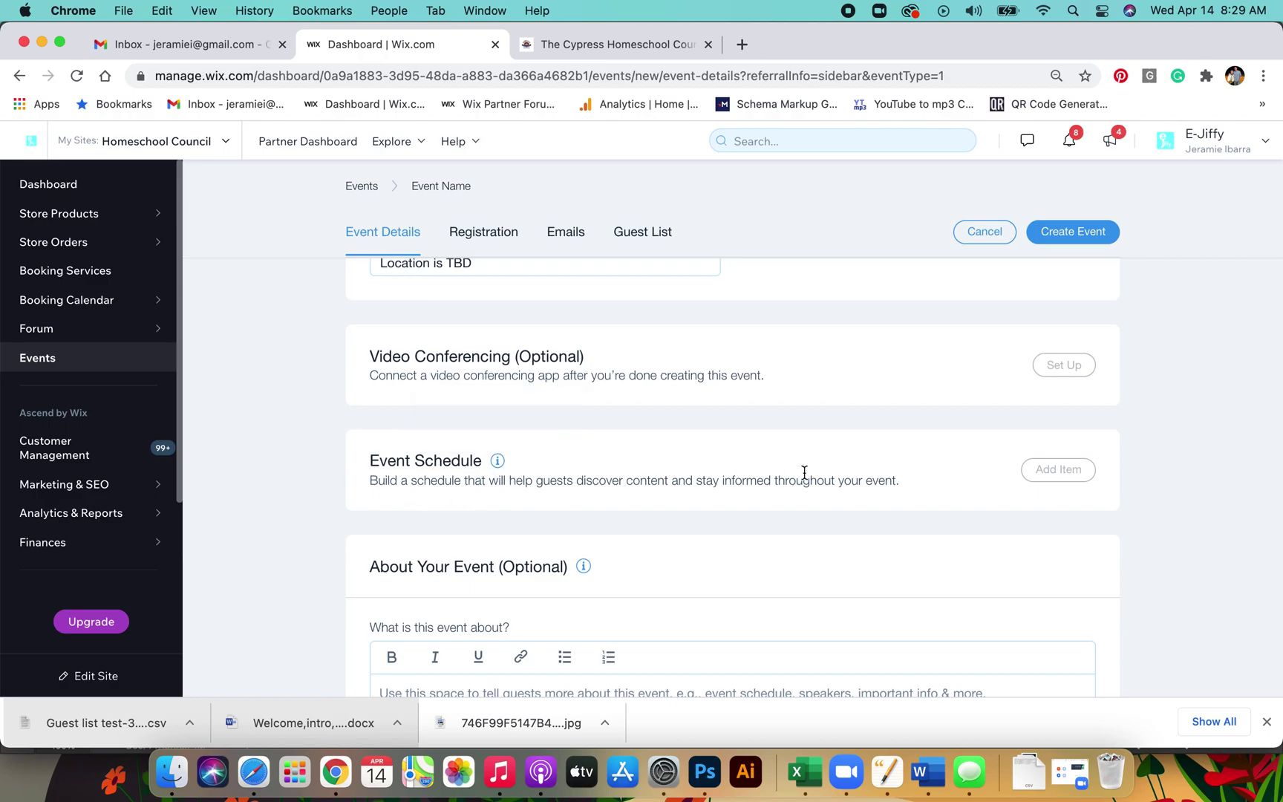
scroll(661, 520, down, 3)
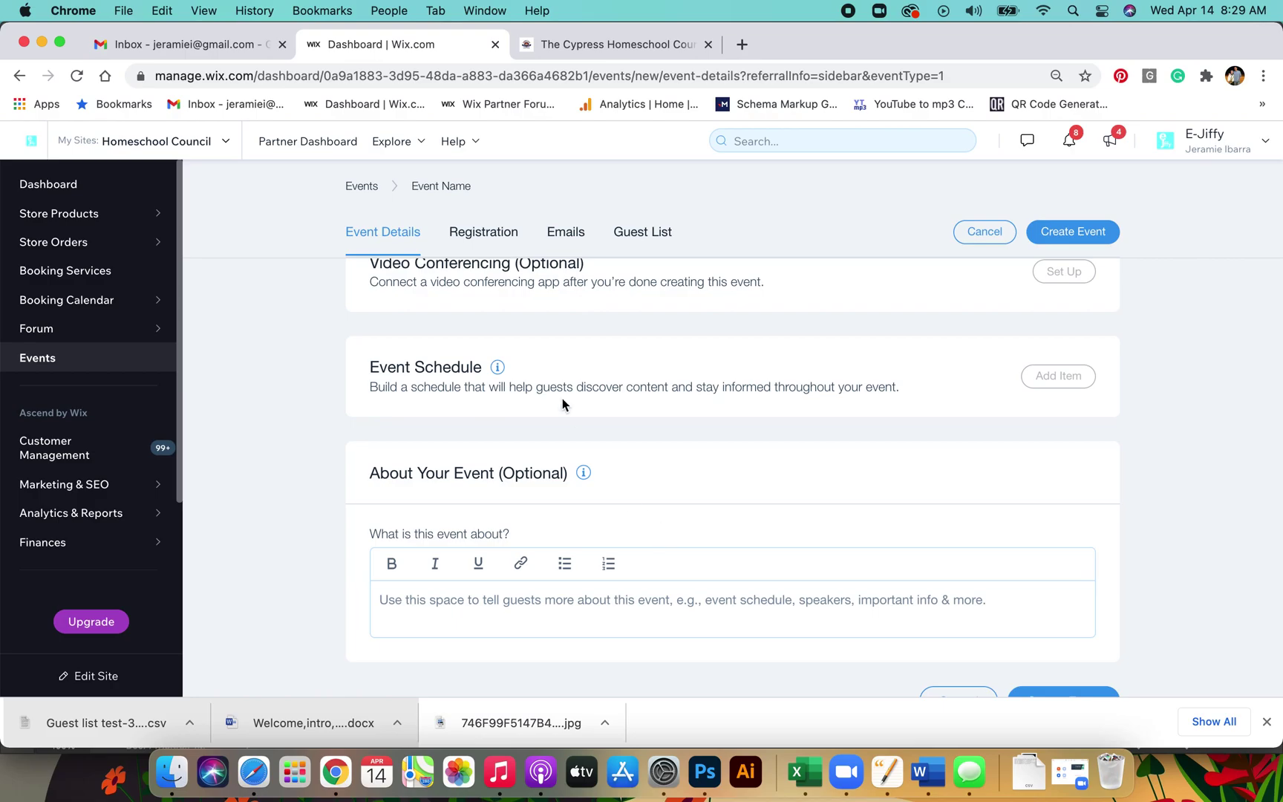
Step: Write 'test' as the About Your Event description and create the Park Day event
scroll(712, 445, down, 2)
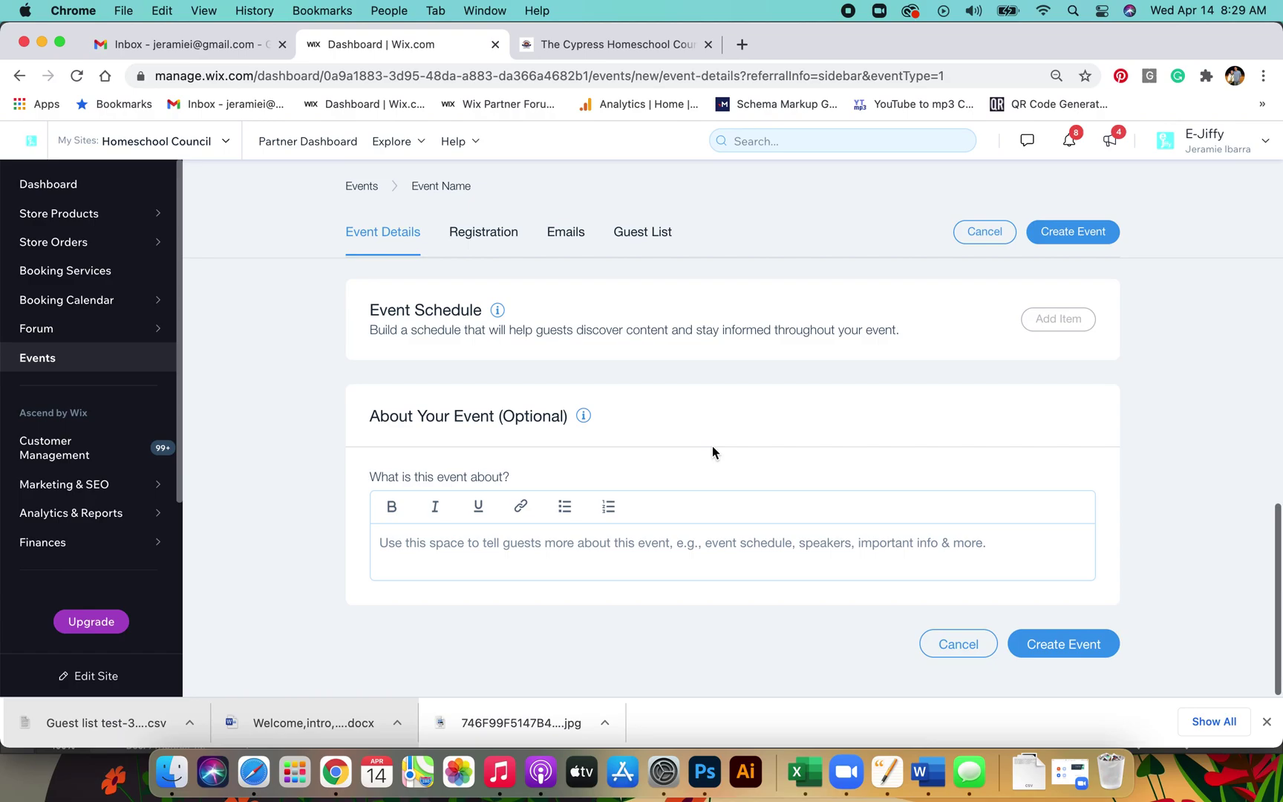
click(636, 557)
text(test)
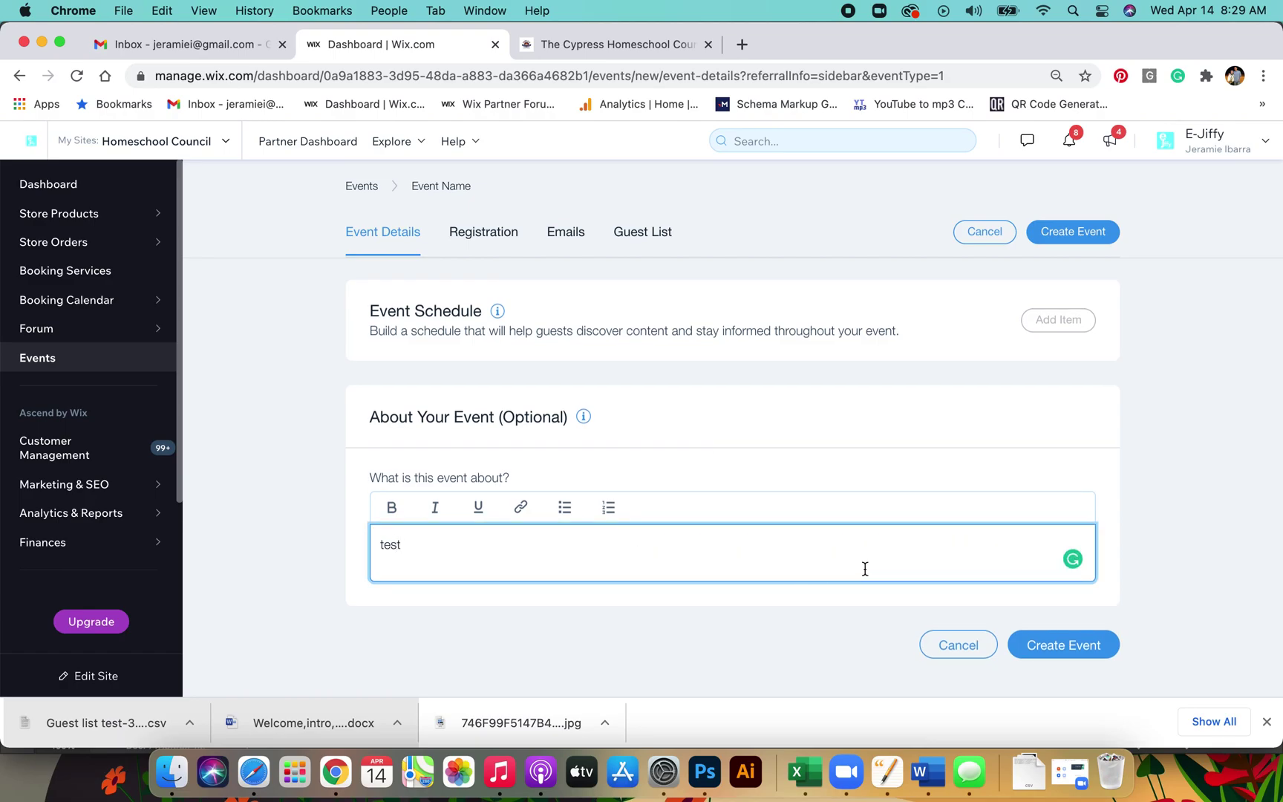
click(1047, 646)
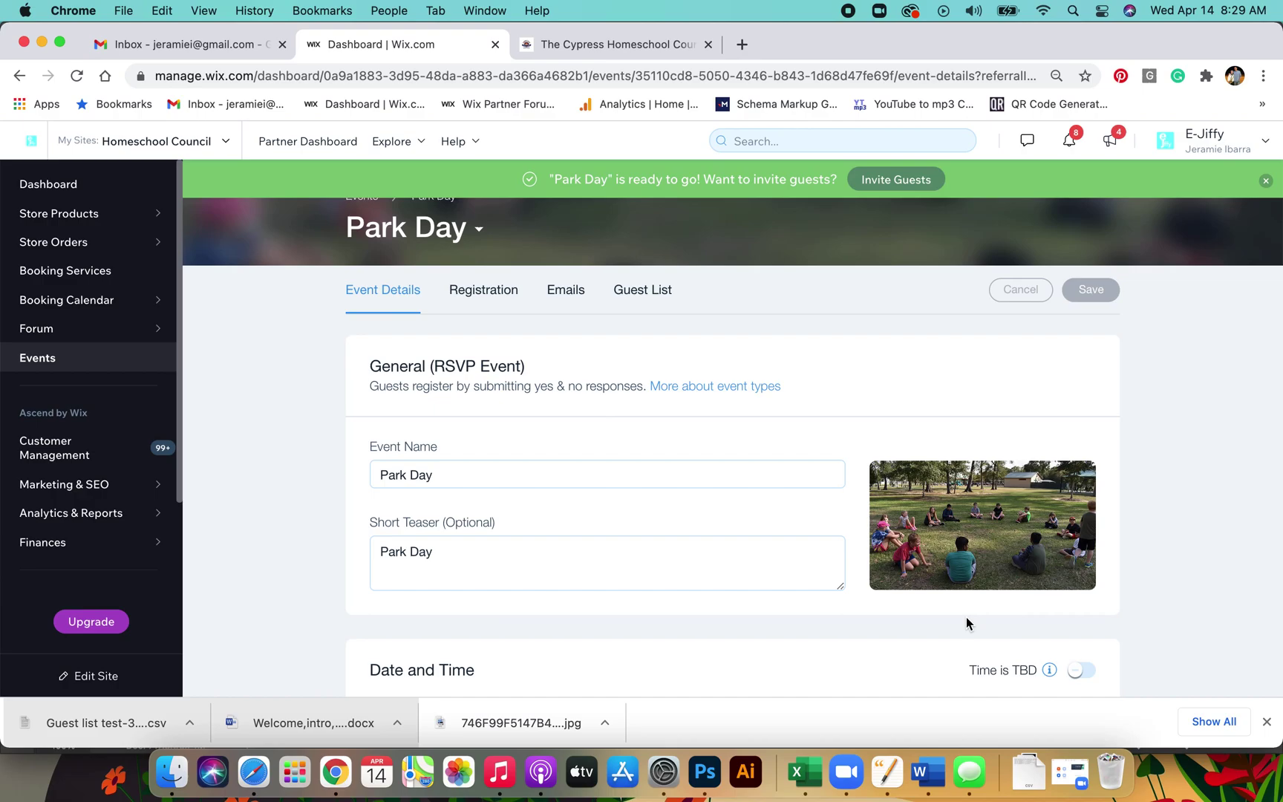
Step: Open Park Day's Registration Settings for editing, keeping registration open for guests
click(466, 291)
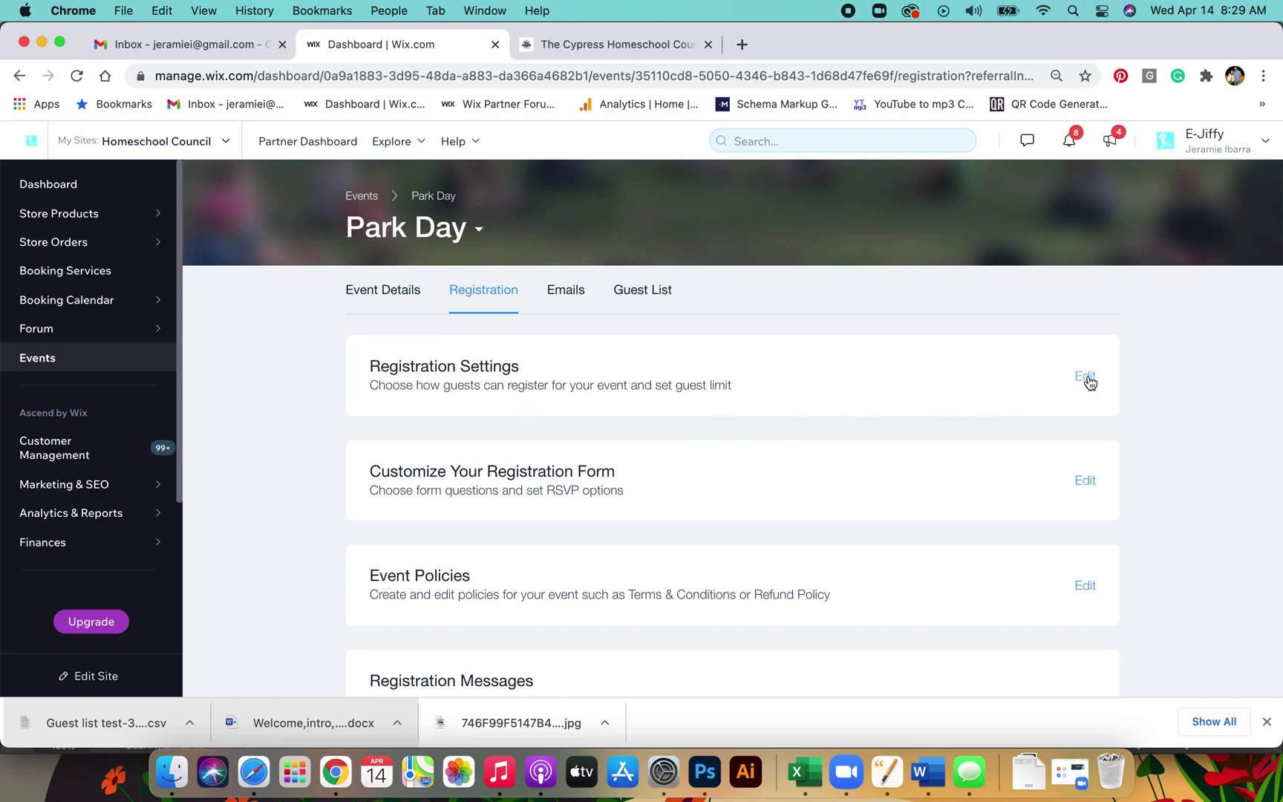
click(1086, 377)
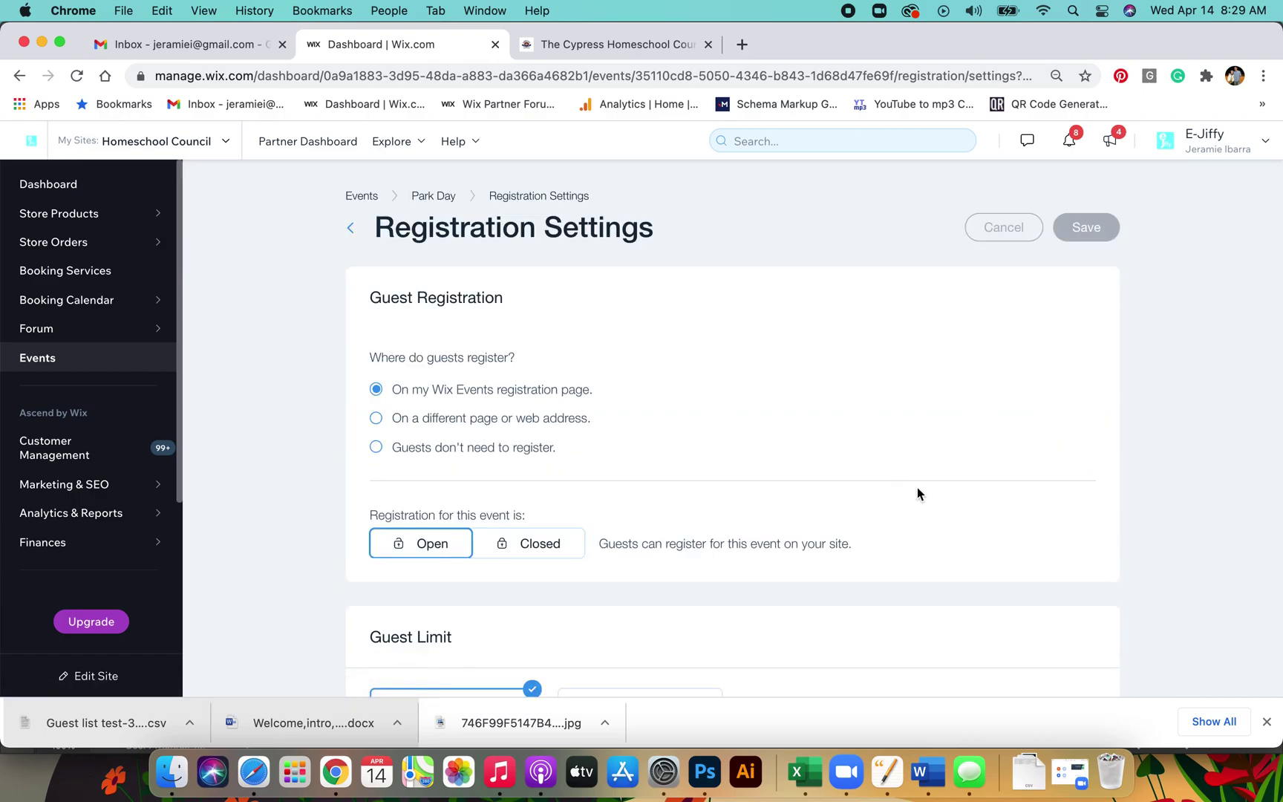
scroll(921, 487, down, 2)
scroll(920, 487, up, 2)
scroll(710, 475, down, 3)
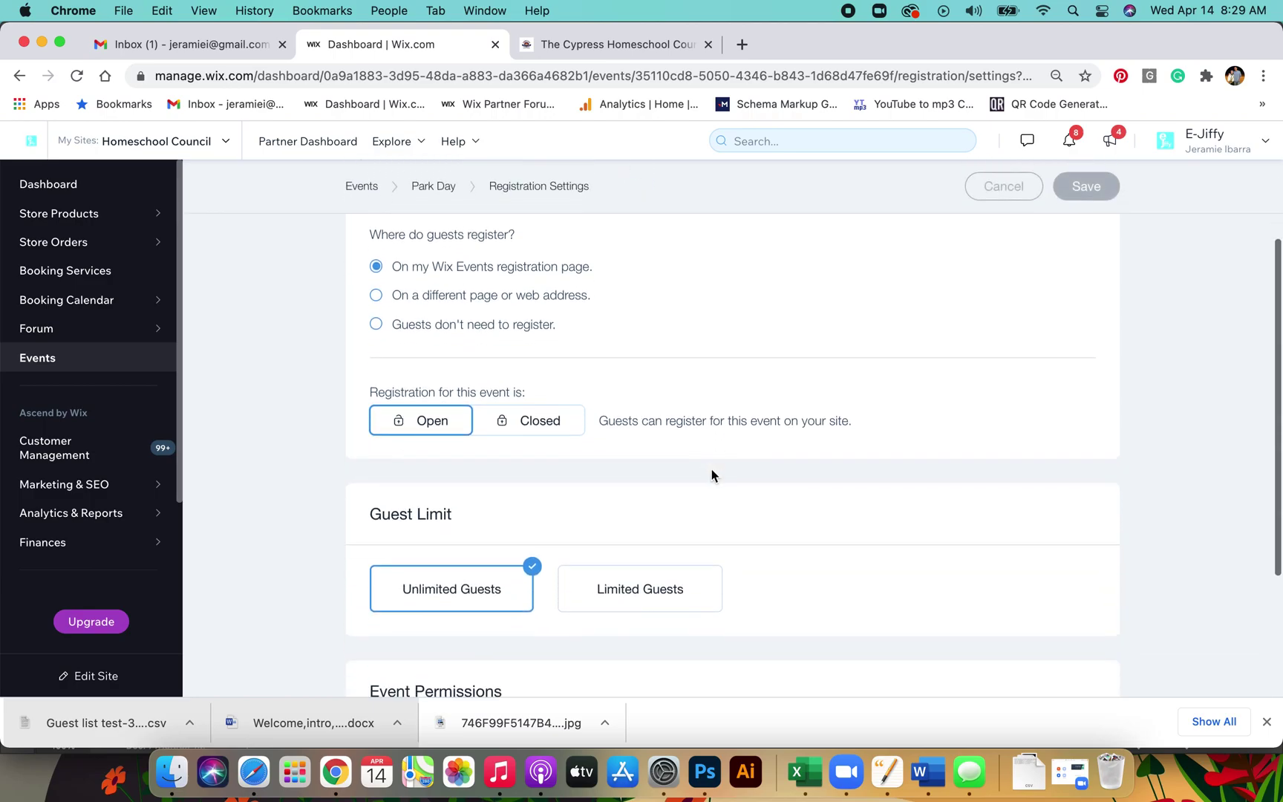
scroll(653, 468, down, 2)
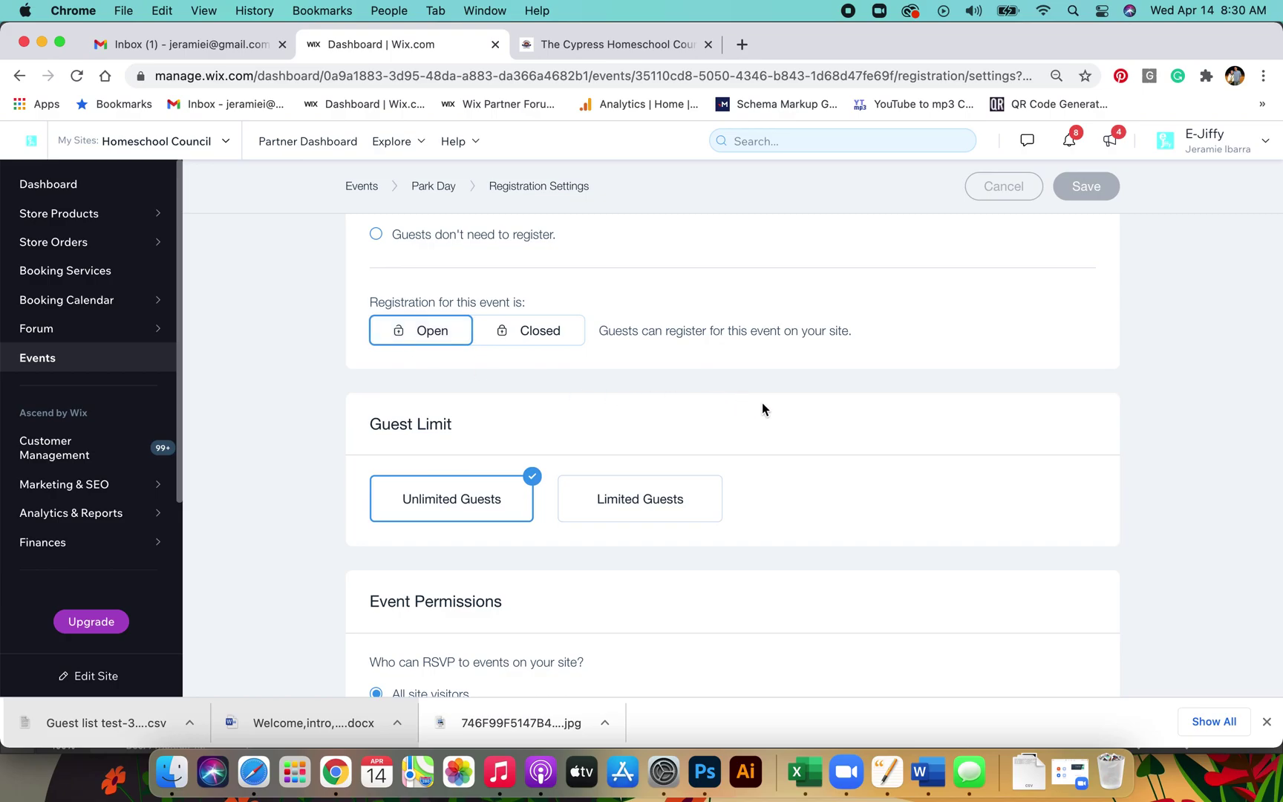
click(549, 346)
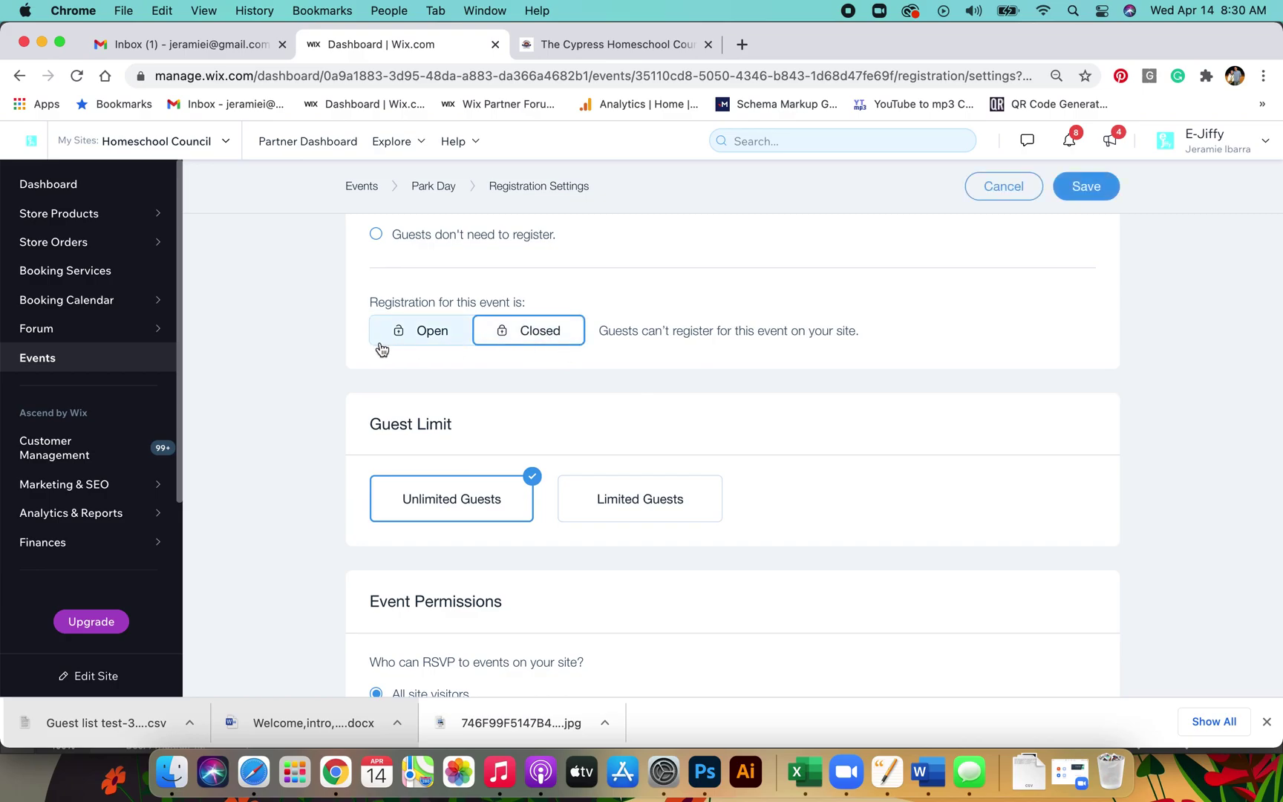
click(416, 331)
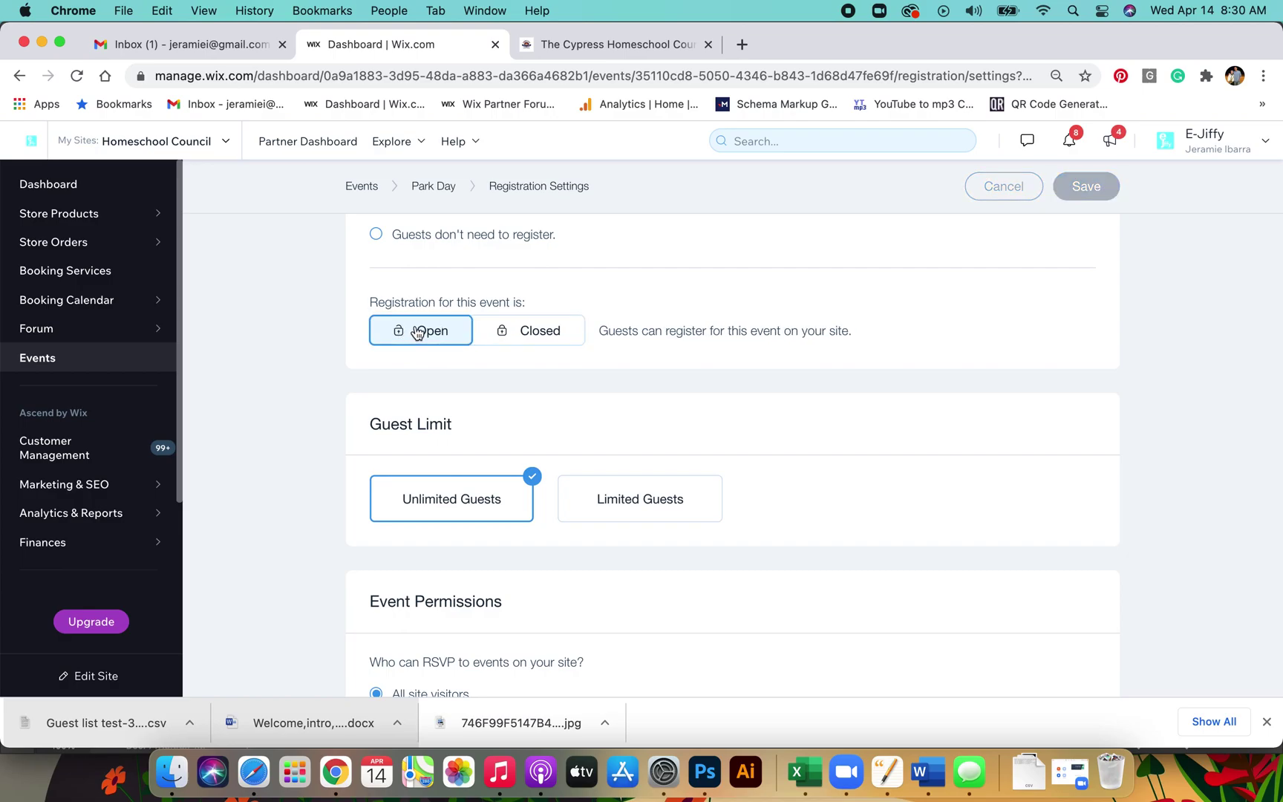
Step: Limit guests to 100 with a waitlist, allow only site members to RSVP, and save
scroll(802, 460, down, 3)
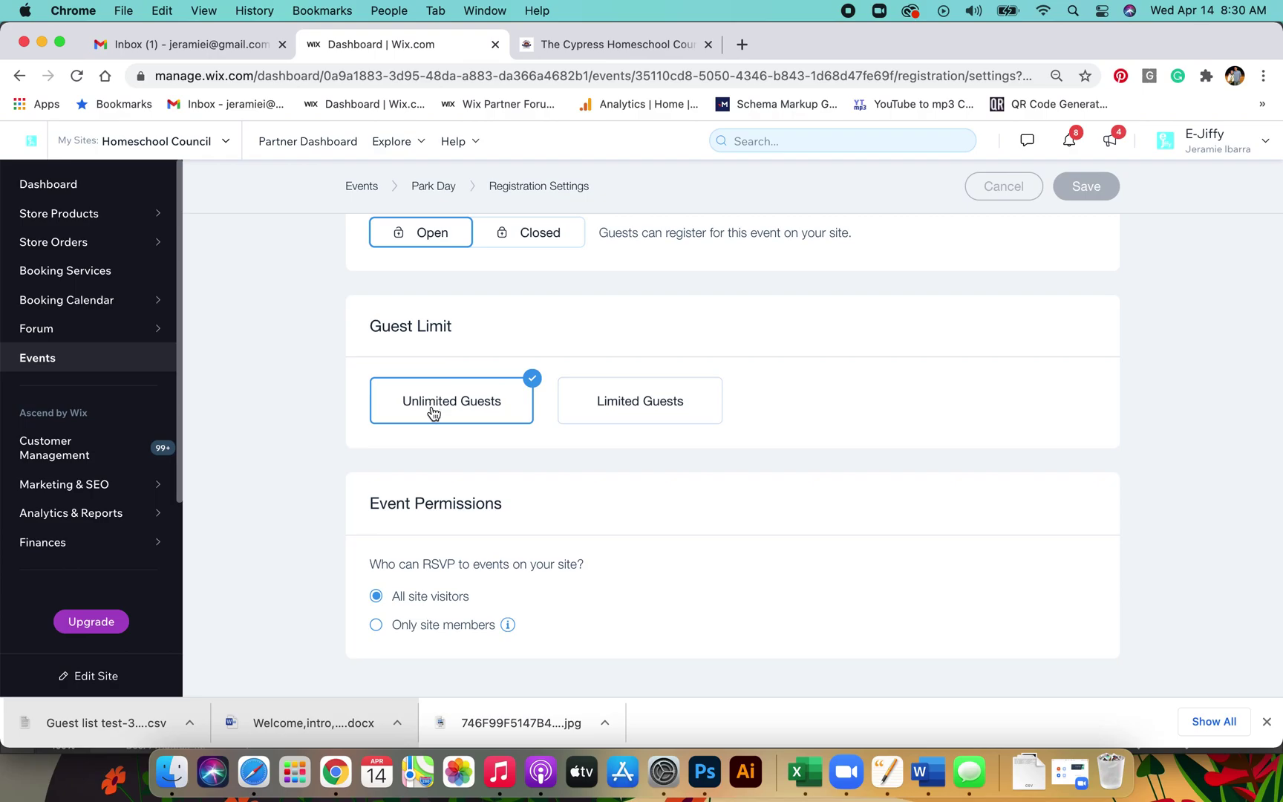
click(650, 403)
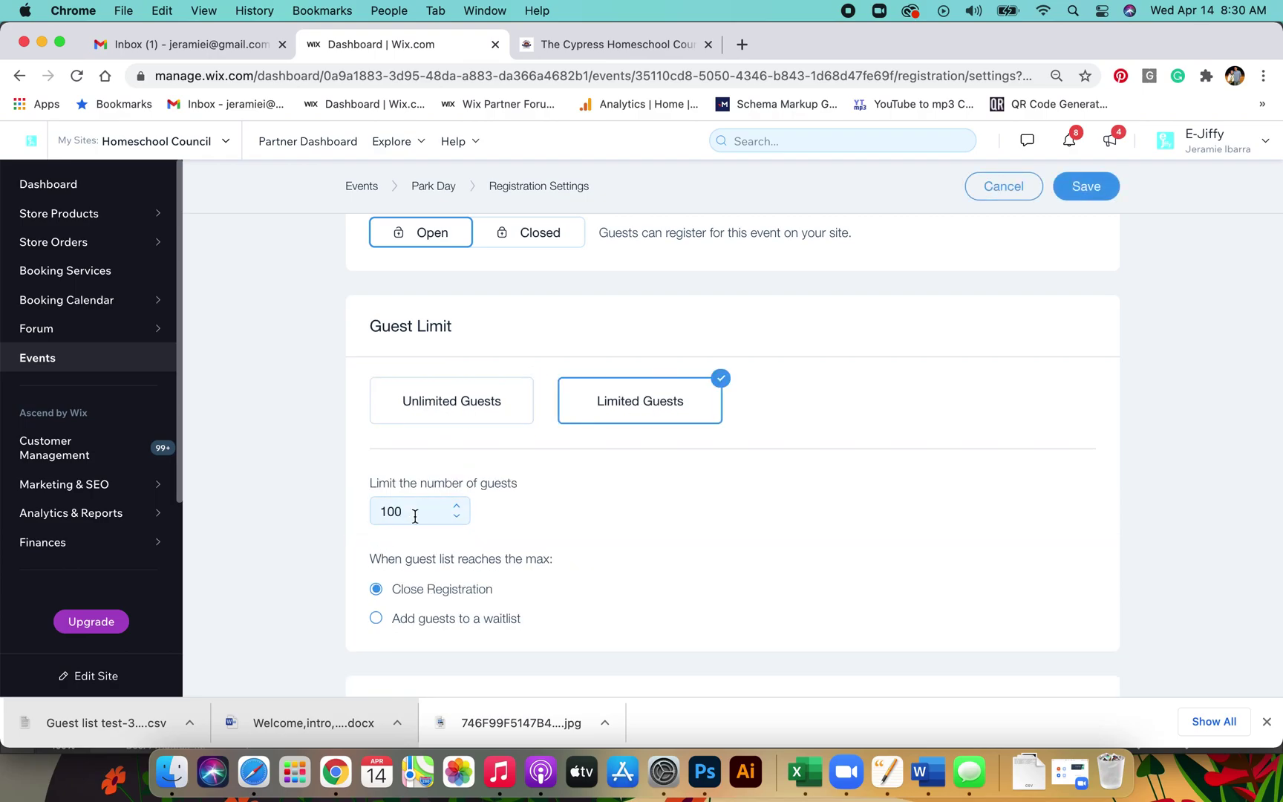
scroll(587, 567, down, 2)
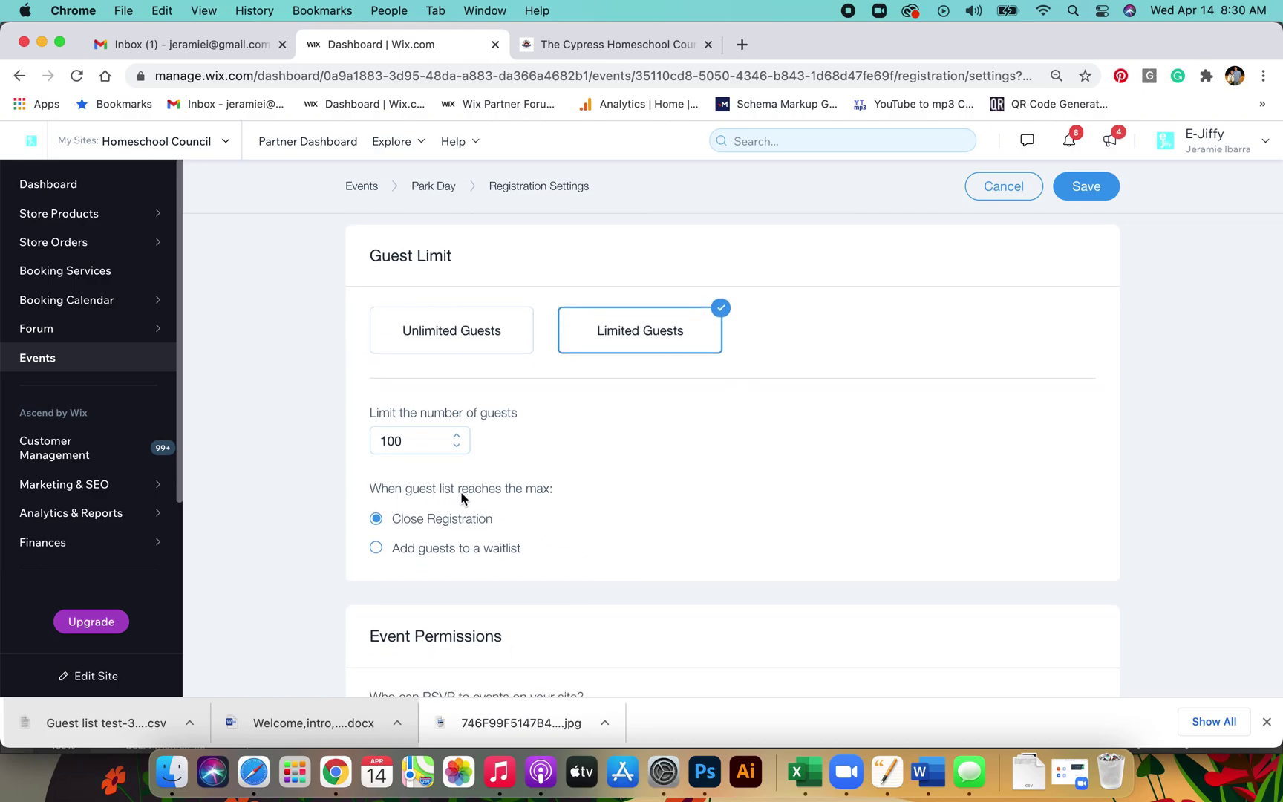
scroll(573, 506, down, 2)
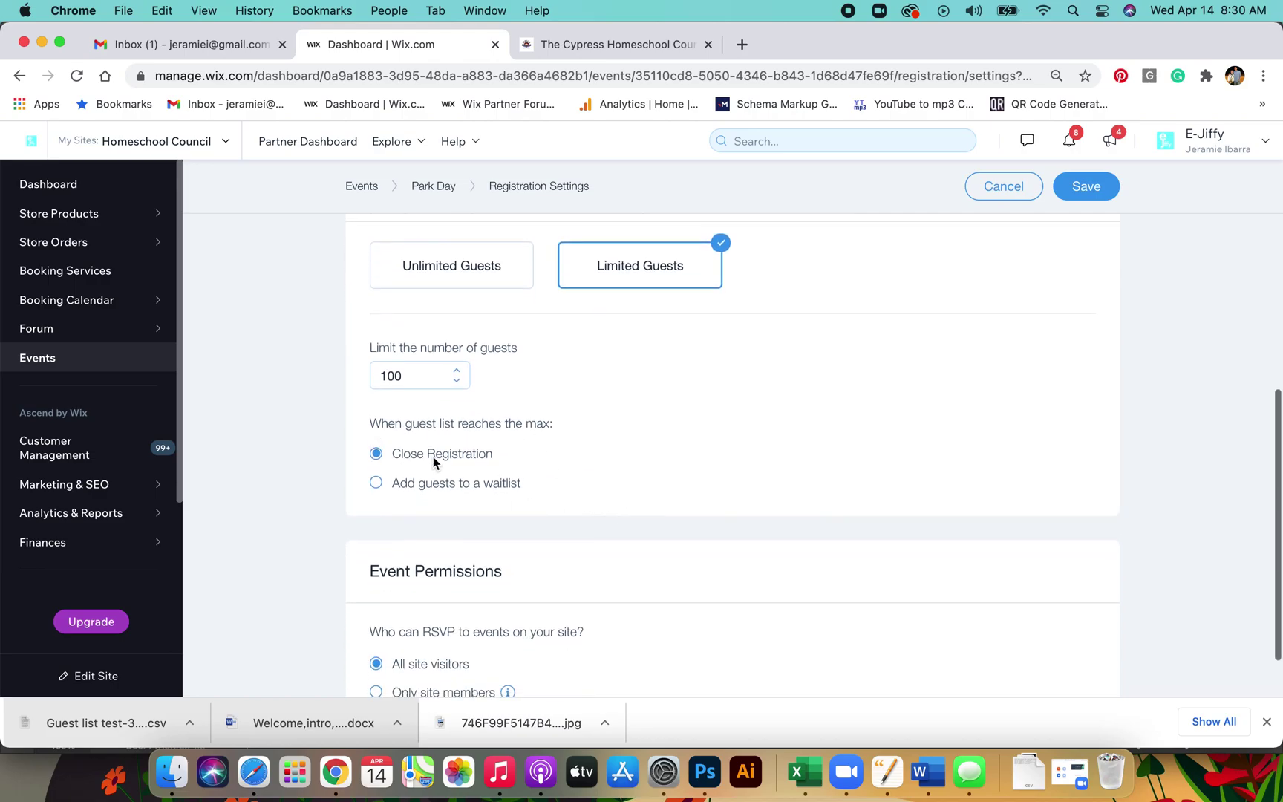
click(376, 484)
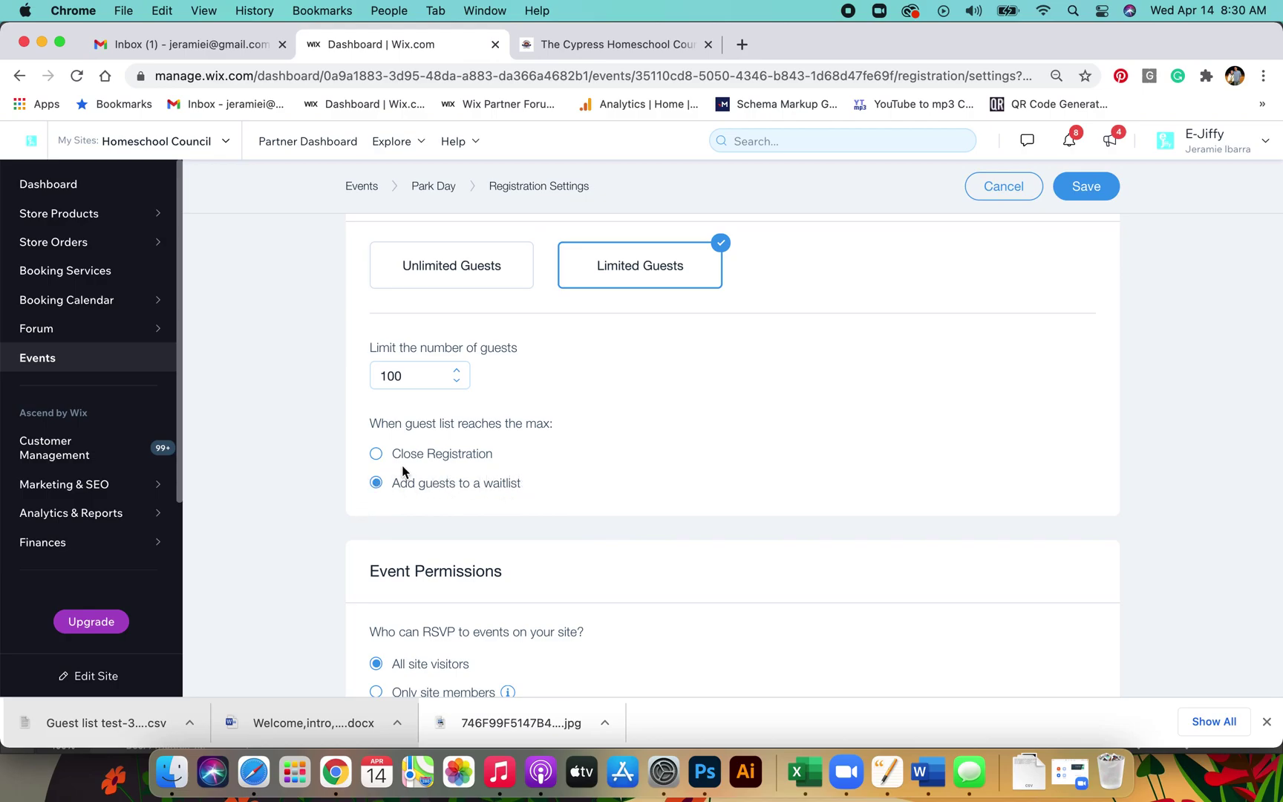
scroll(610, 499, down, 2)
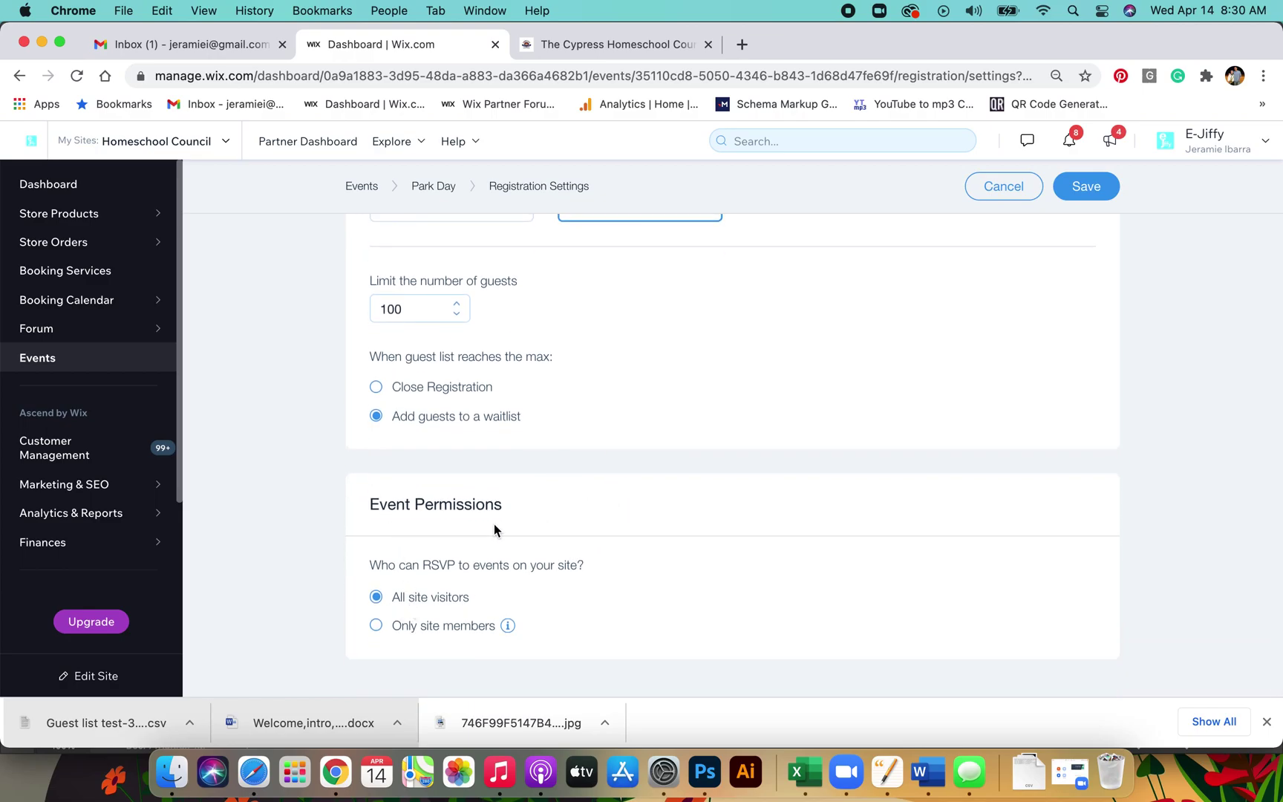
click(375, 627)
click(1078, 185)
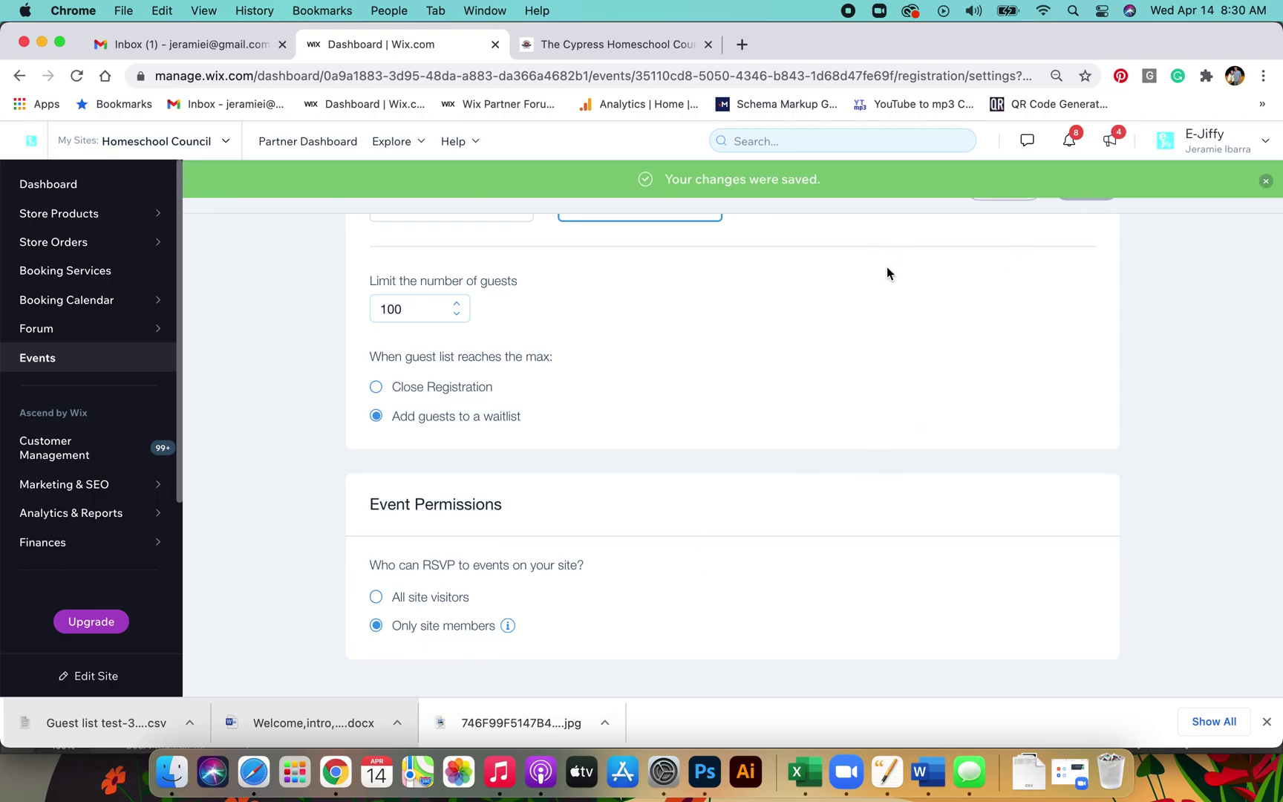
click(1263, 181)
scroll(802, 347, up, 10)
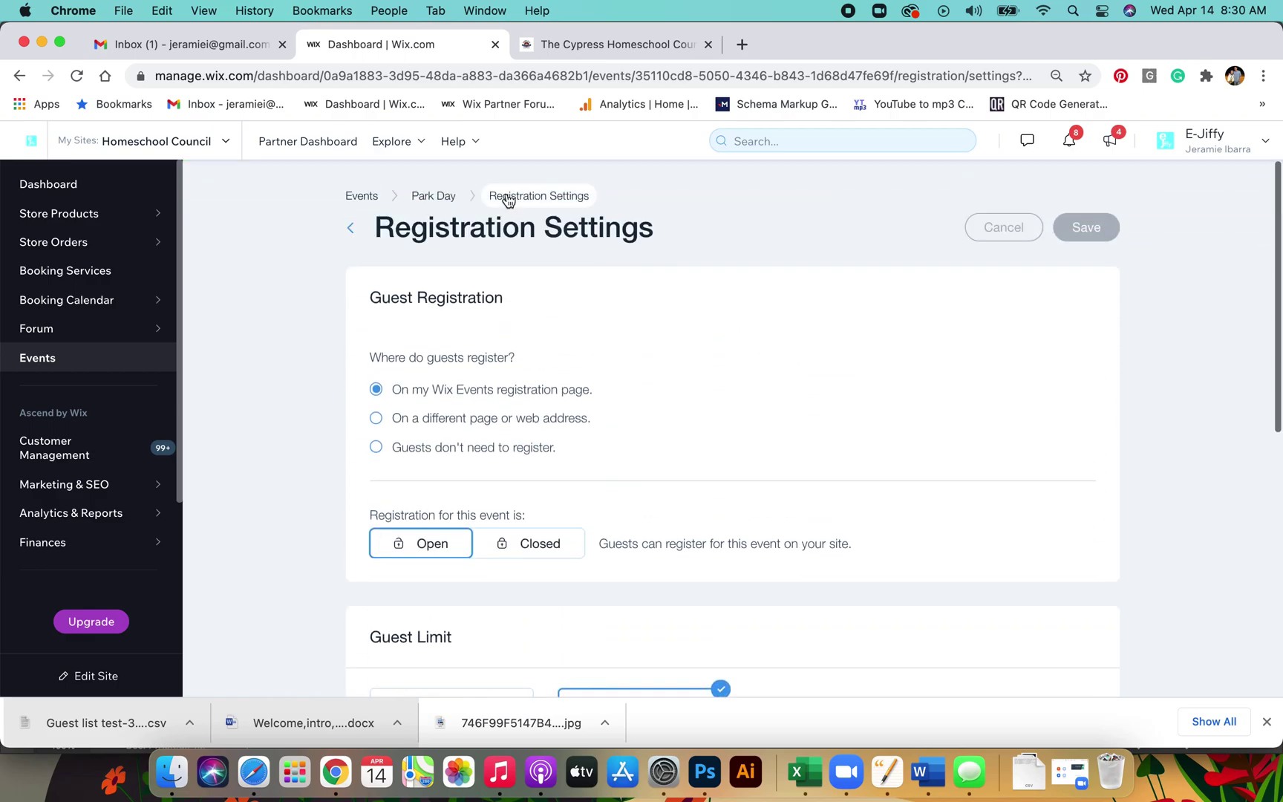
Step: Open the Customize Your Registration Form editor and review its name, email and SUBMIT fields
click(438, 199)
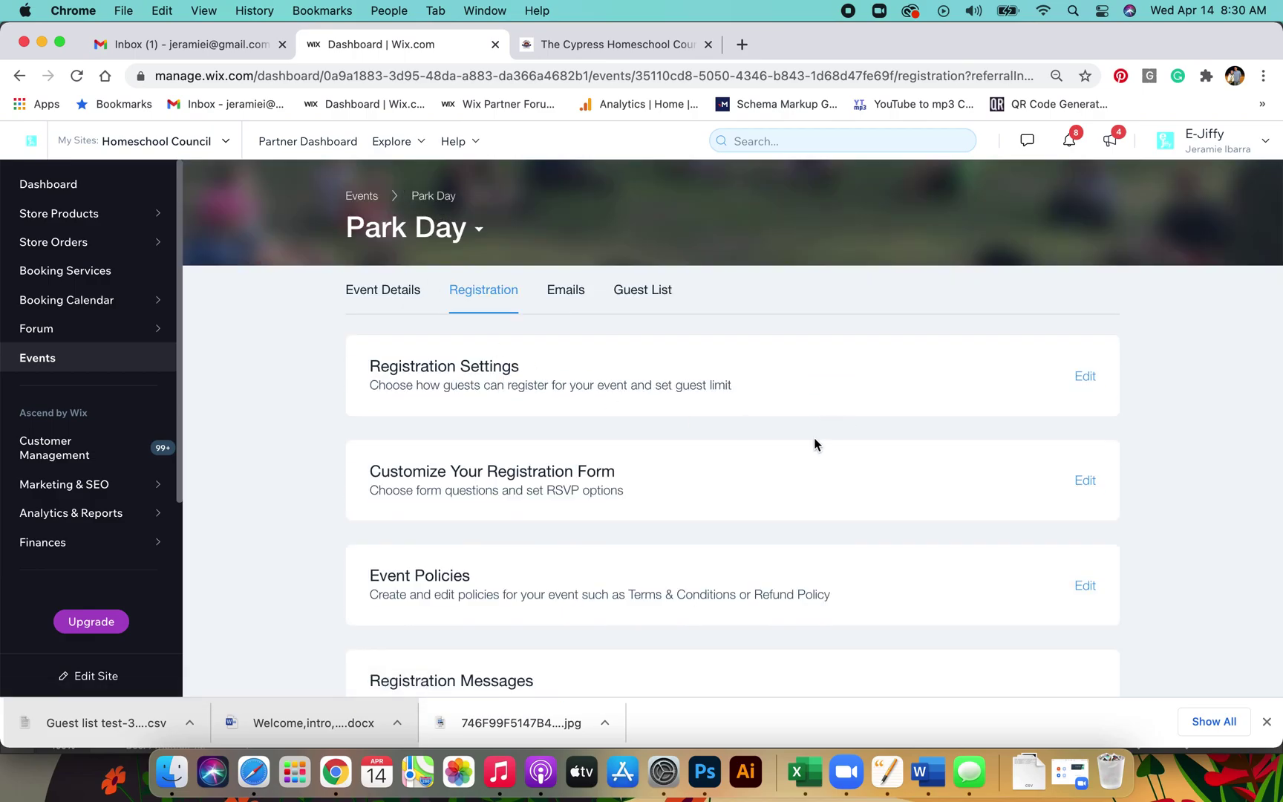
scroll(823, 441, down, 2)
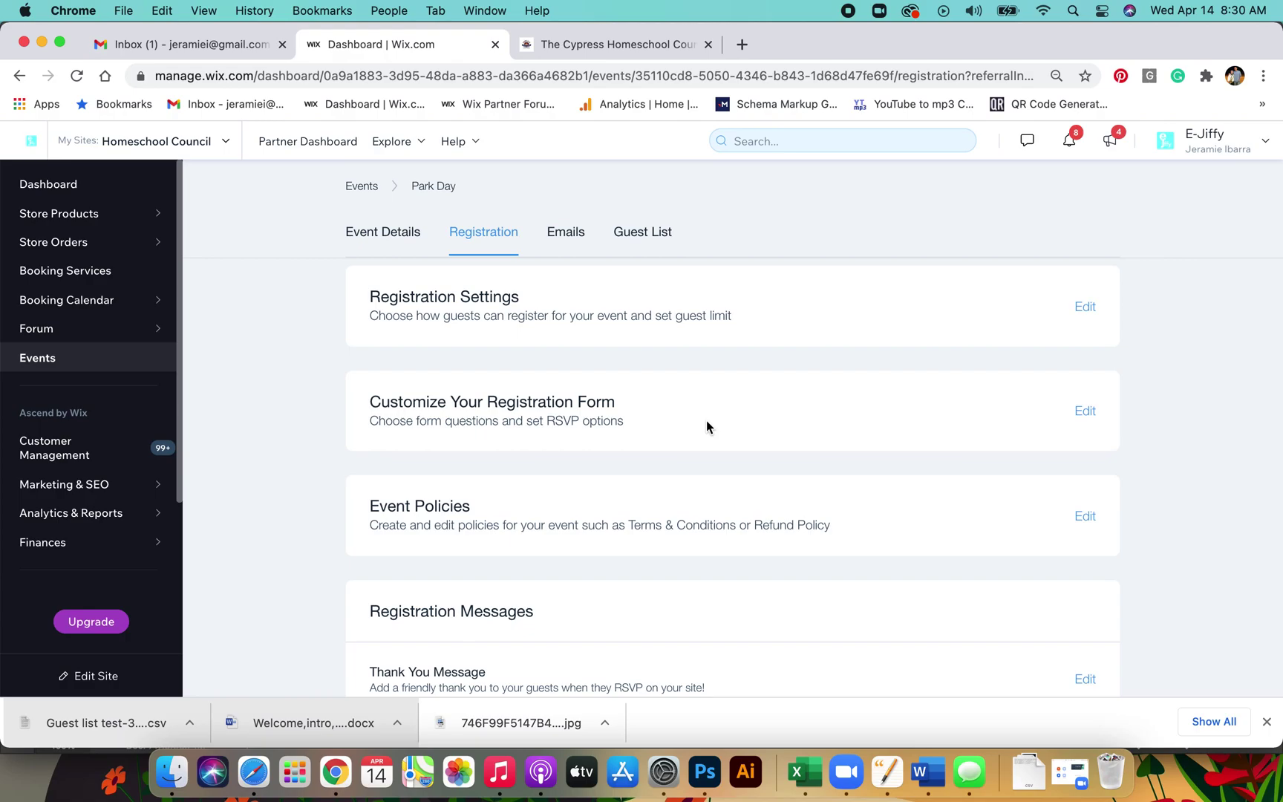
click(1088, 418)
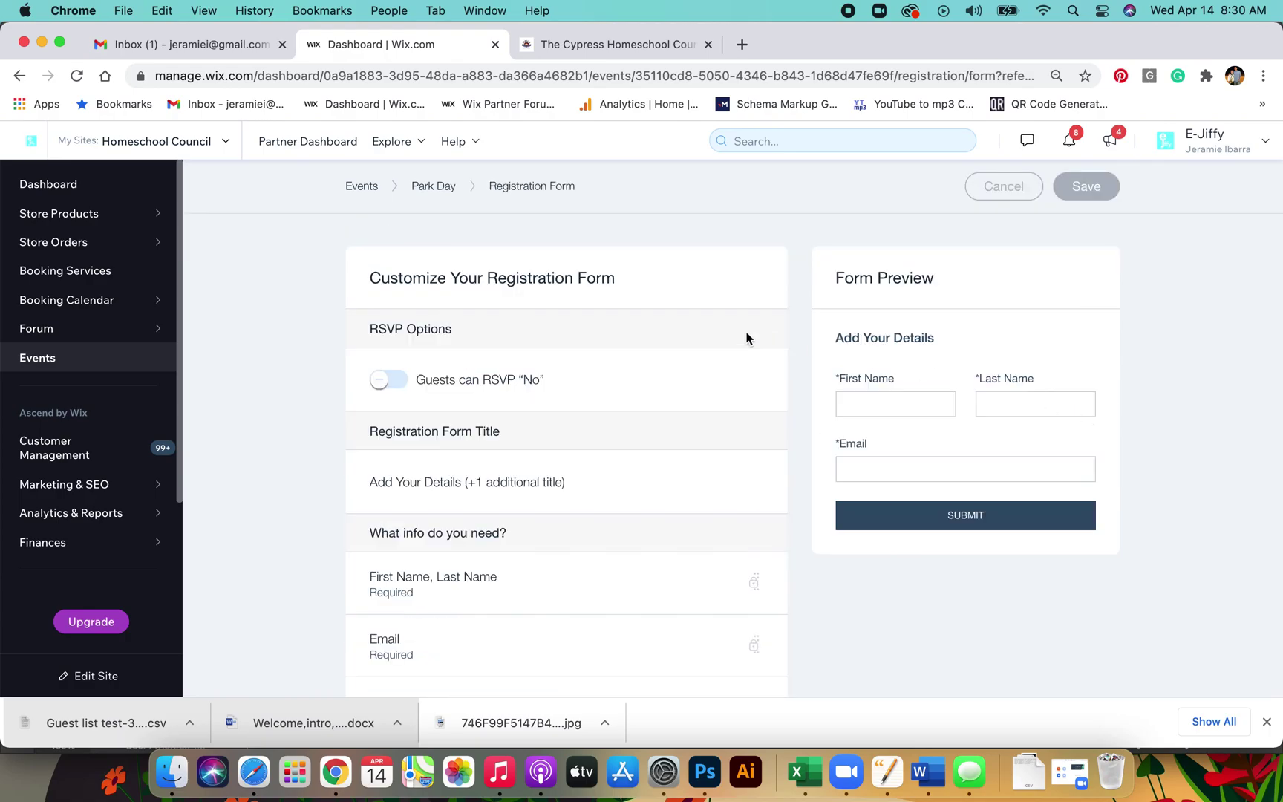
scroll(652, 435, down, 2)
scroll(655, 438, down, 2)
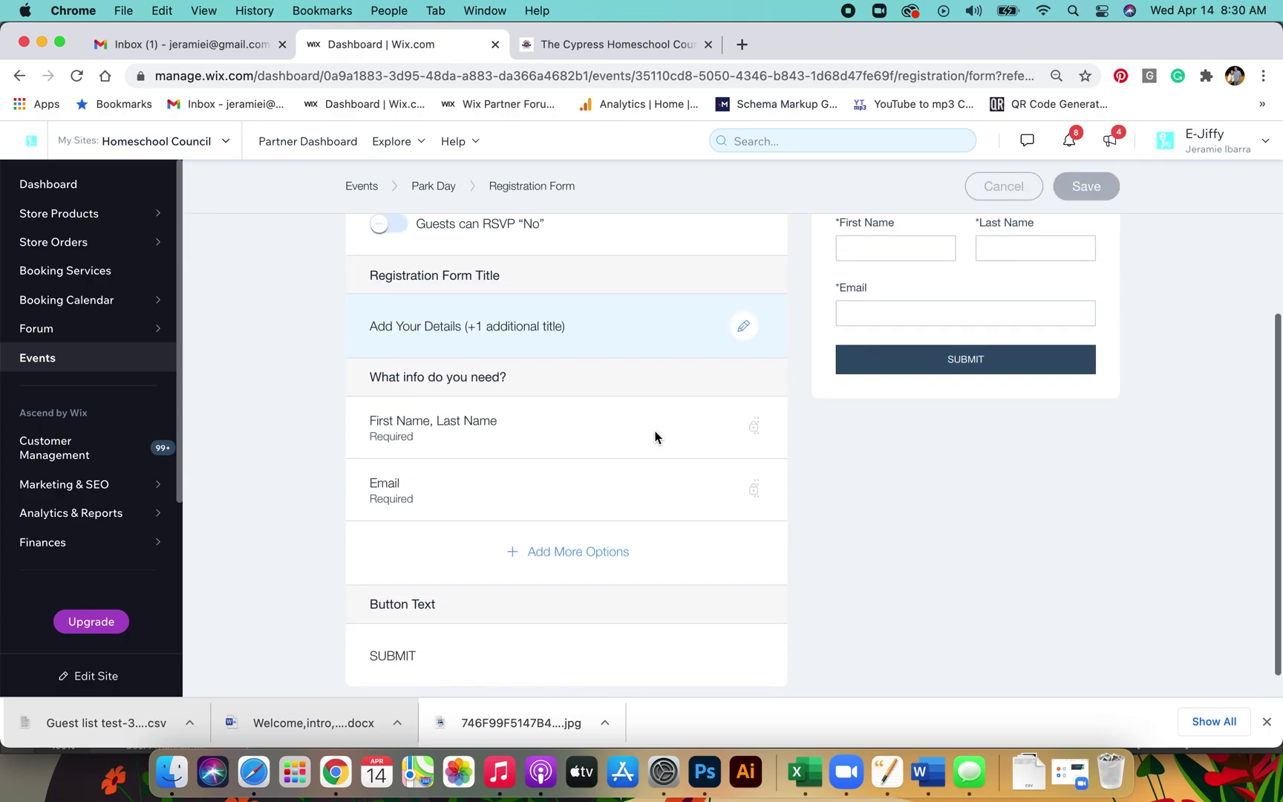
scroll(520, 371, up, 2)
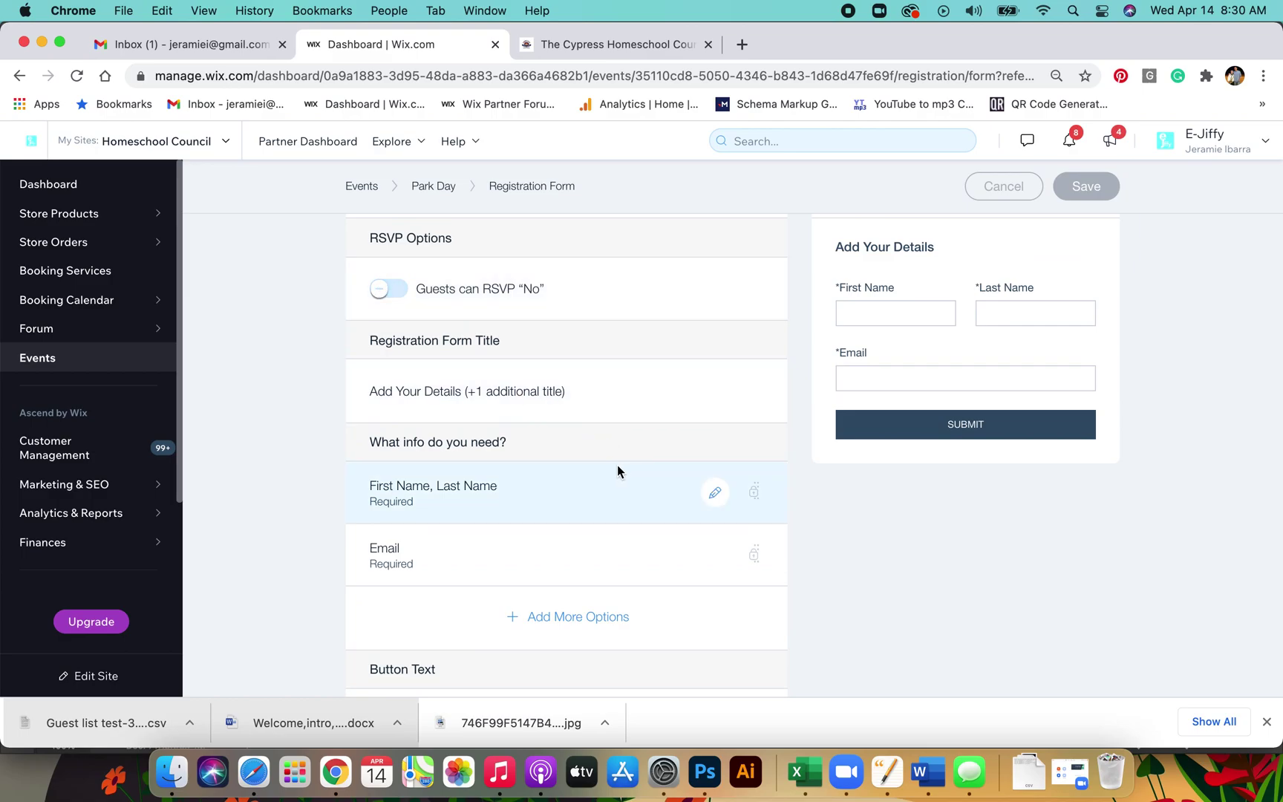
scroll(618, 464, down, 1)
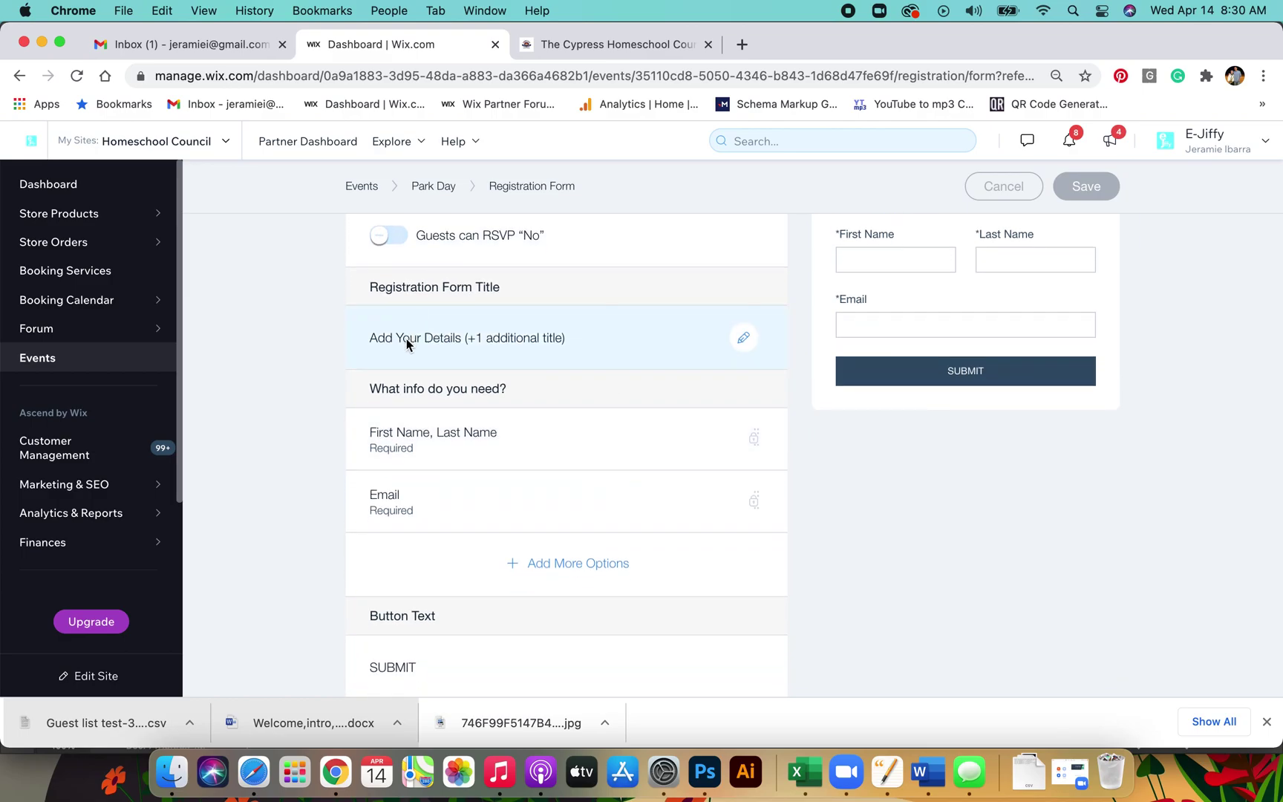
scroll(527, 385, up, 3)
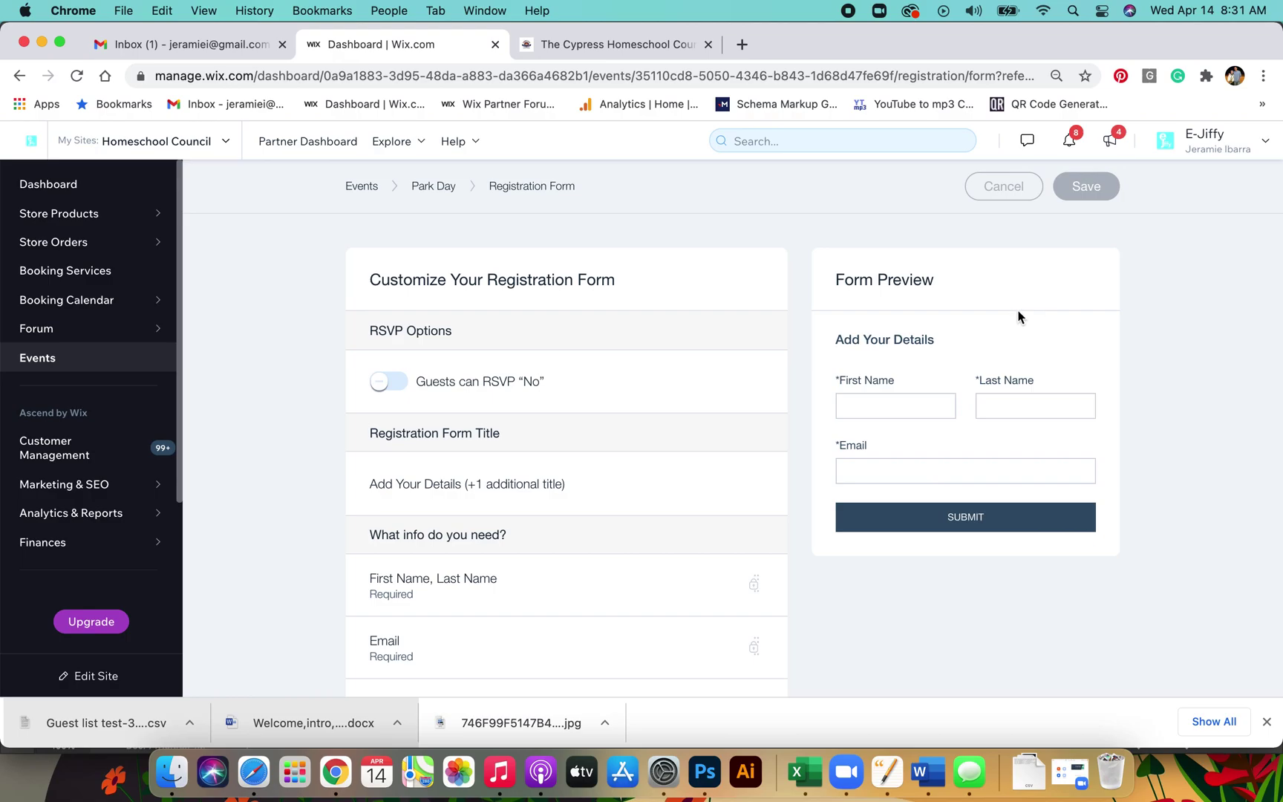
scroll(663, 414, down, 5)
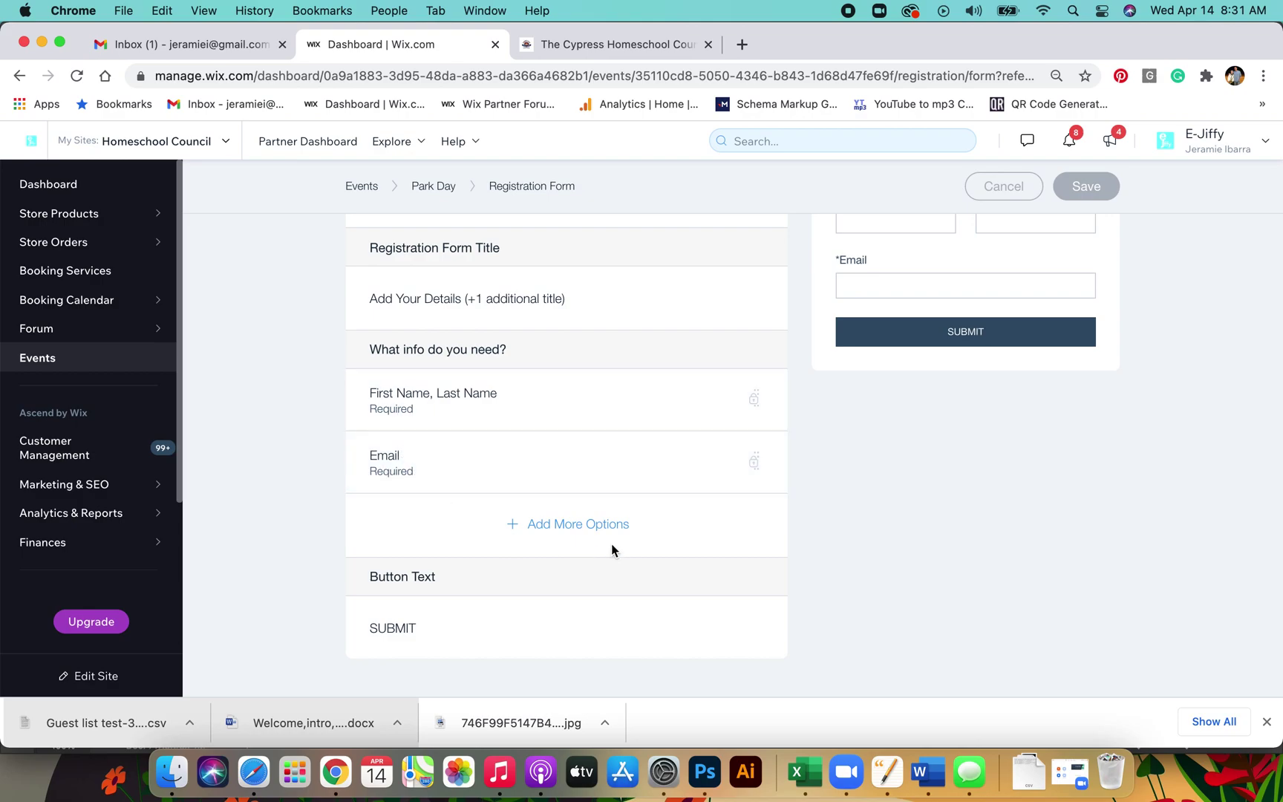
Step: Add the custom question 'Anything we should know?' with a Dropdown Menu response type
click(584, 524)
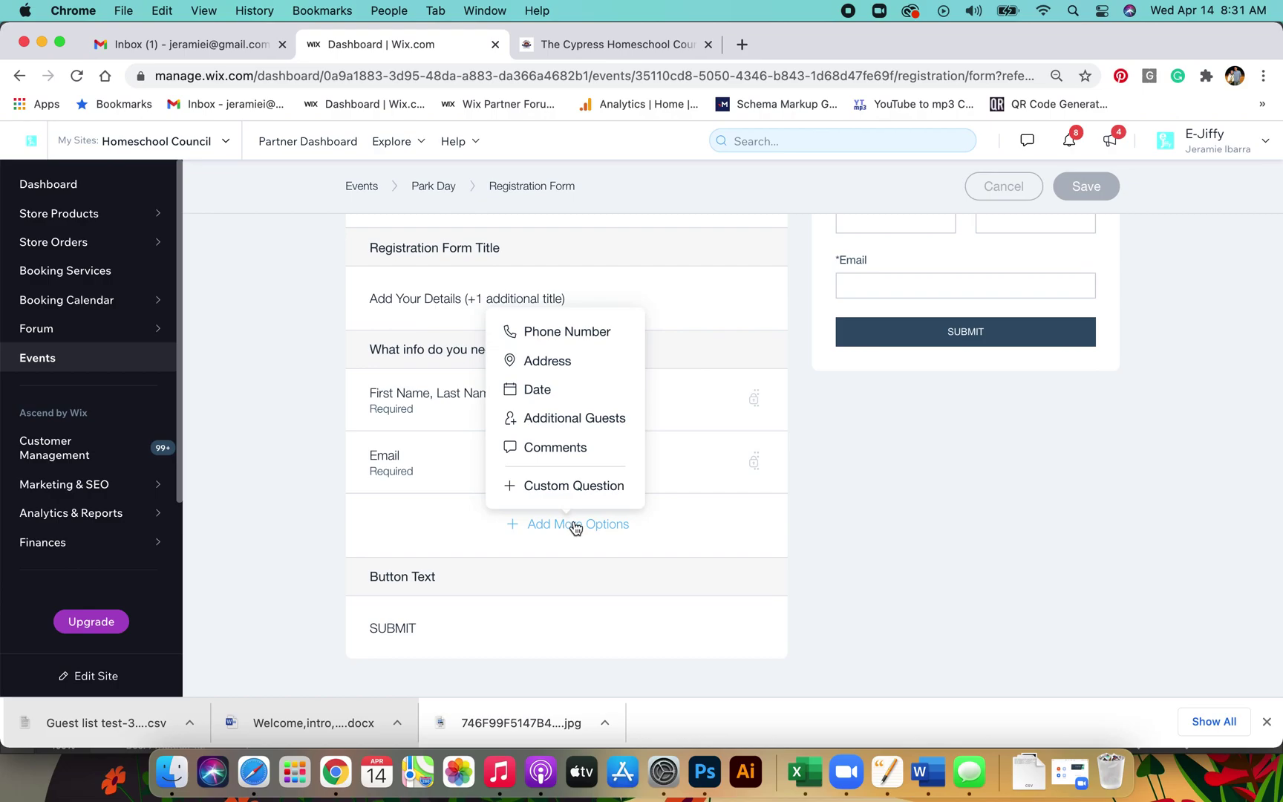
click(565, 487)
scroll(616, 510, down, 3)
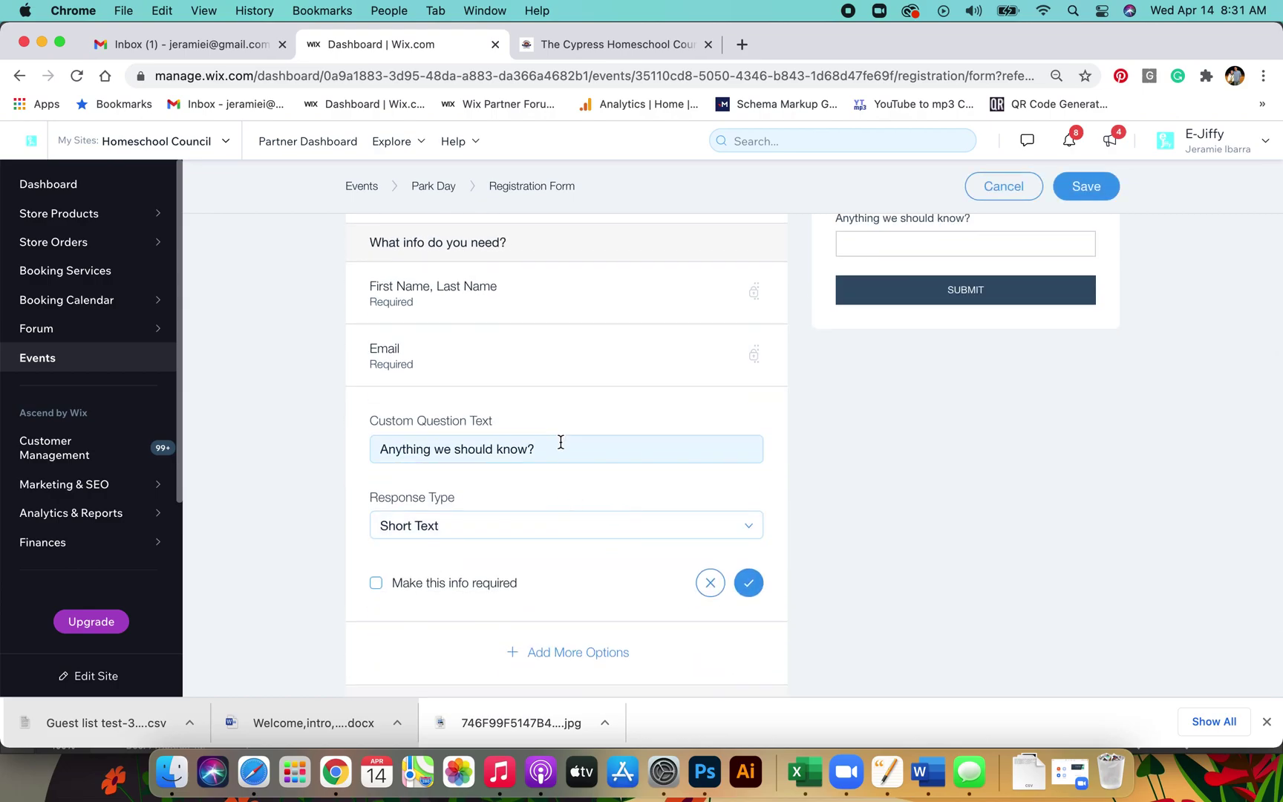
click(560, 443)
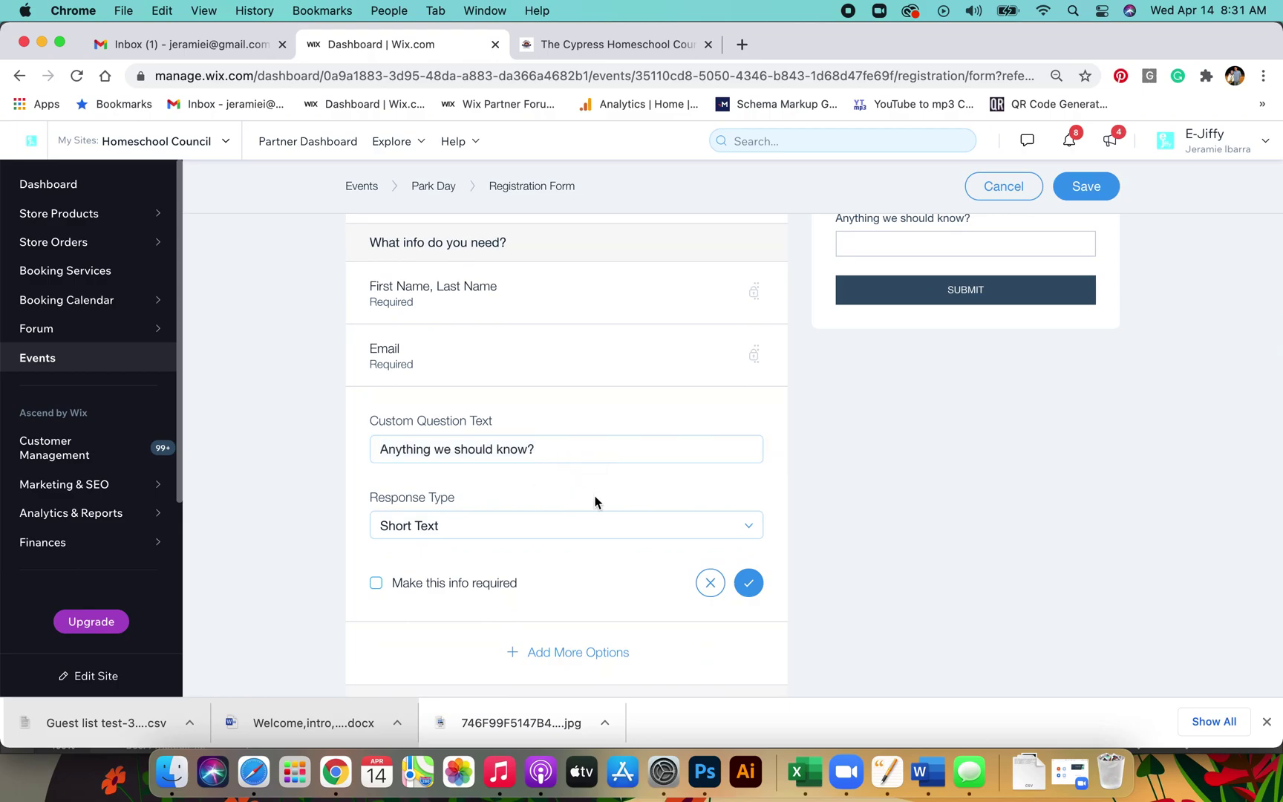
scroll(562, 516, down, 3)
click(529, 442)
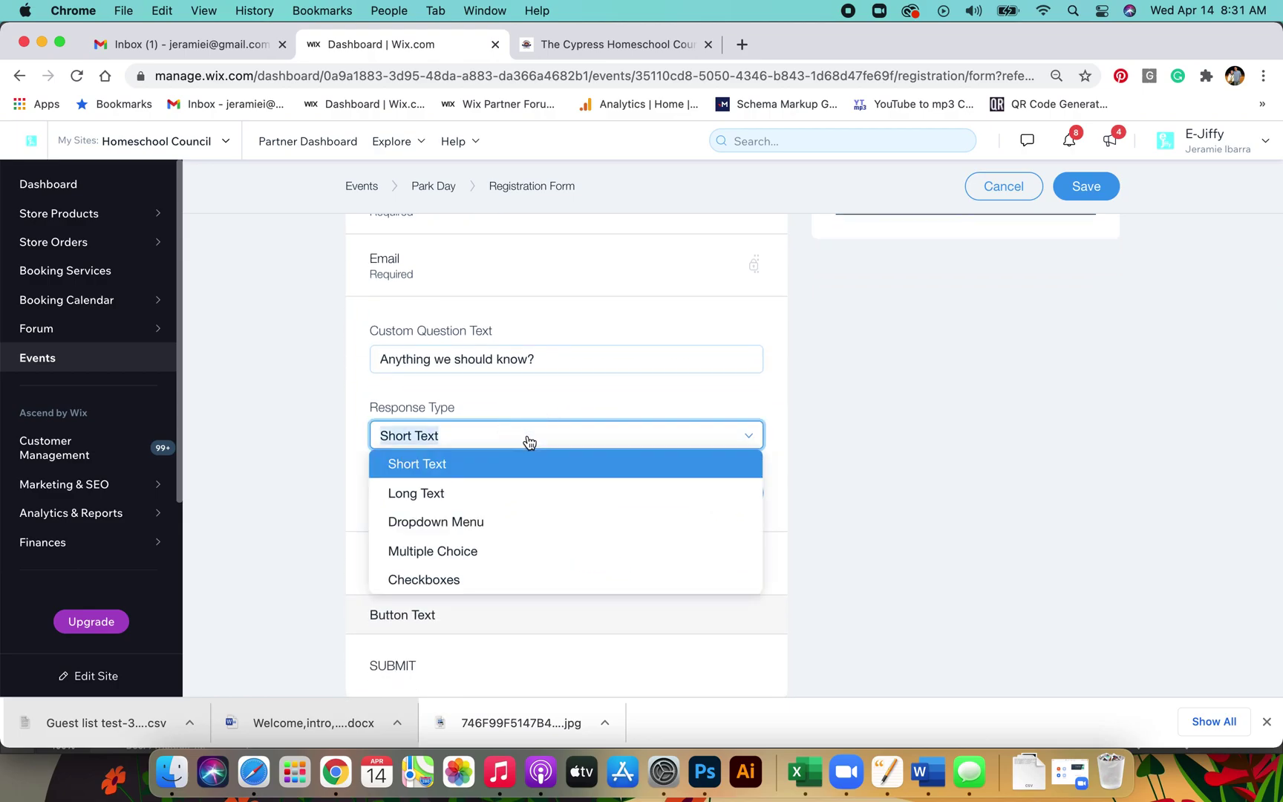
scroll(829, 389, down, 1)
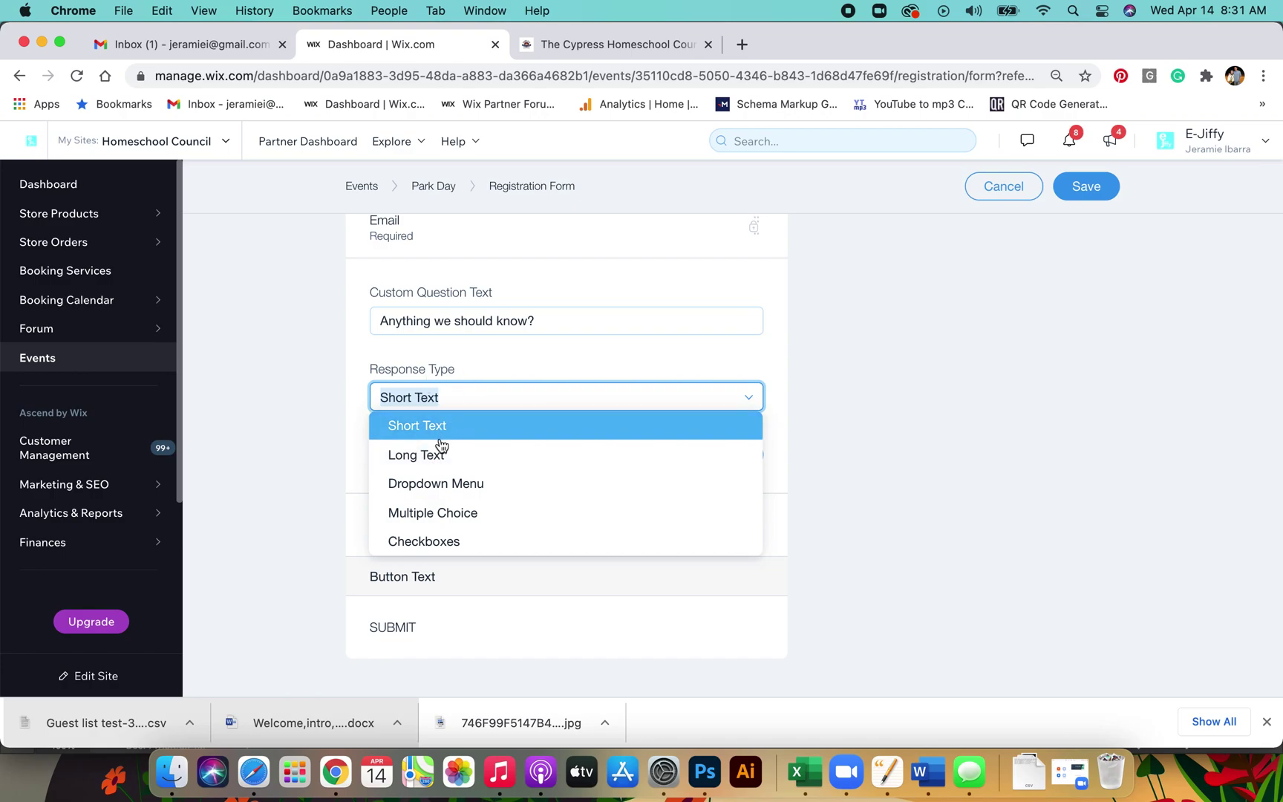
click(460, 485)
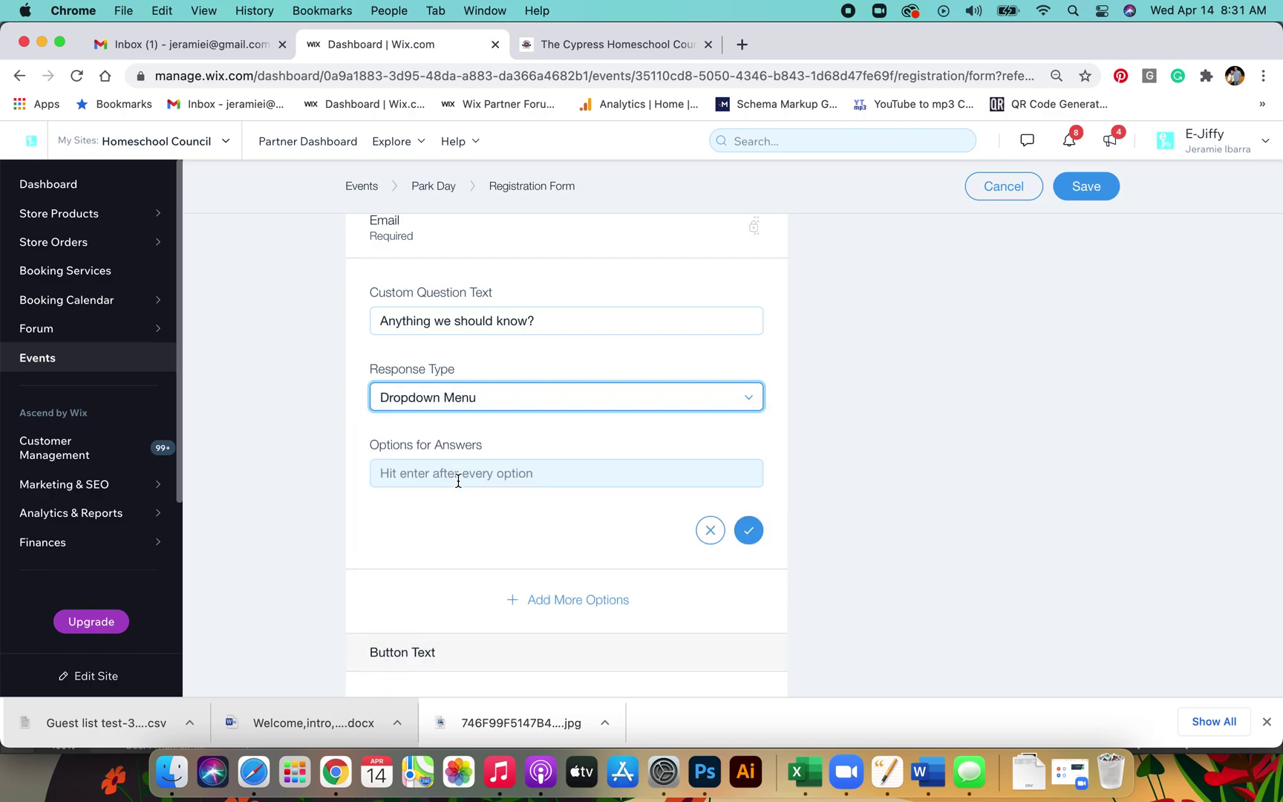
Step: Enter yes and no as the dropdown answers and confirm the question
click(458, 476)
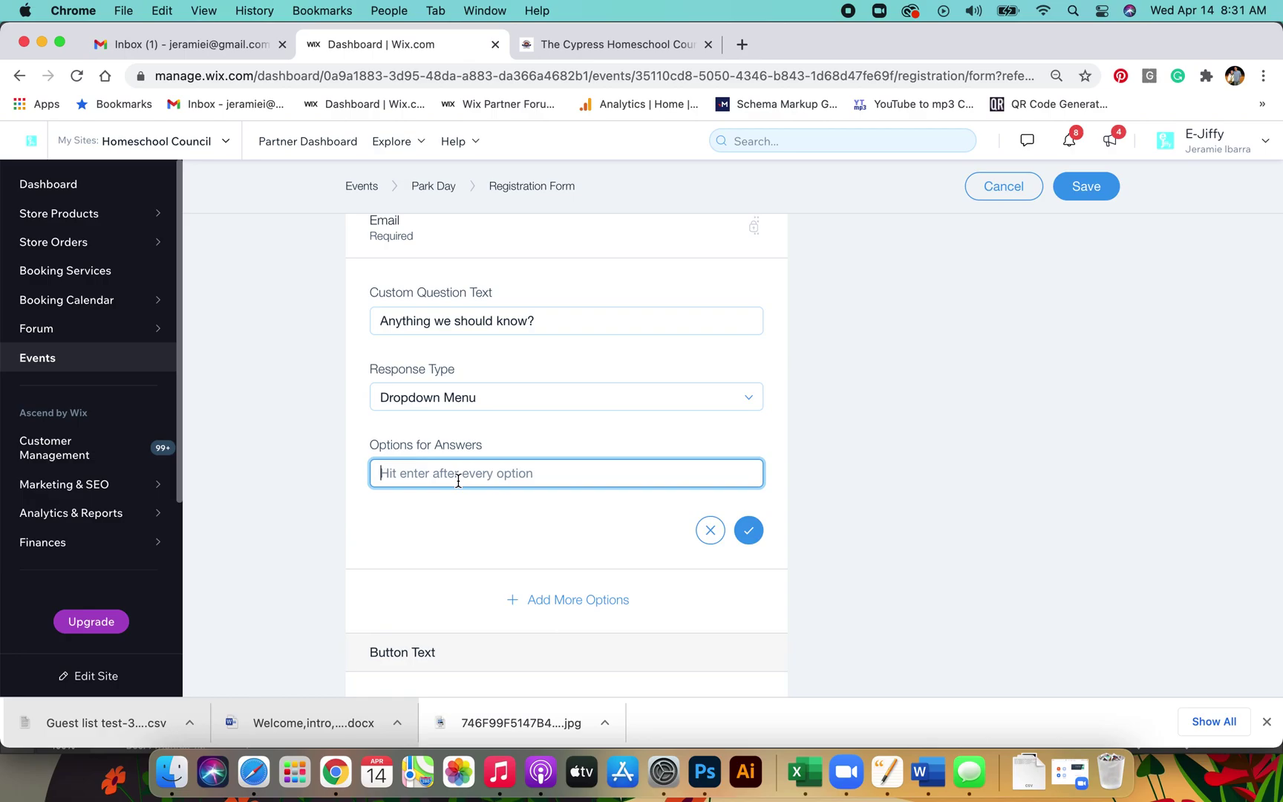
text(yes)
key(Return)
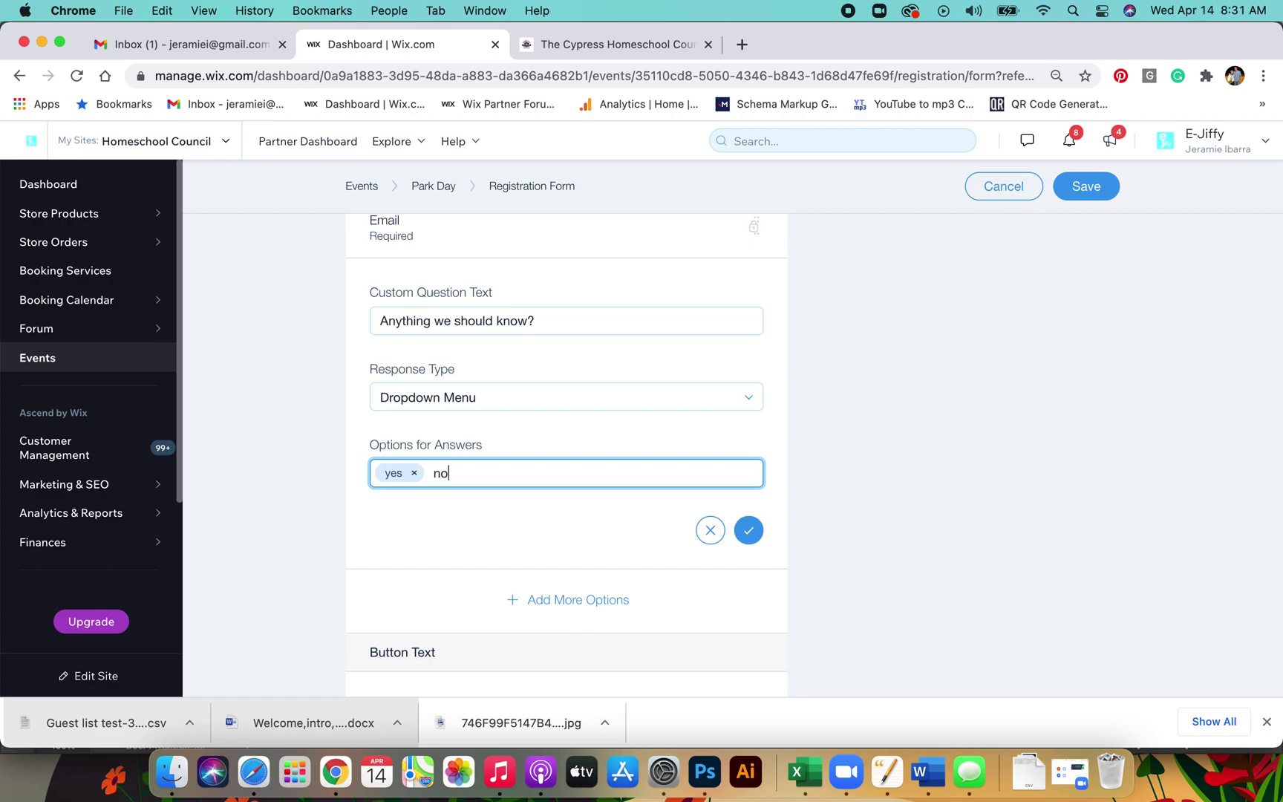
key(Return)
click(749, 530)
mouse_move(682, 488)
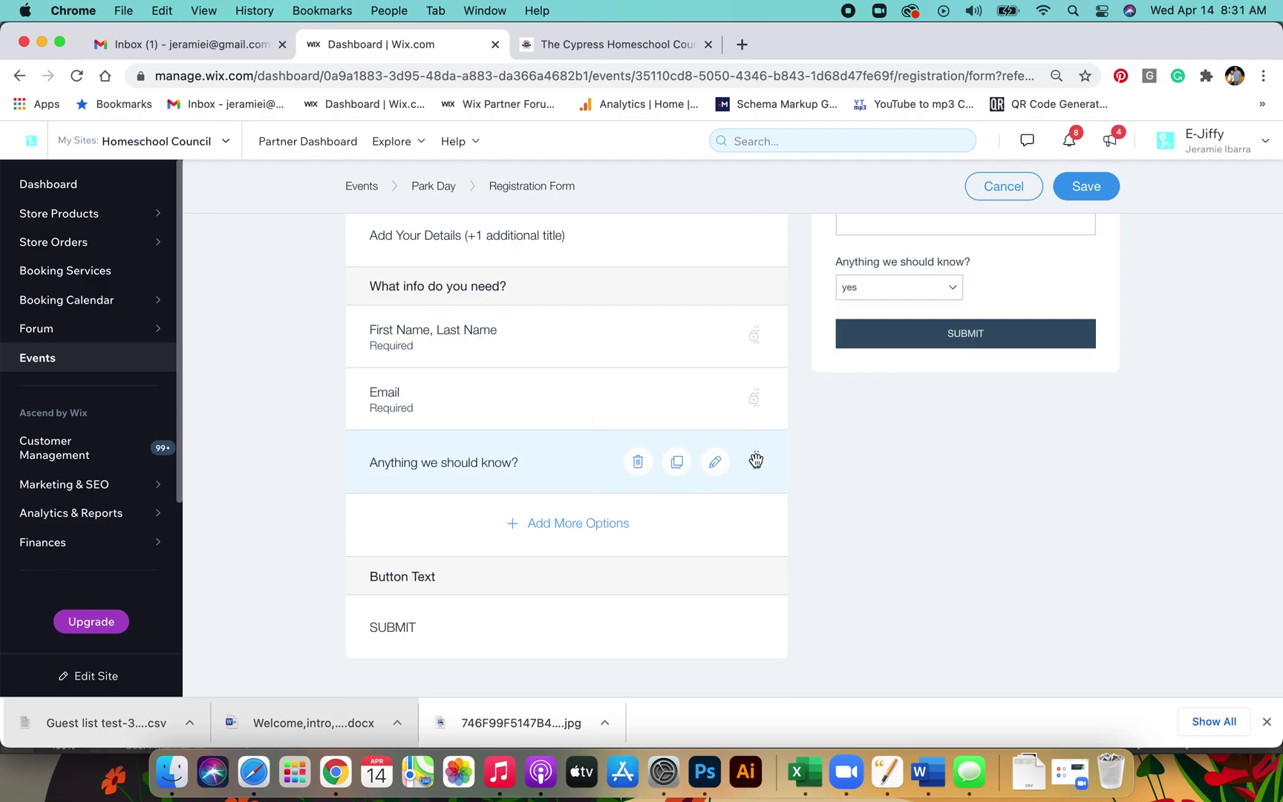
Step: Change the custom question's response type to Checkboxes
click(714, 464)
scroll(656, 481, down, 3)
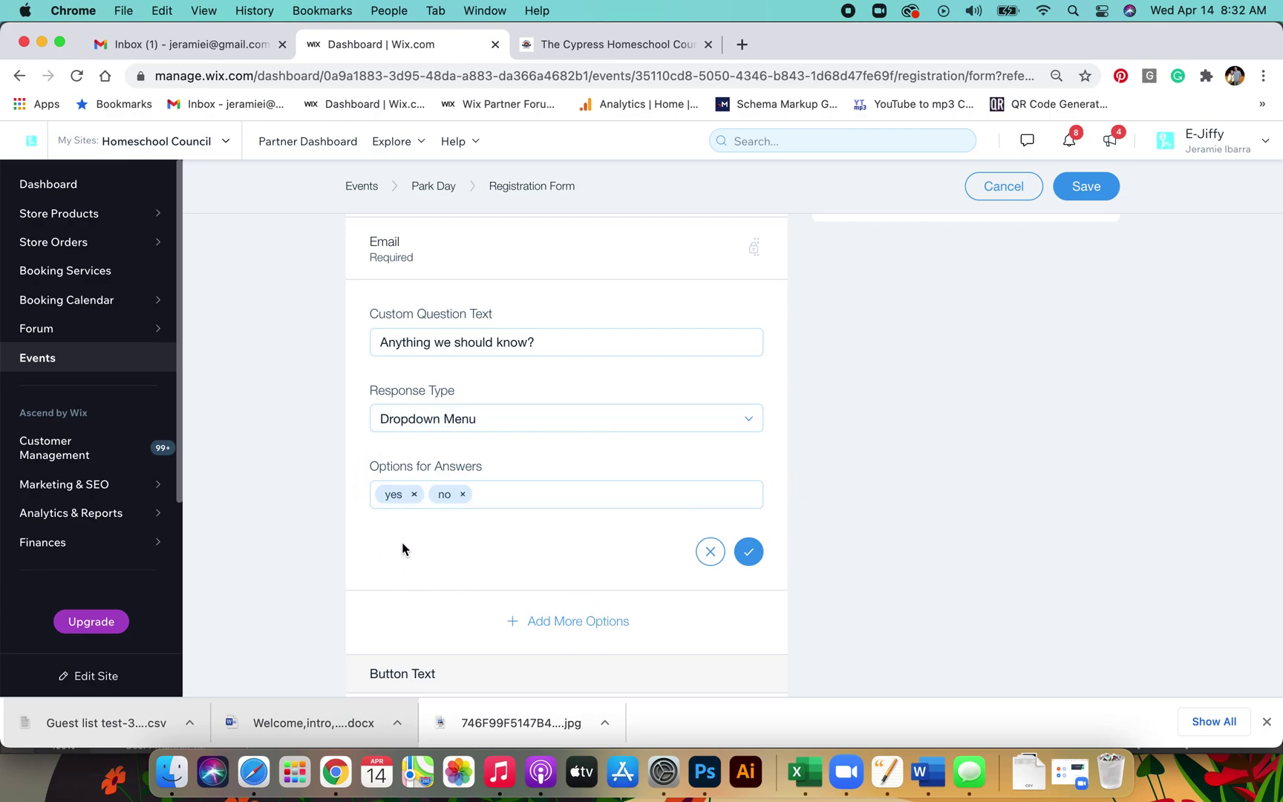
click(576, 495)
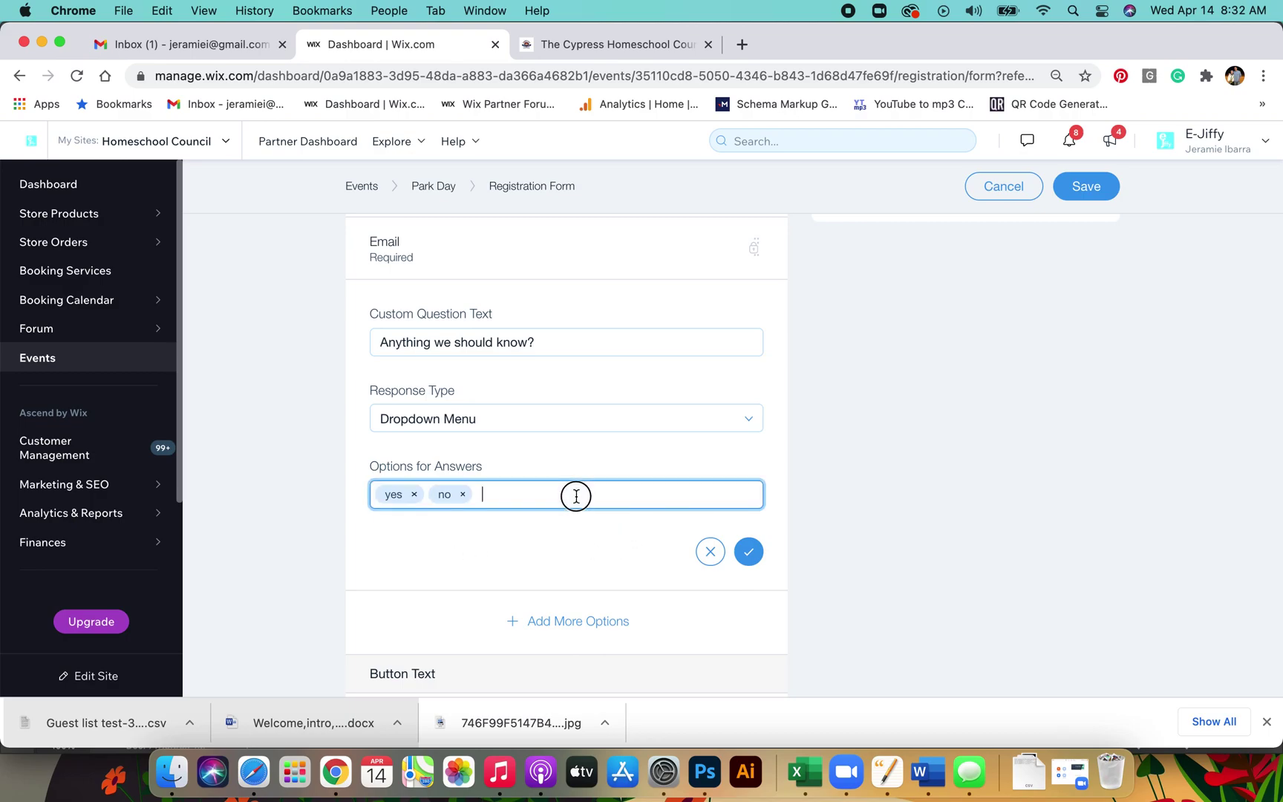
click(613, 433)
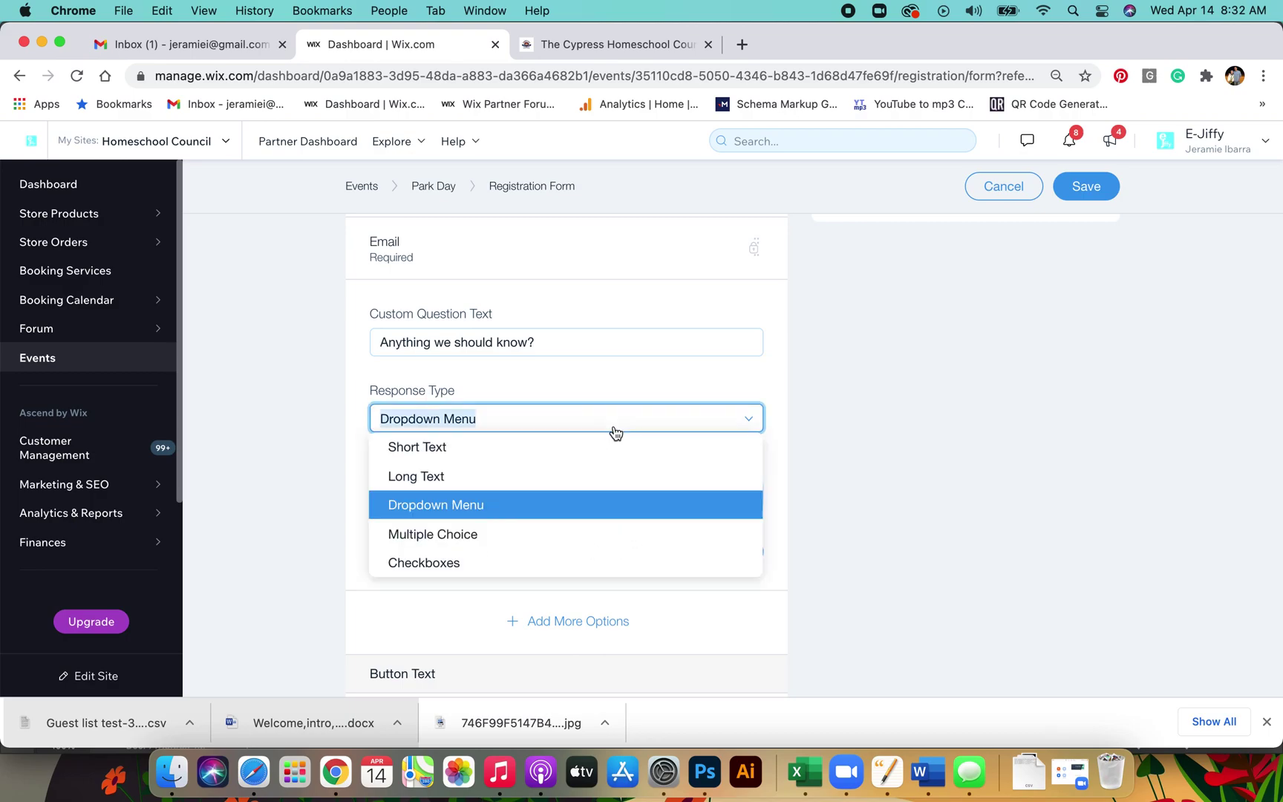
click(469, 534)
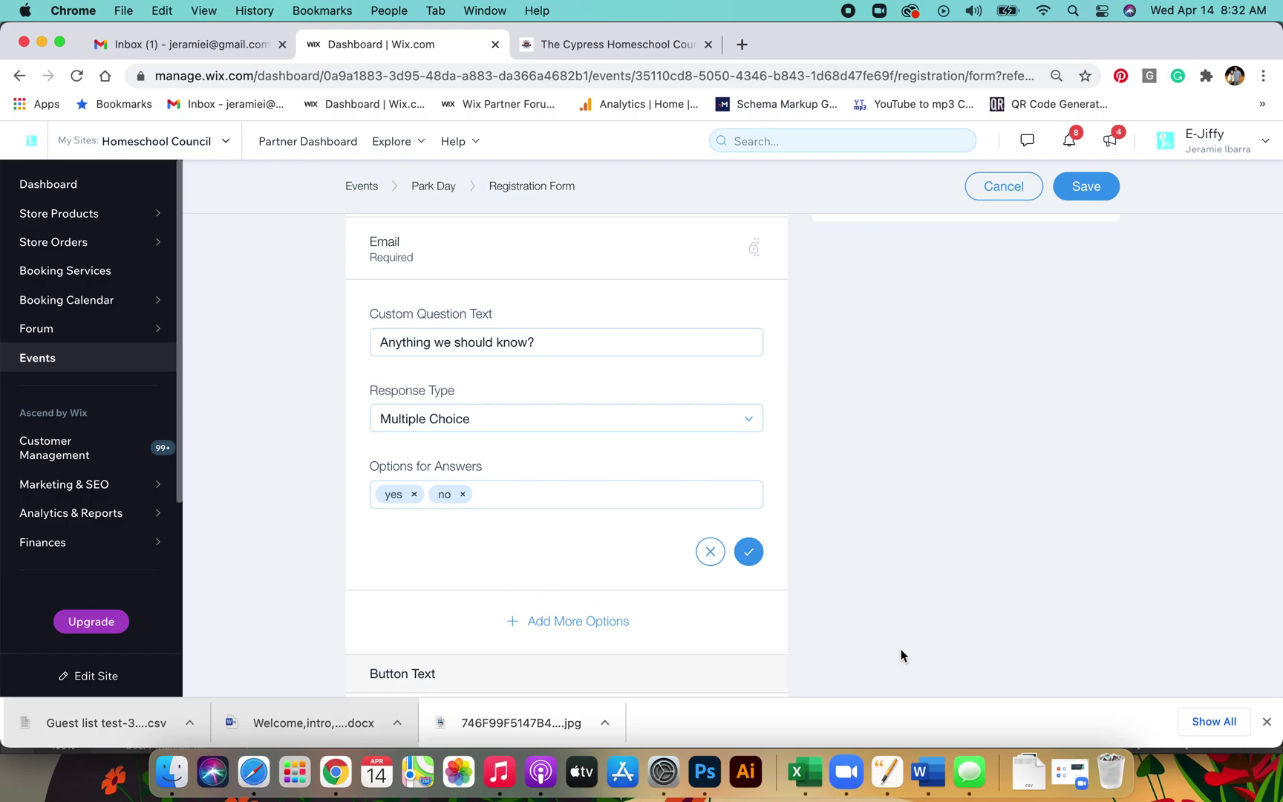
scroll(854, 631, down, 1)
click(548, 394)
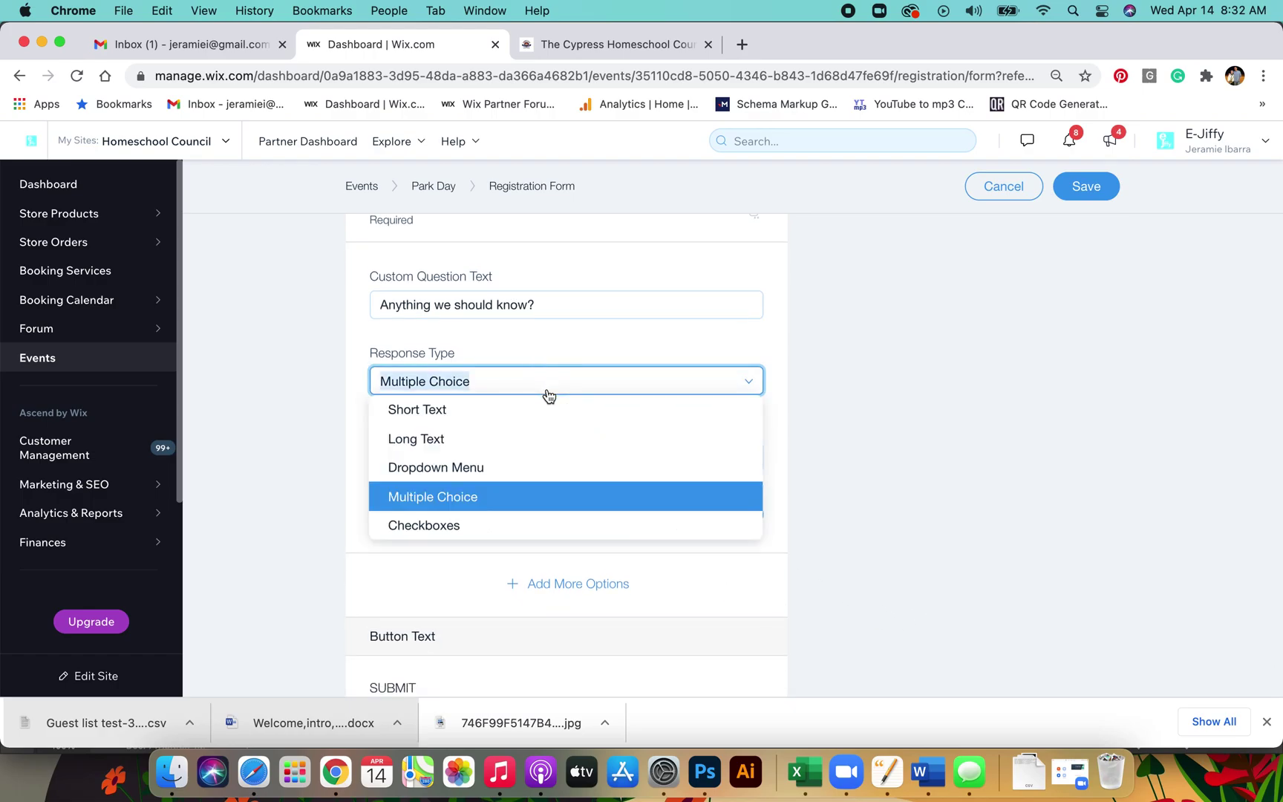
click(449, 526)
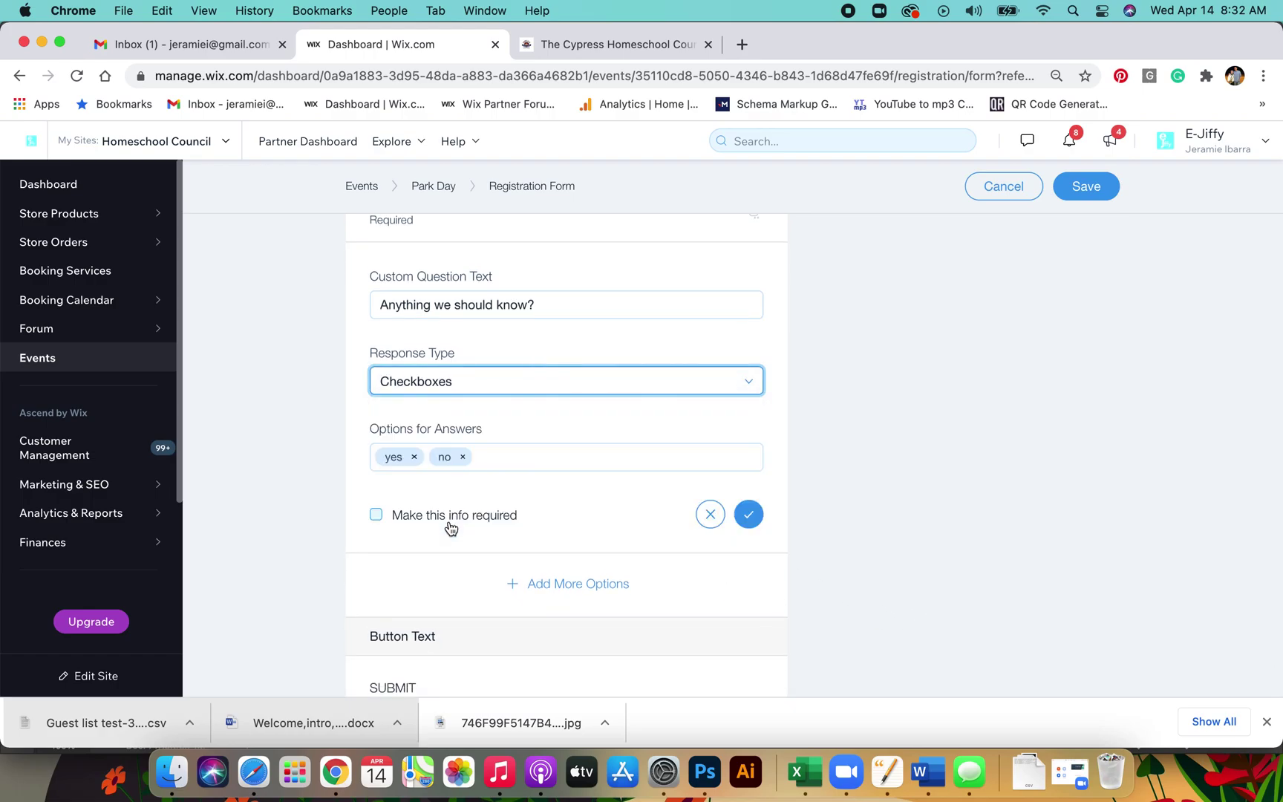
Step: Make the question required and save the registration form
click(375, 517)
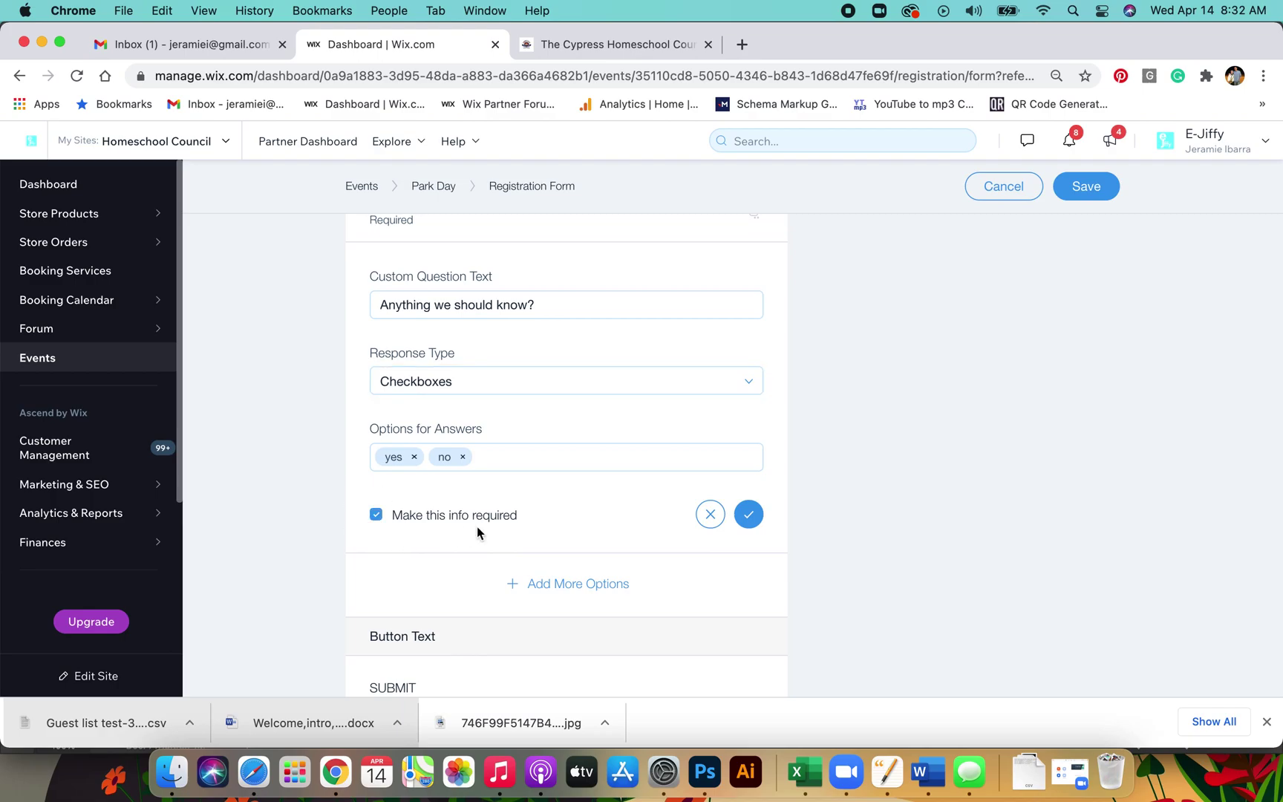
scroll(795, 553, down, 1)
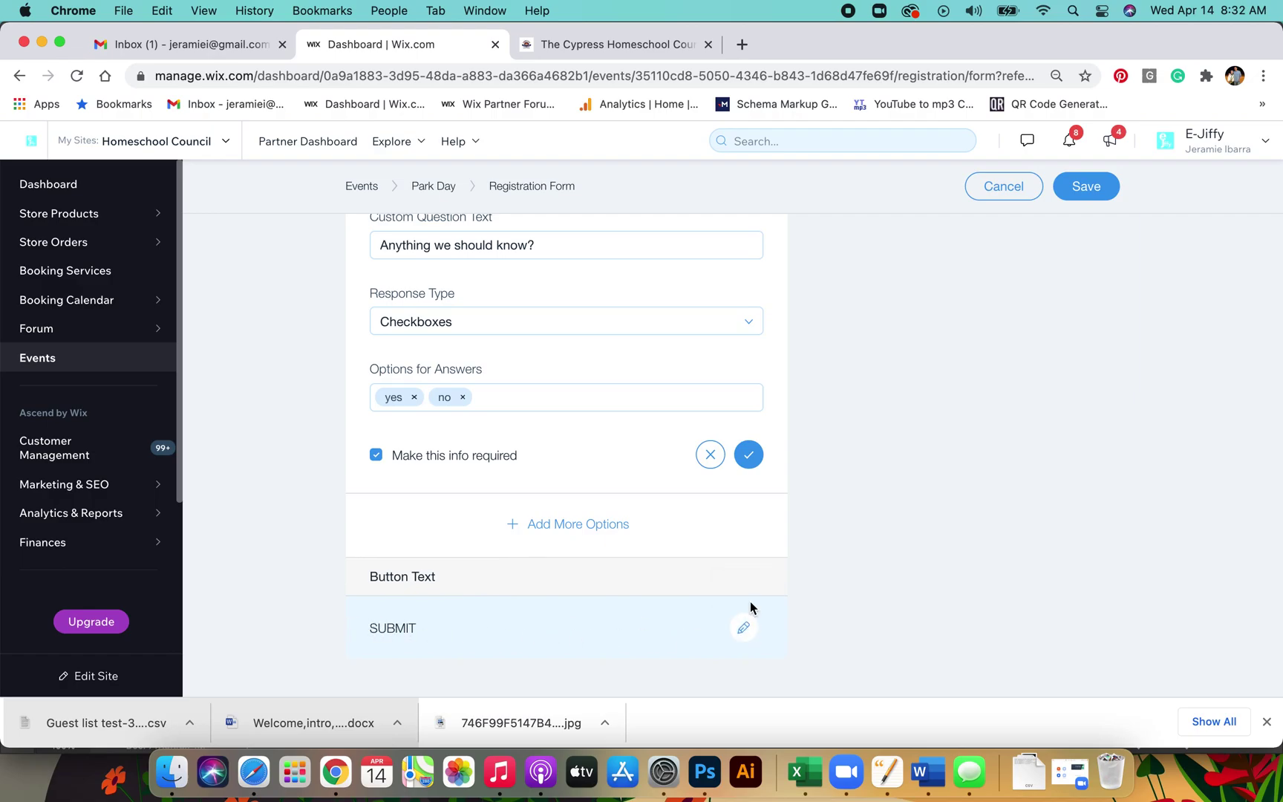
scroll(991, 547, up, 10)
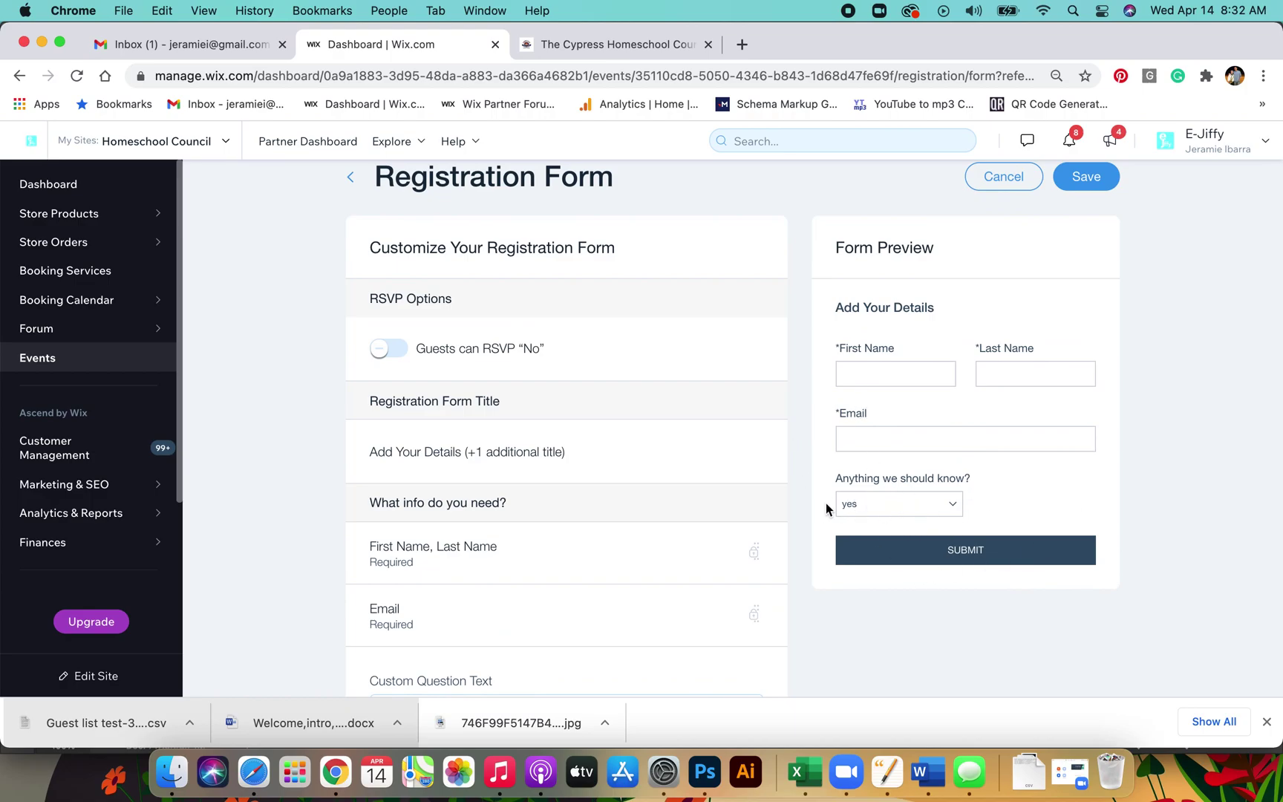
scroll(1073, 492, up, 1)
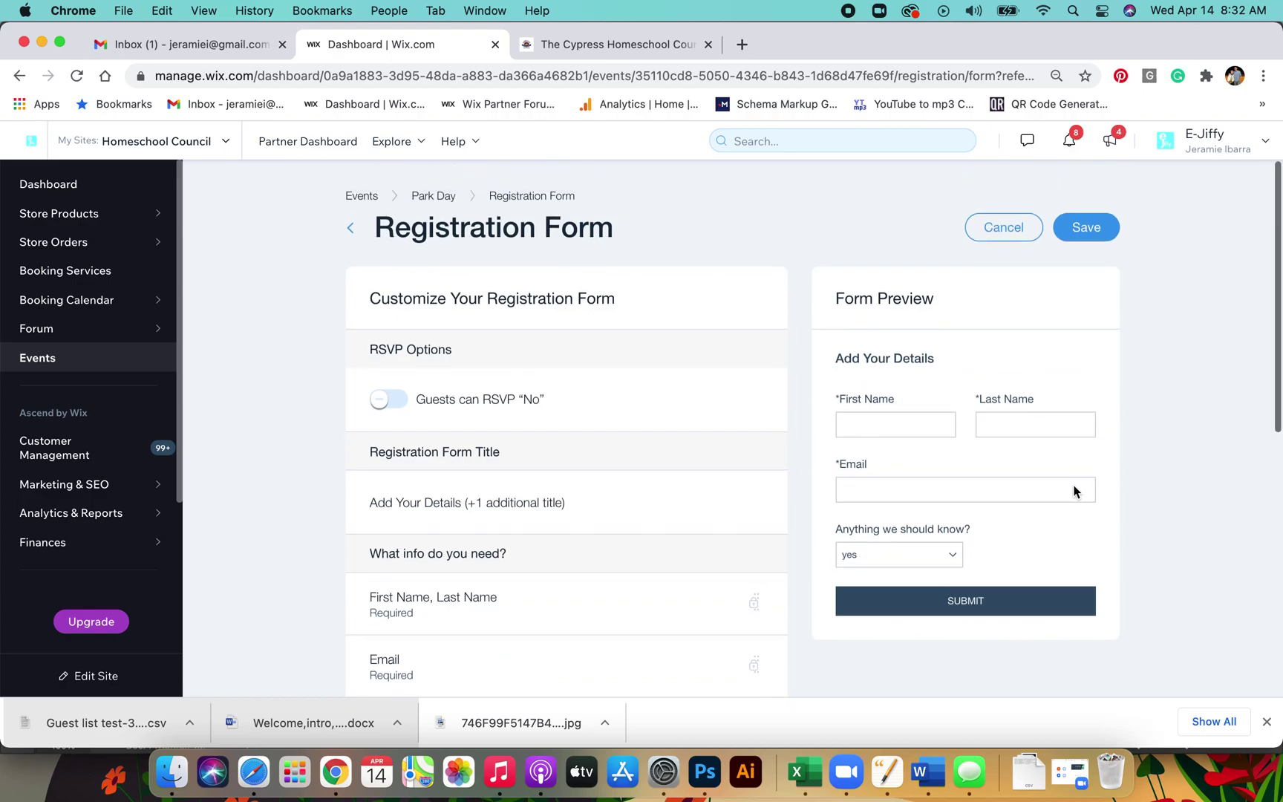
click(1090, 230)
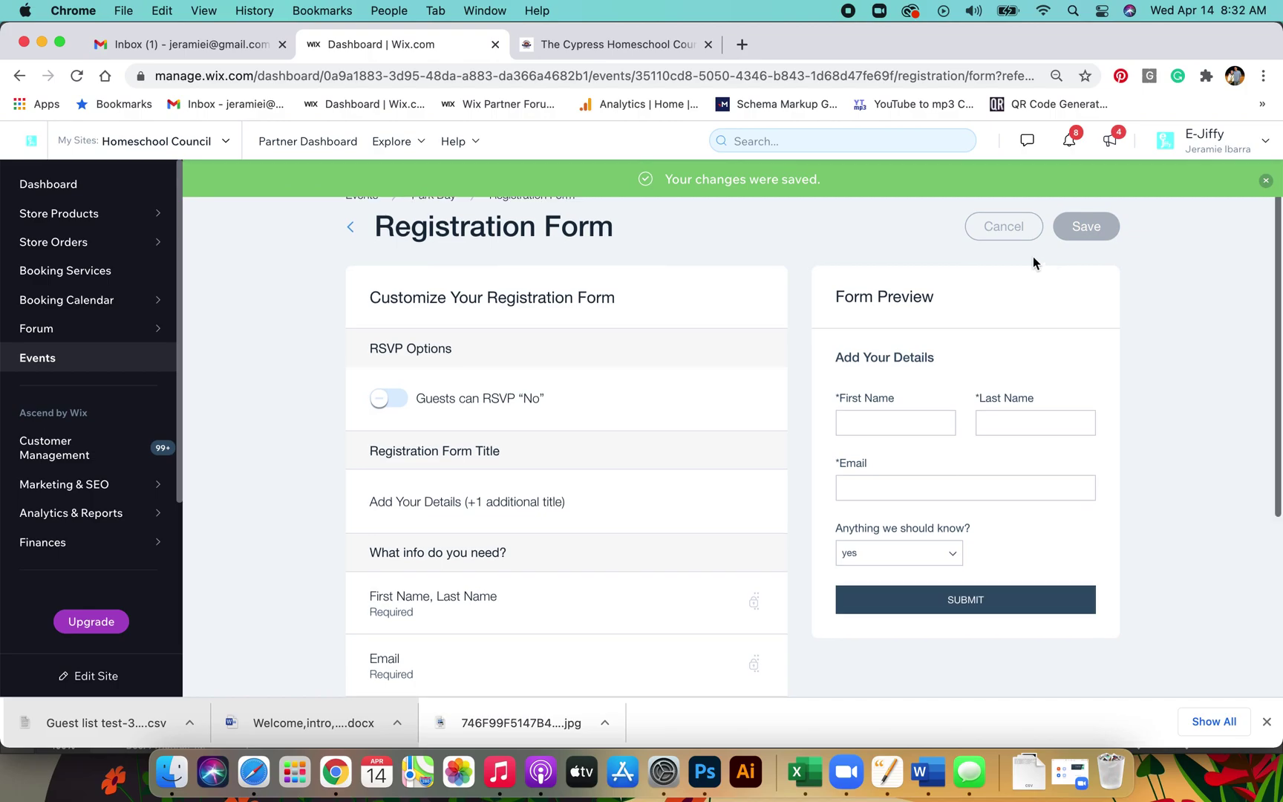
click(437, 197)
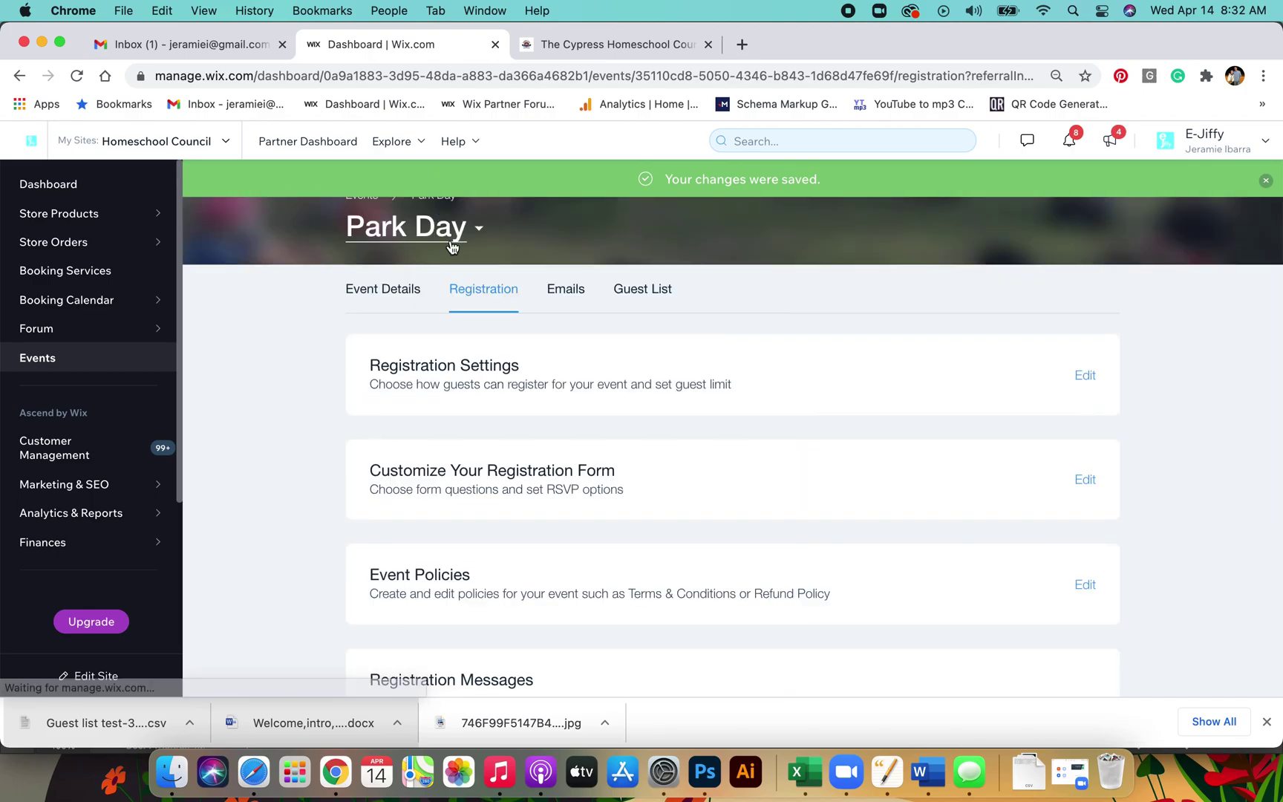
scroll(640, 434, down, 2)
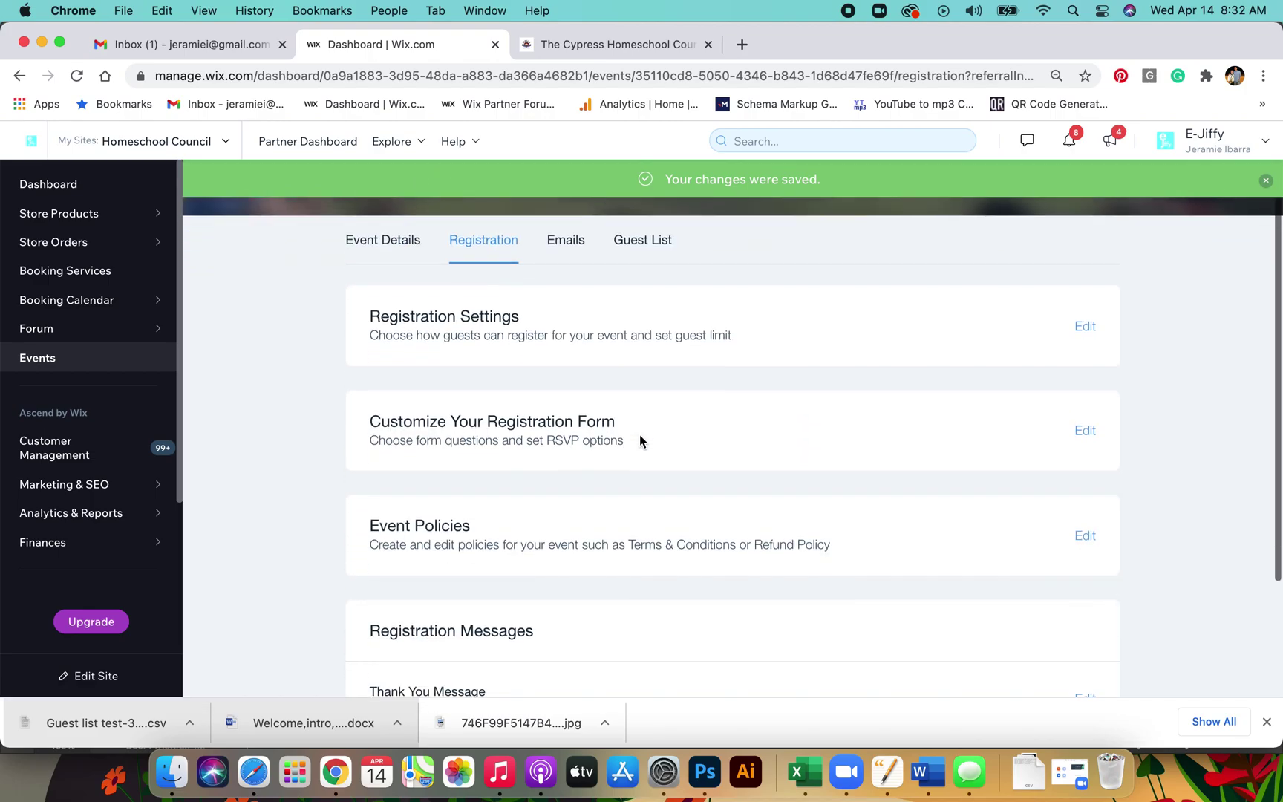
scroll(742, 401, down, 2)
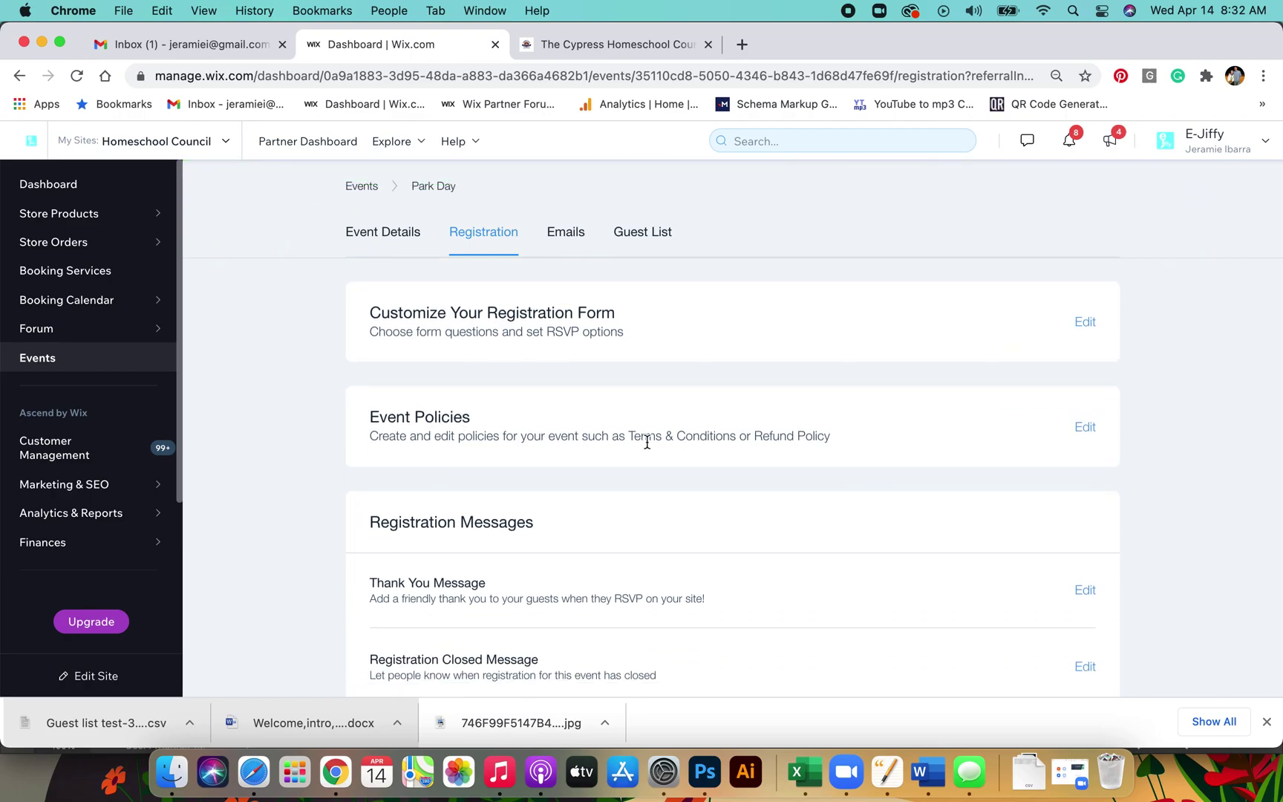
scroll(646, 442, down, 1)
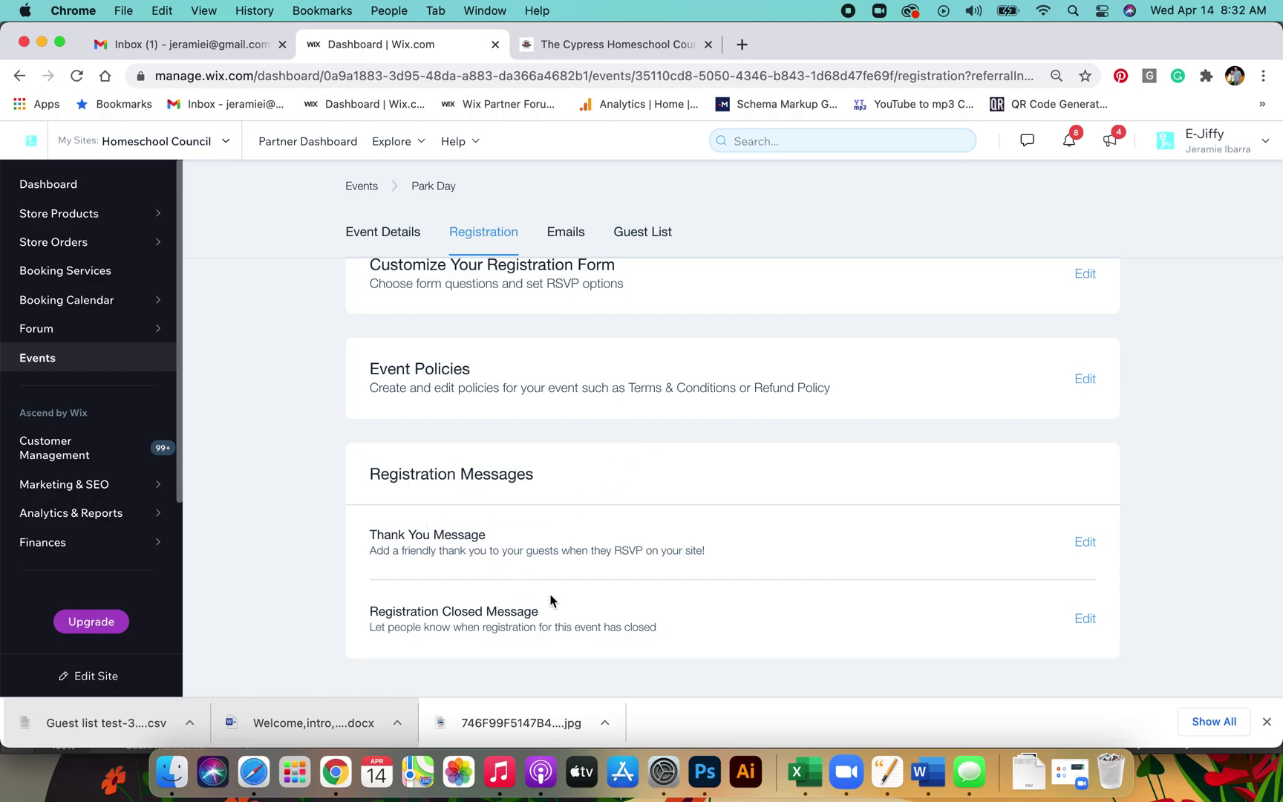
scroll(635, 610, up, 5)
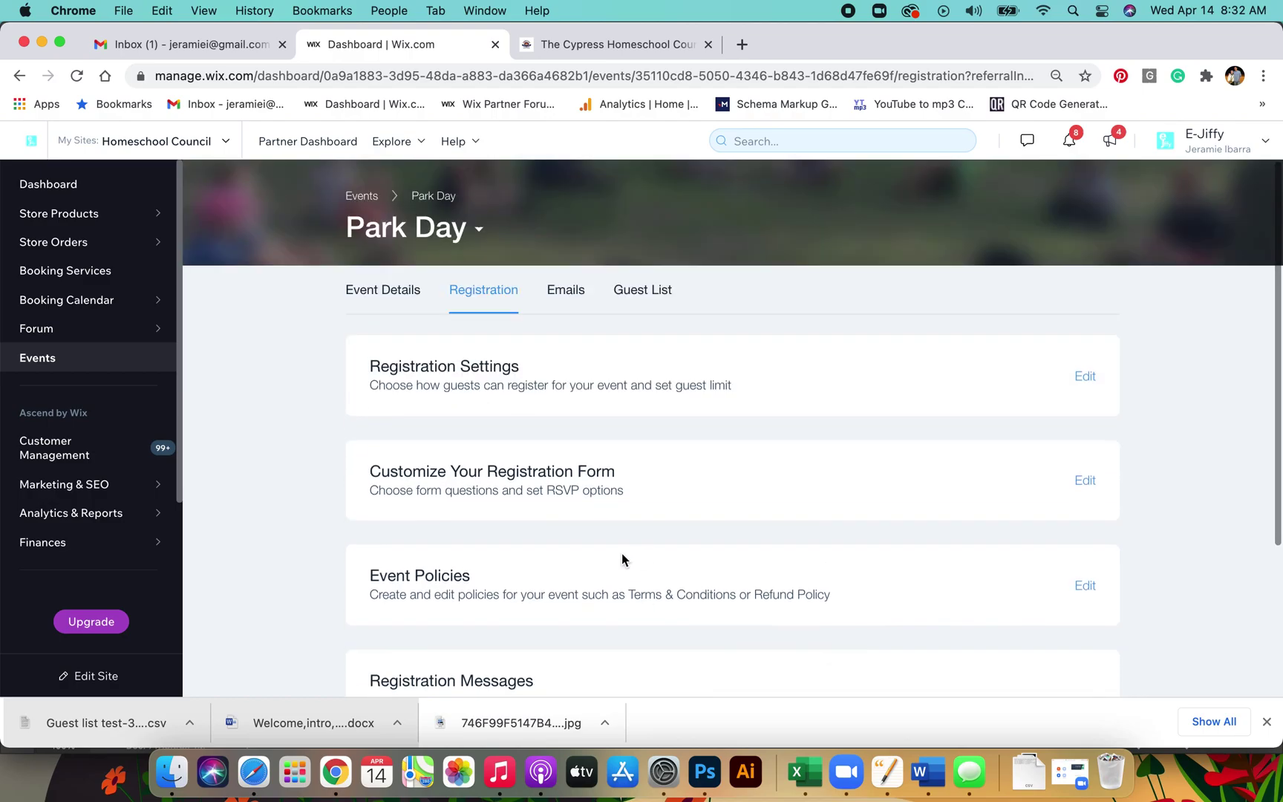
Step: In Park Day's Emails tab, confirm RSVP email alerts stay on after toggling them off and back on
click(582, 293)
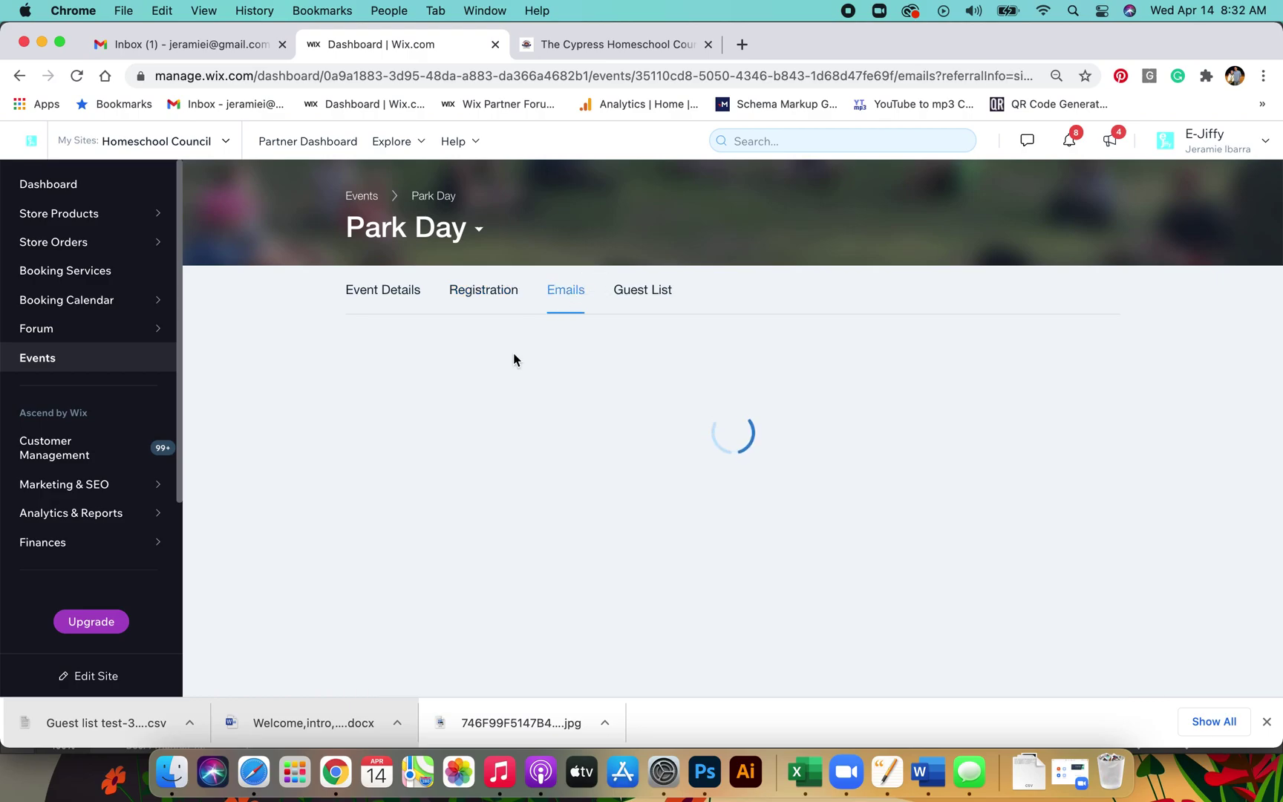
scroll(606, 526, down, 2)
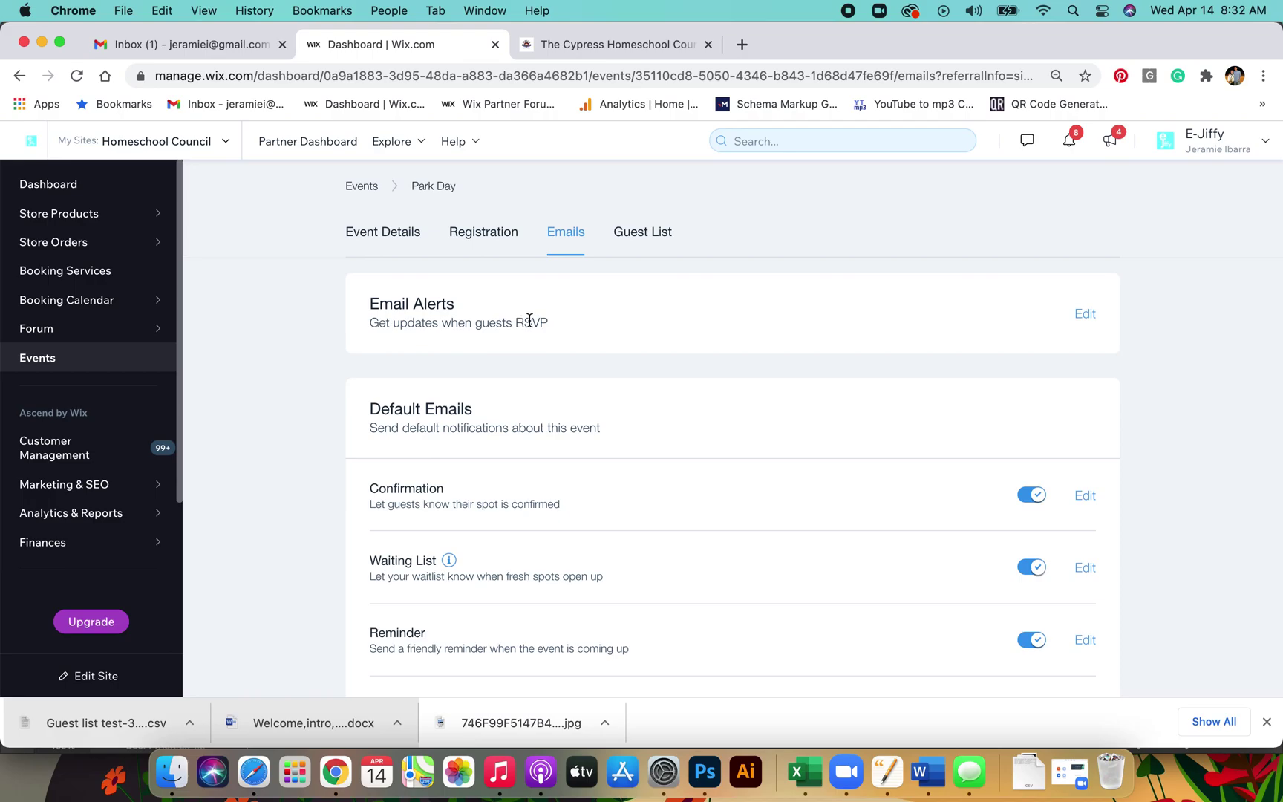
click(1084, 311)
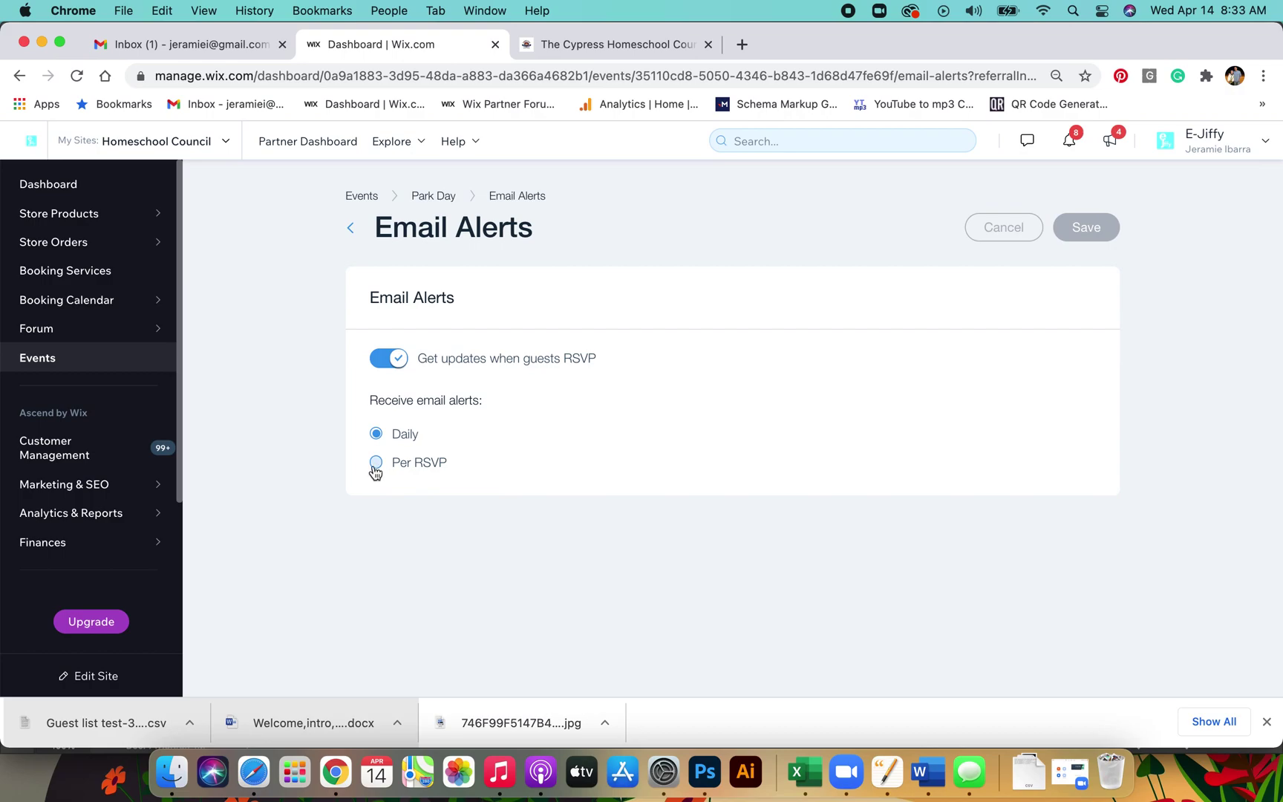
click(369, 360)
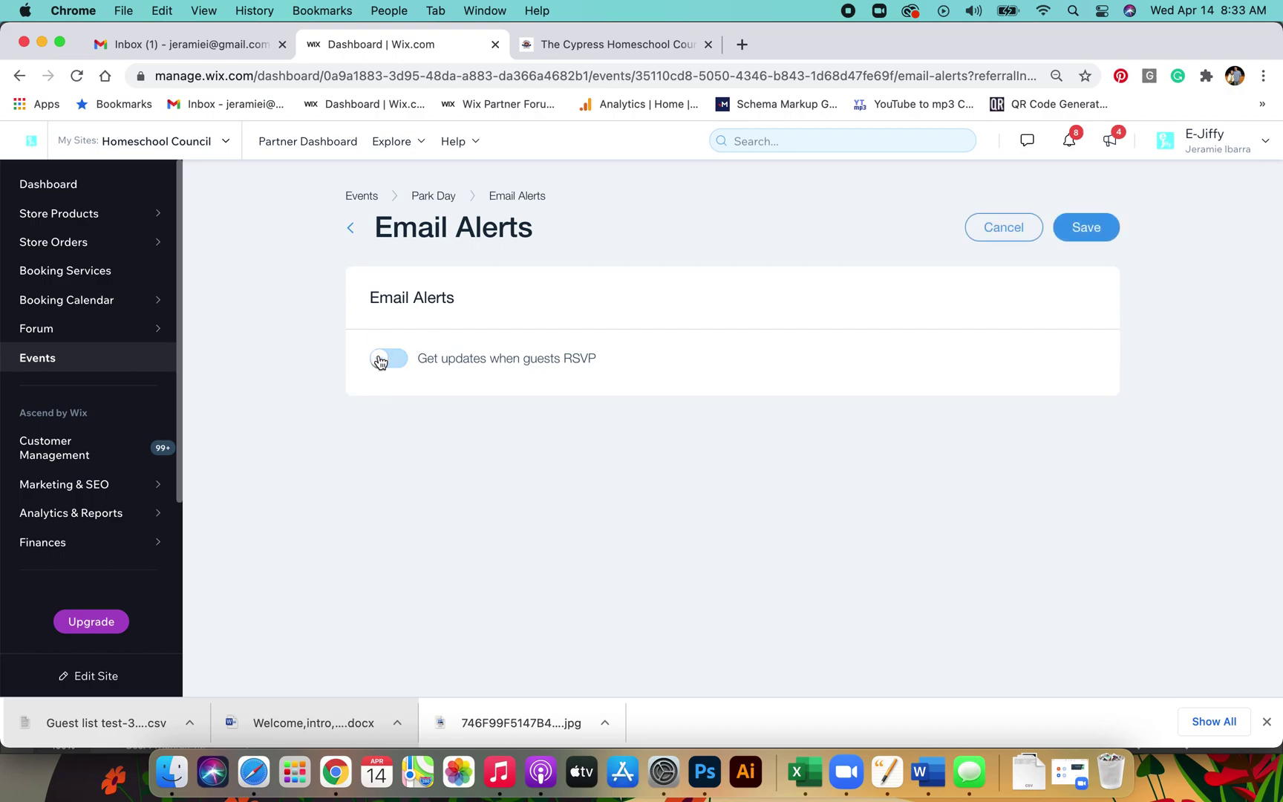
click(408, 360)
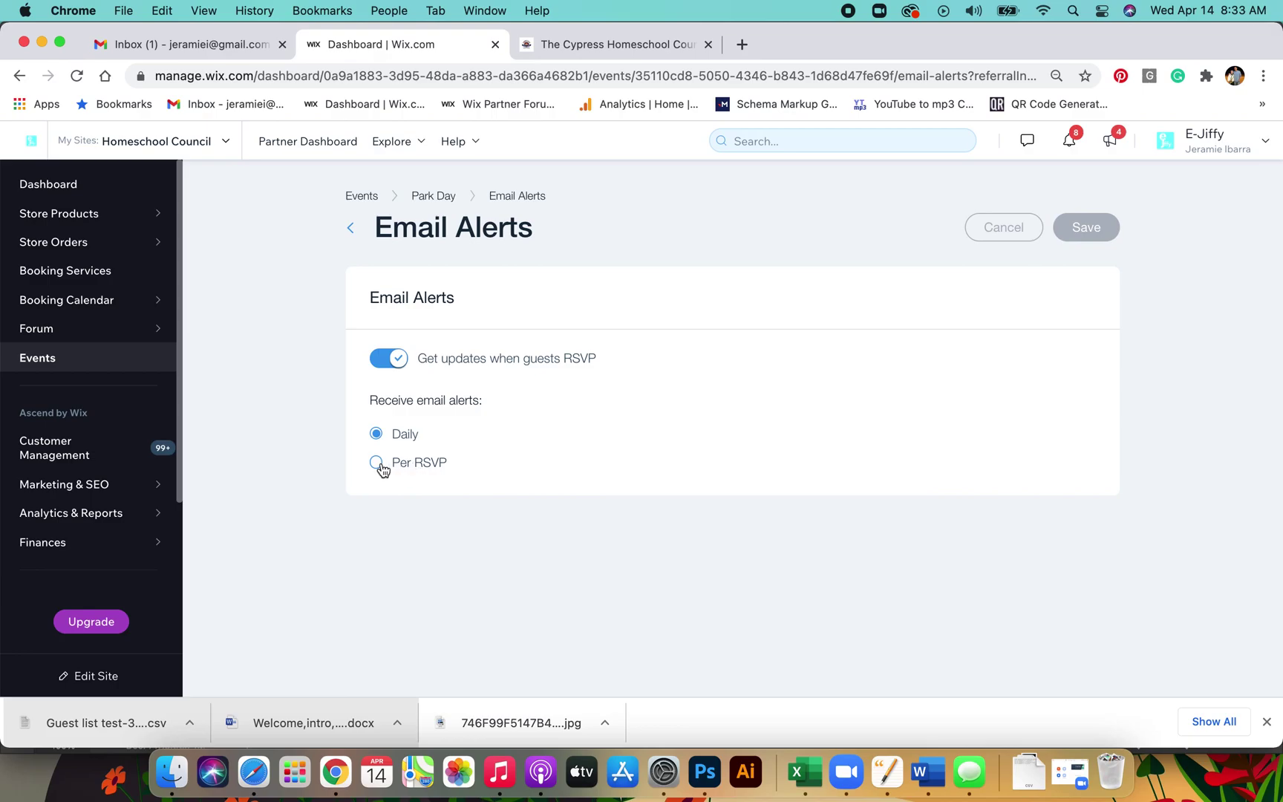
click(352, 230)
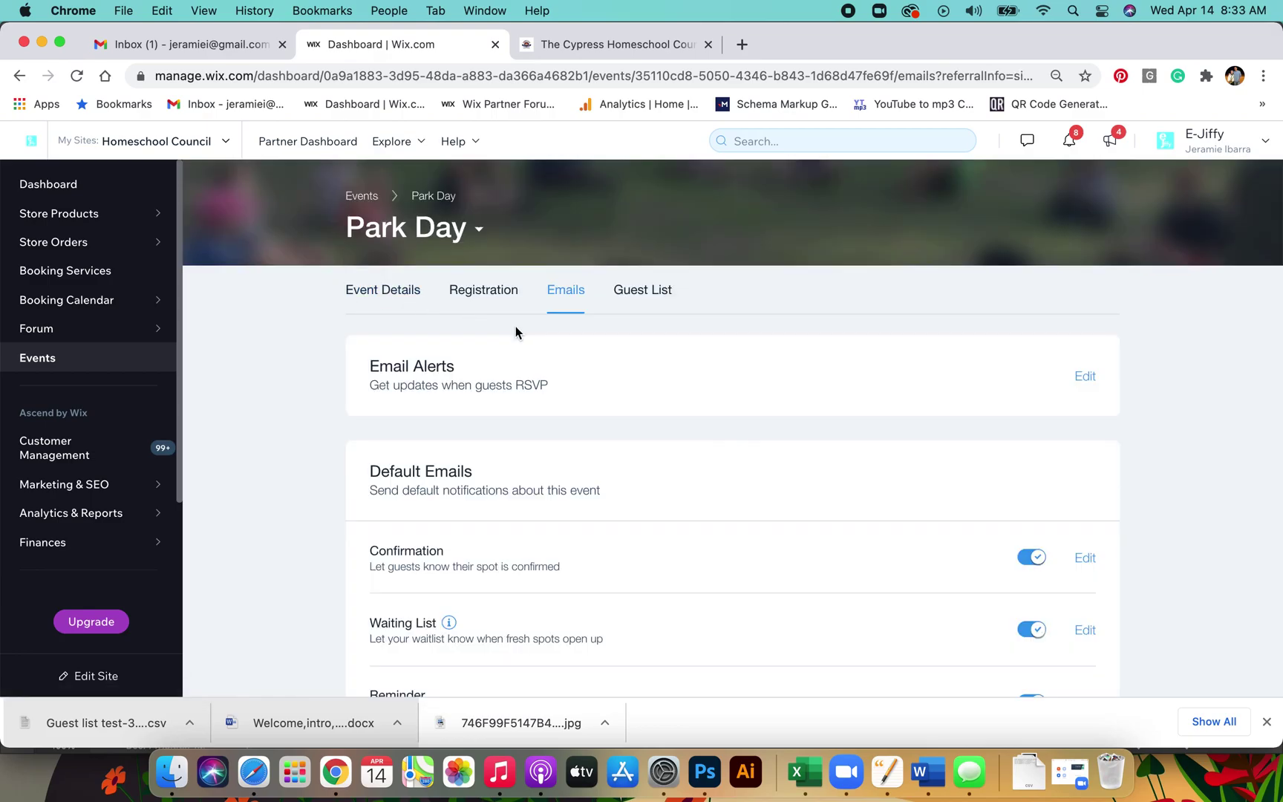
Step: Review the default guest emails and the Create Automations page, then return to Emails
scroll(680, 397, down, 3)
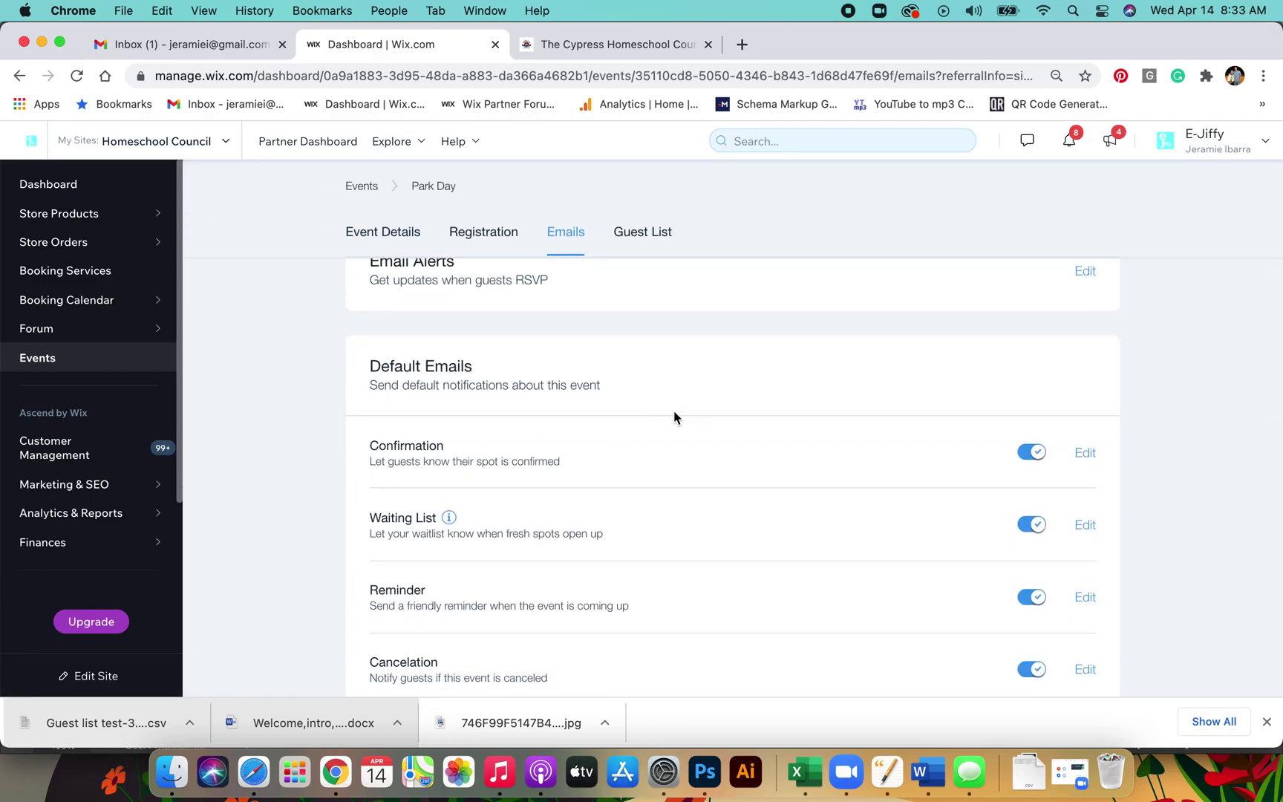
scroll(674, 407, down, 2)
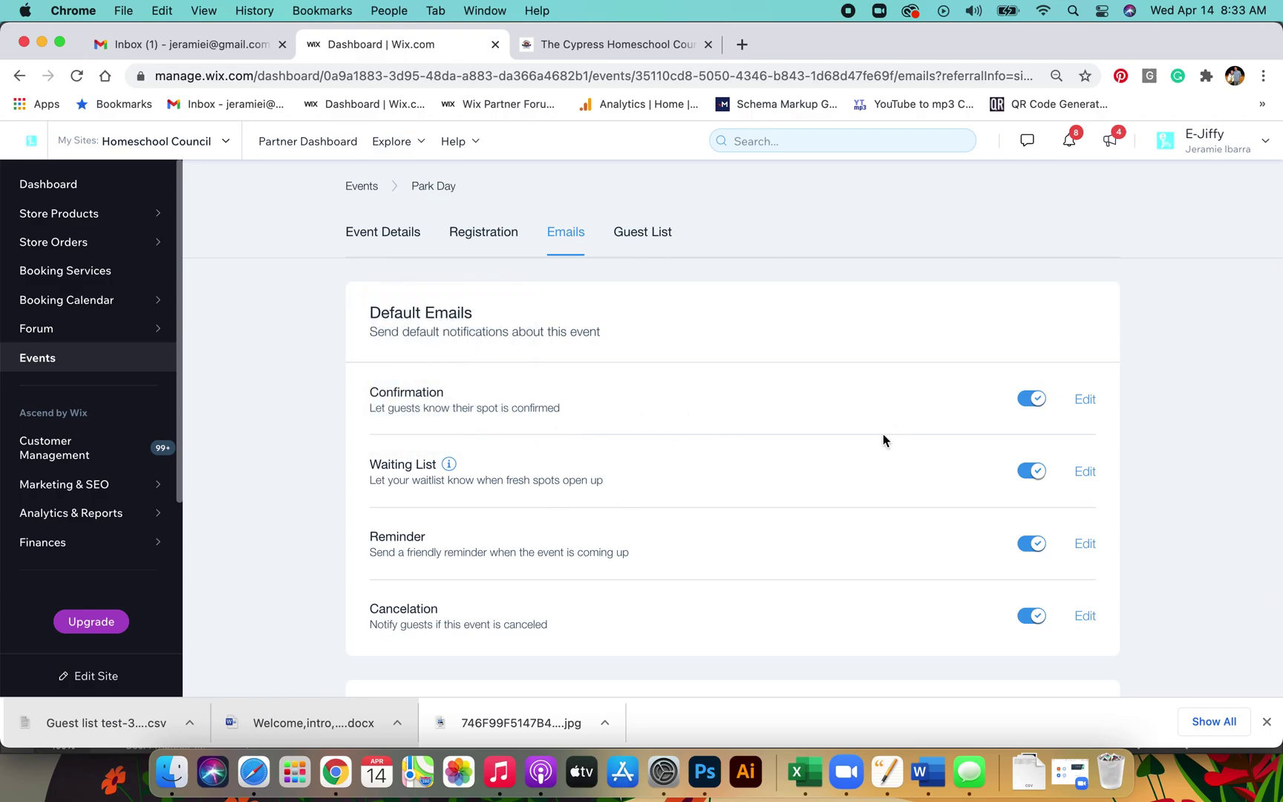
scroll(882, 440, down, 1)
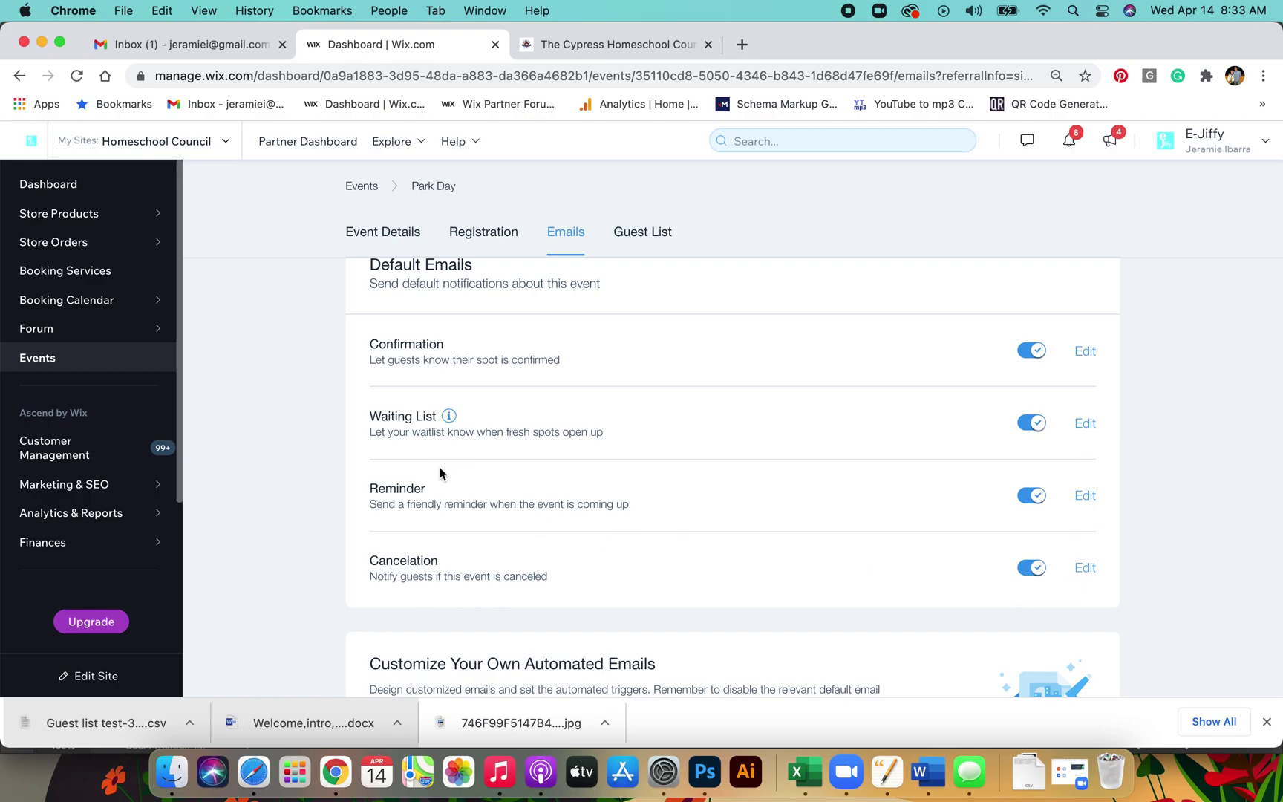
scroll(820, 483, down, 3)
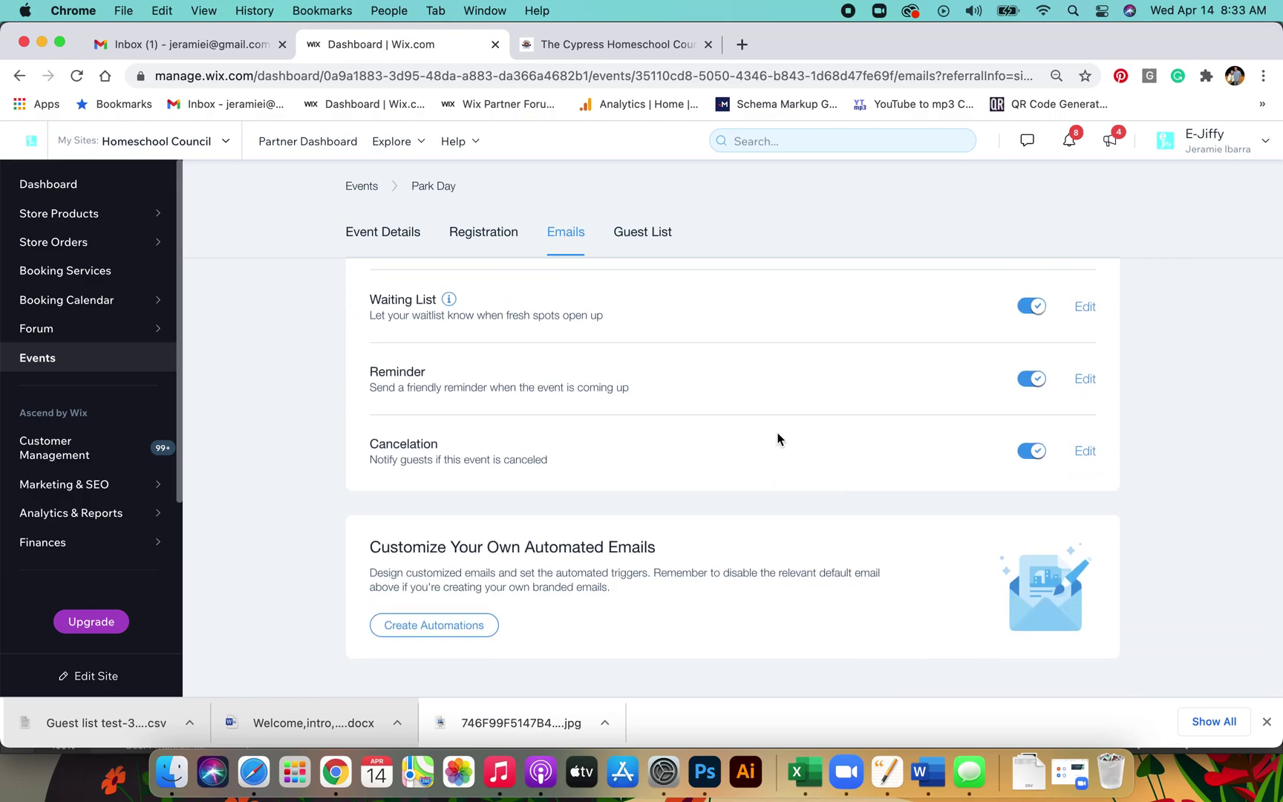
click(438, 627)
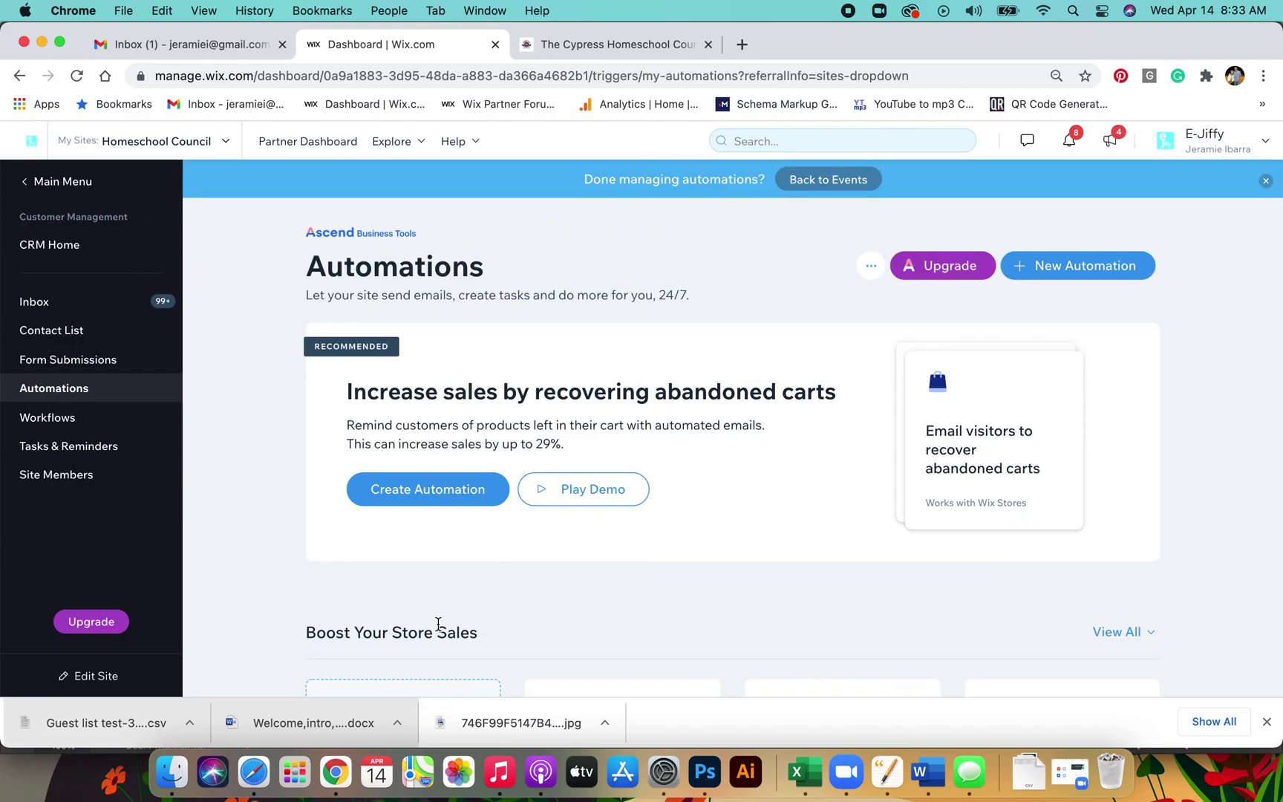
scroll(767, 516, down, 3)
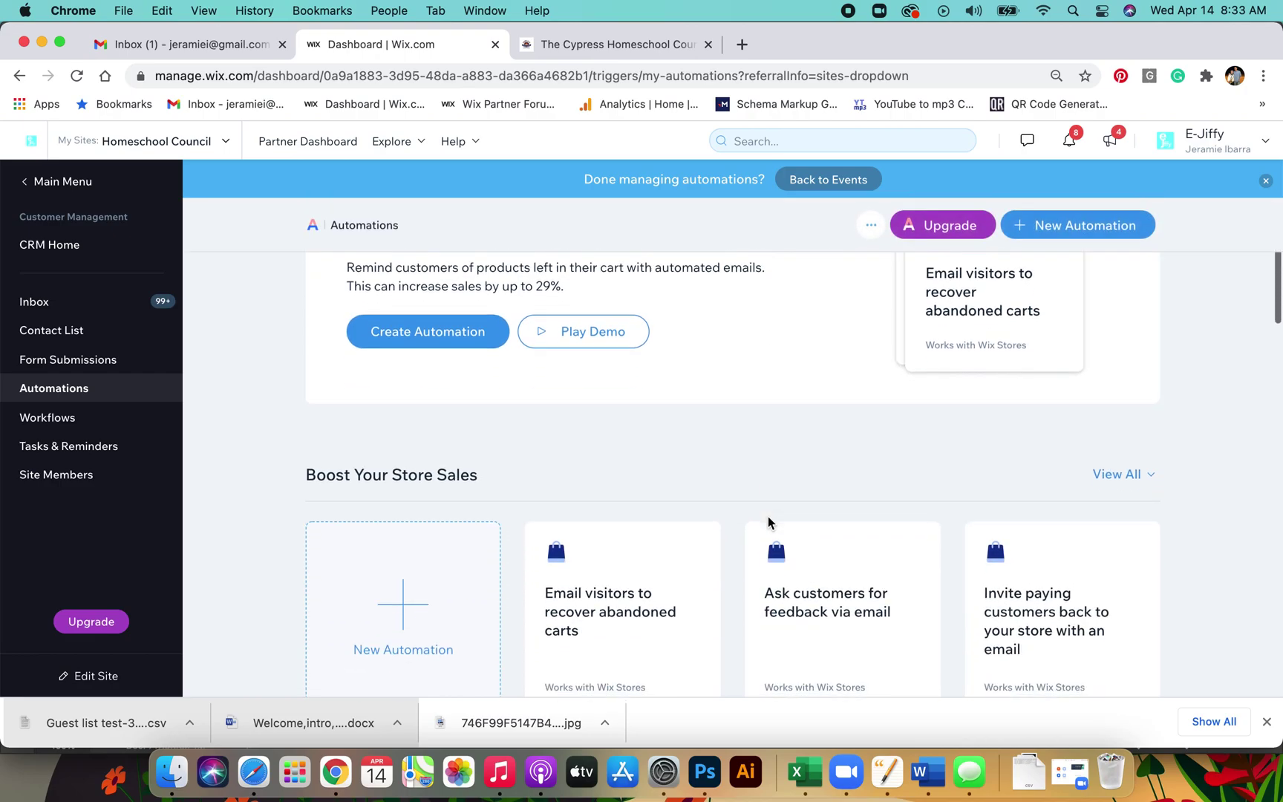
scroll(768, 516, up, 4)
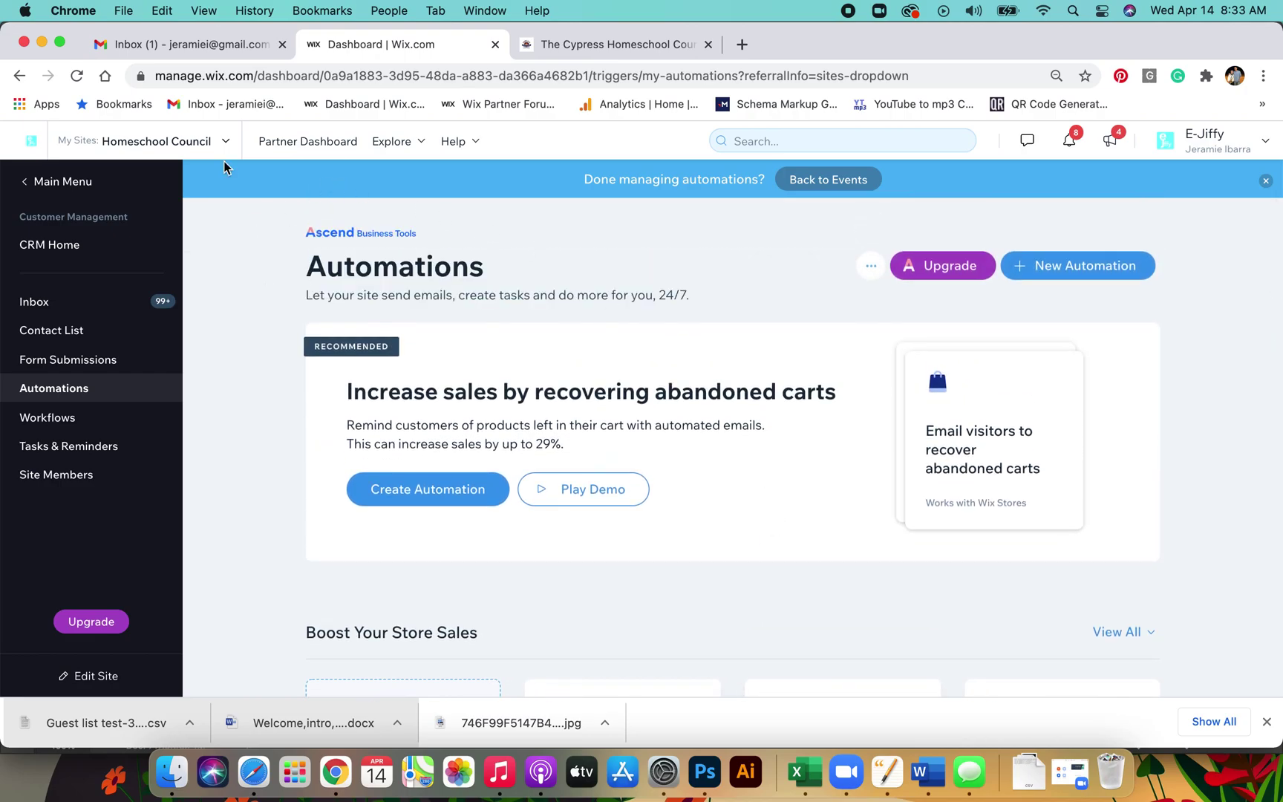
click(19, 76)
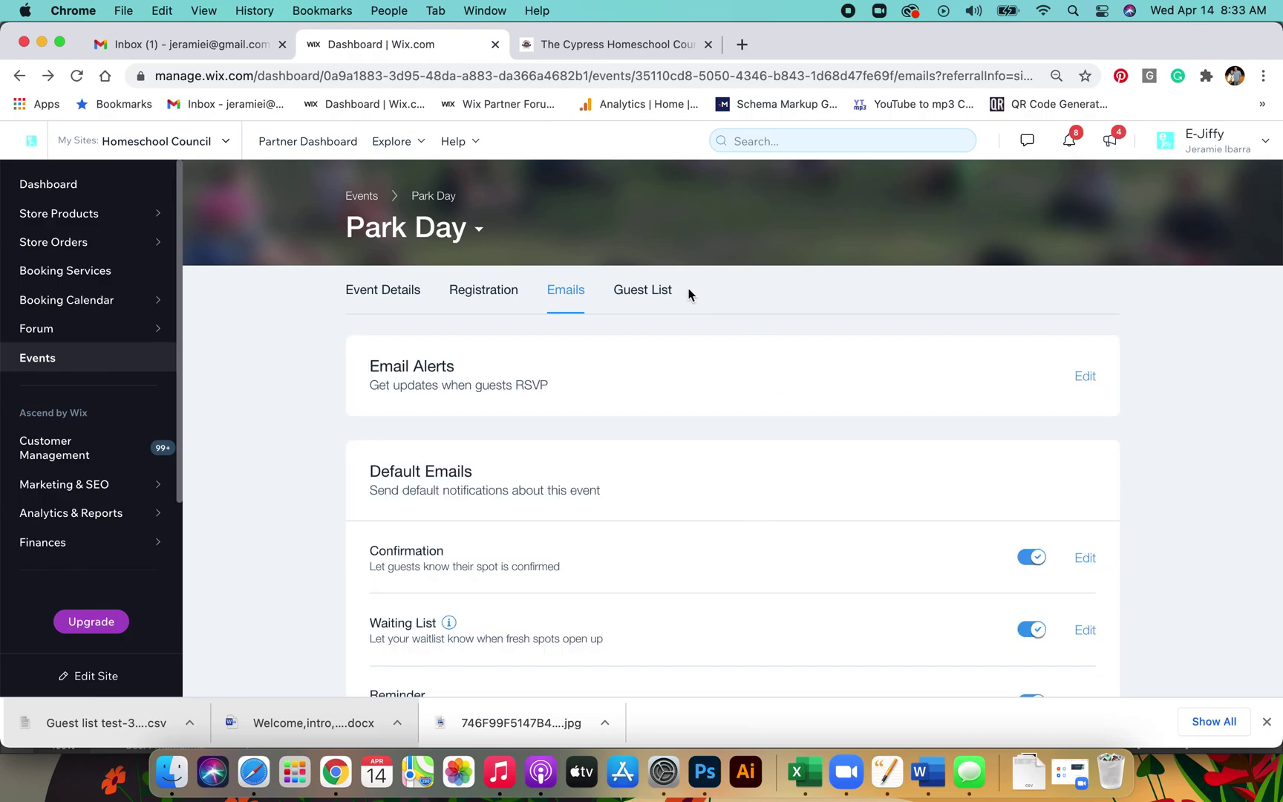
Step: View Park Day's empty Guest List and preview the invitation templates without creating one
click(649, 292)
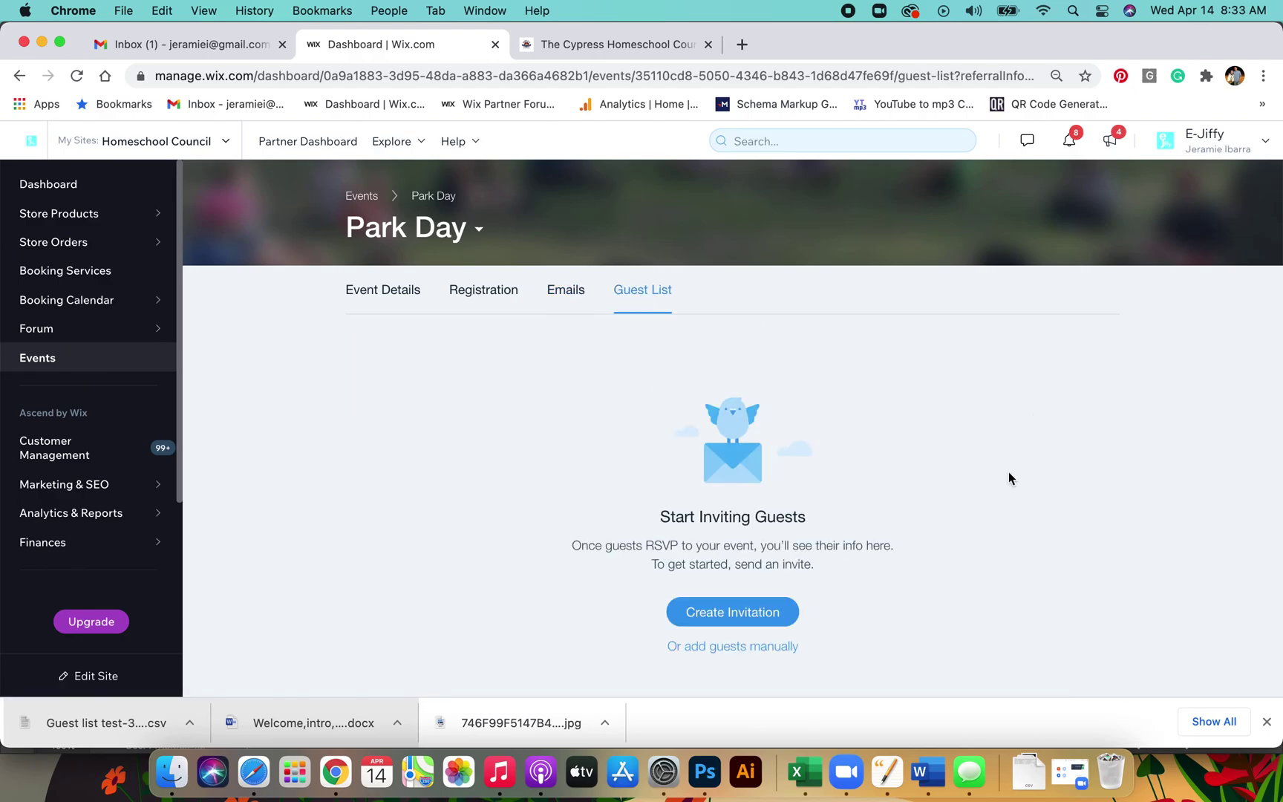
scroll(965, 505, down, 2)
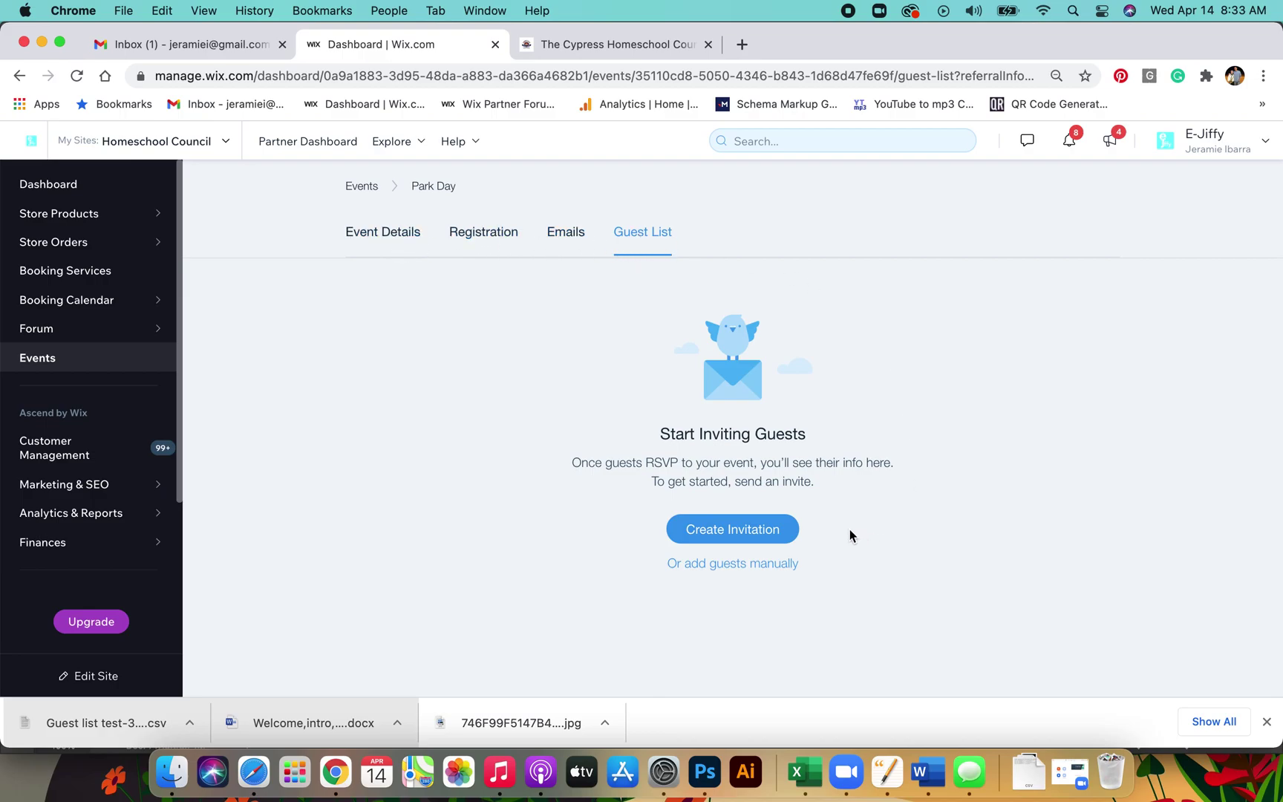
click(737, 529)
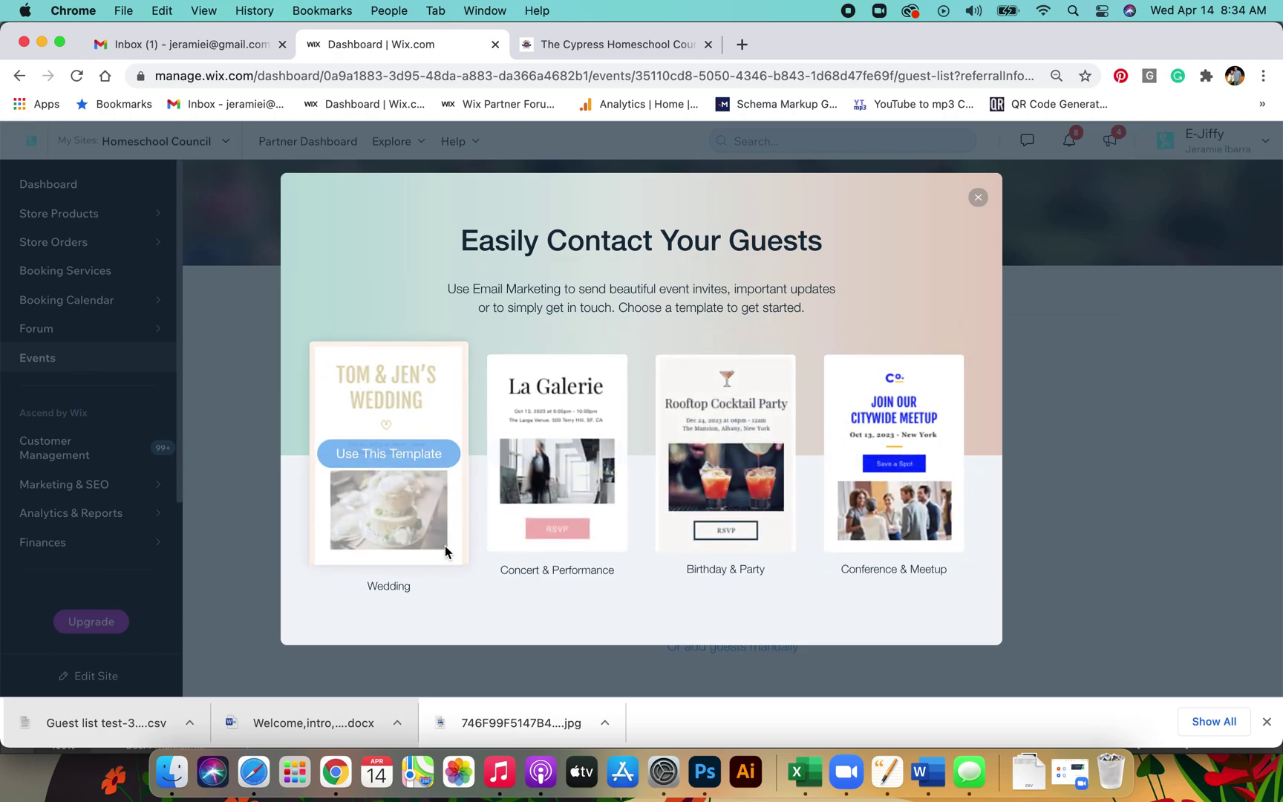
click(977, 198)
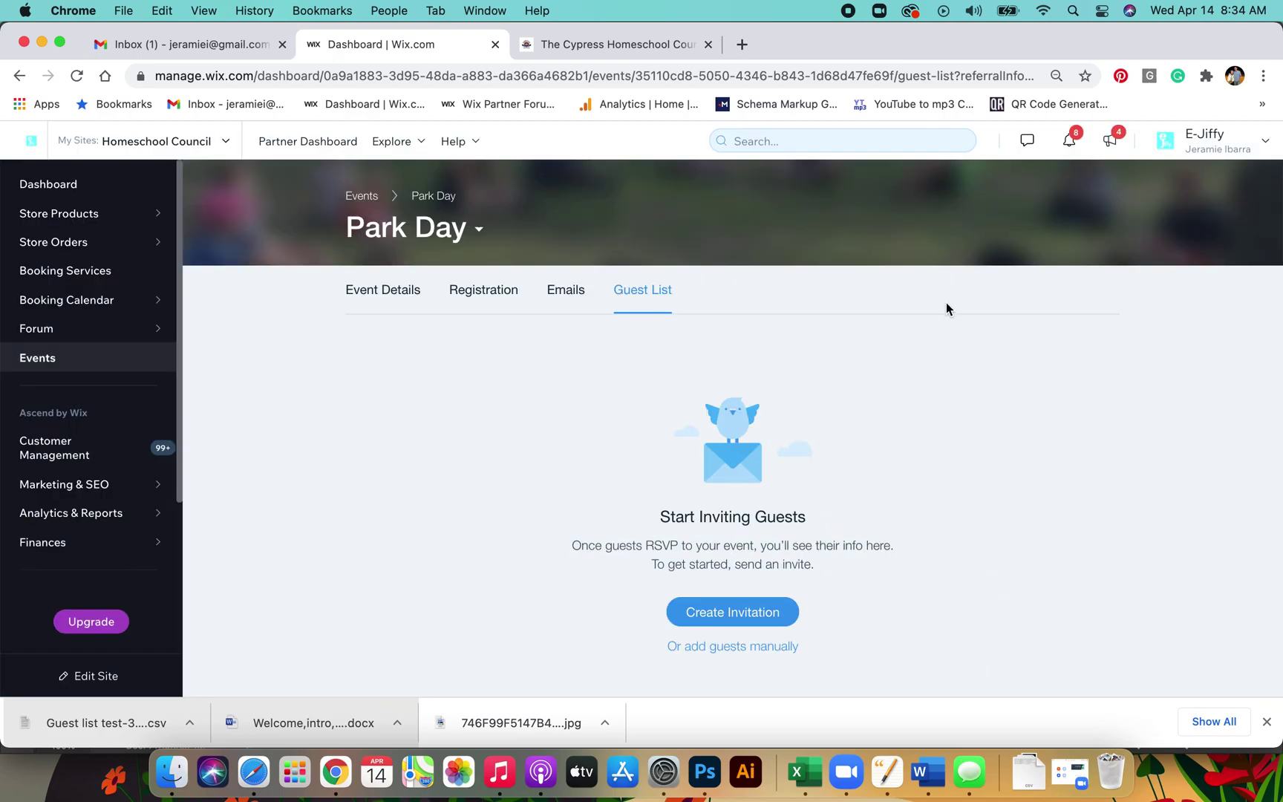
scroll(902, 408, down, 2)
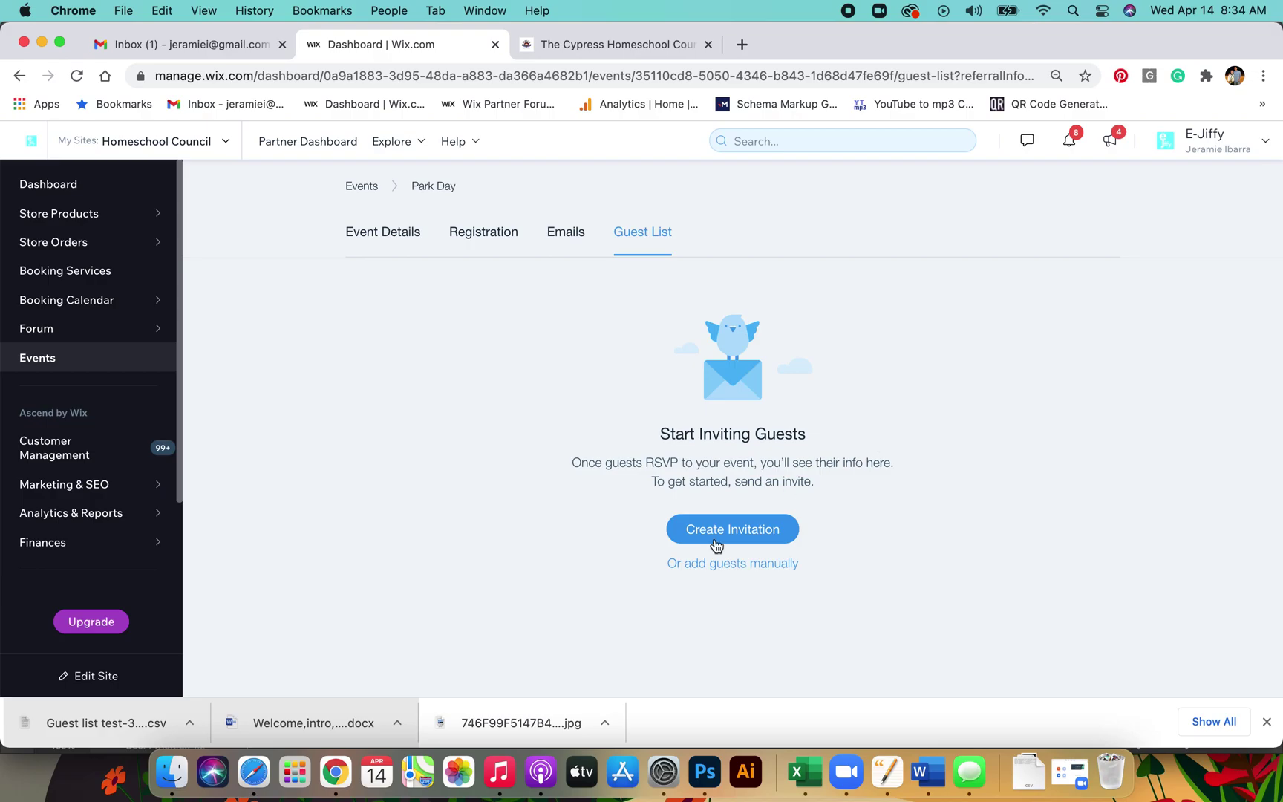
Step: Open and cancel the manual add-guest form with its optional fields, then return to all Events
click(726, 564)
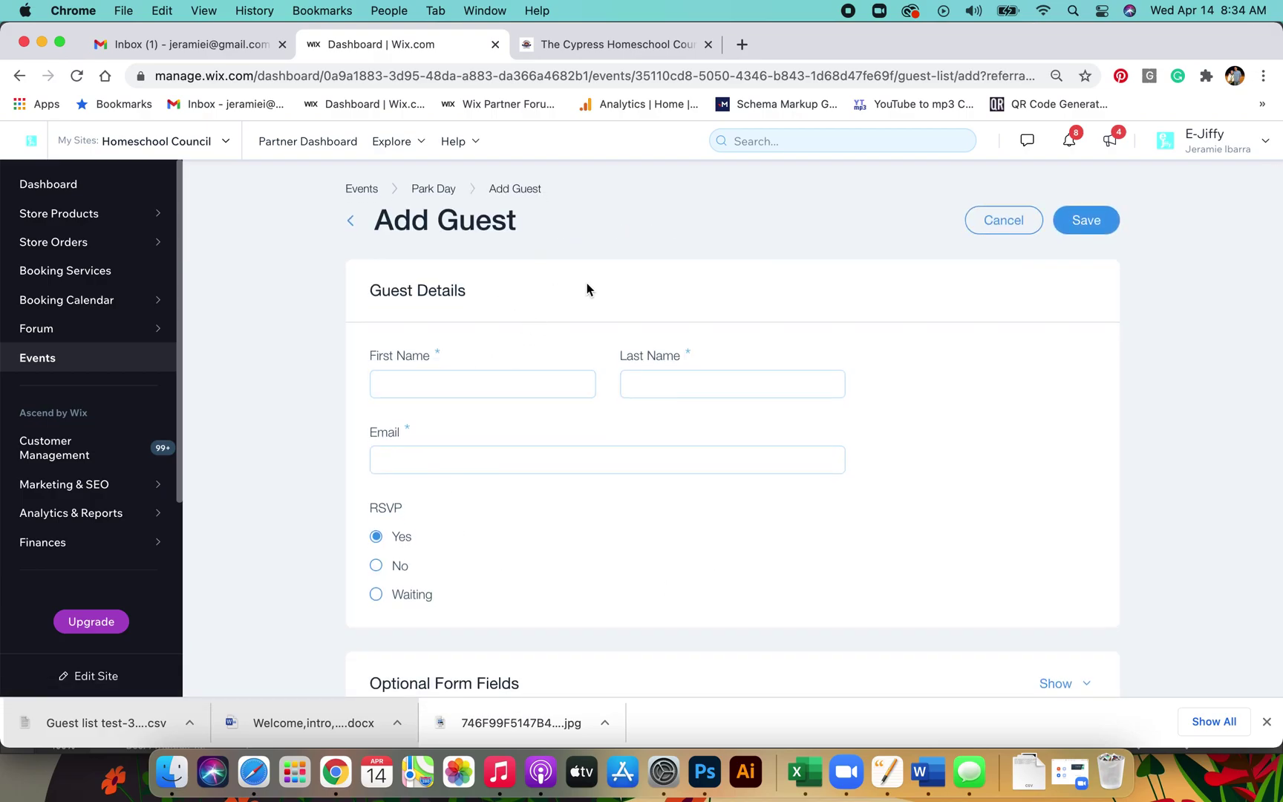
scroll(668, 386, down, 2)
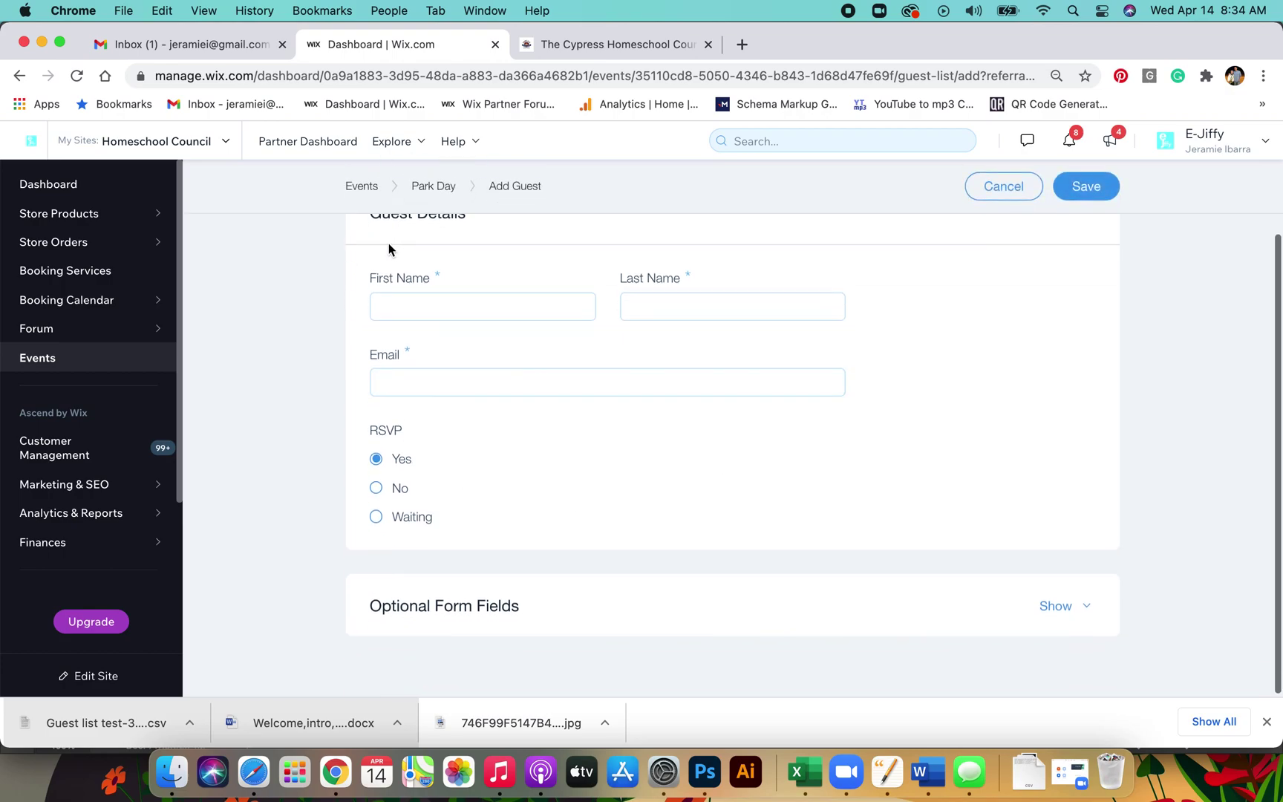
click(1083, 608)
scroll(929, 558, down, 2)
scroll(858, 424, up, 3)
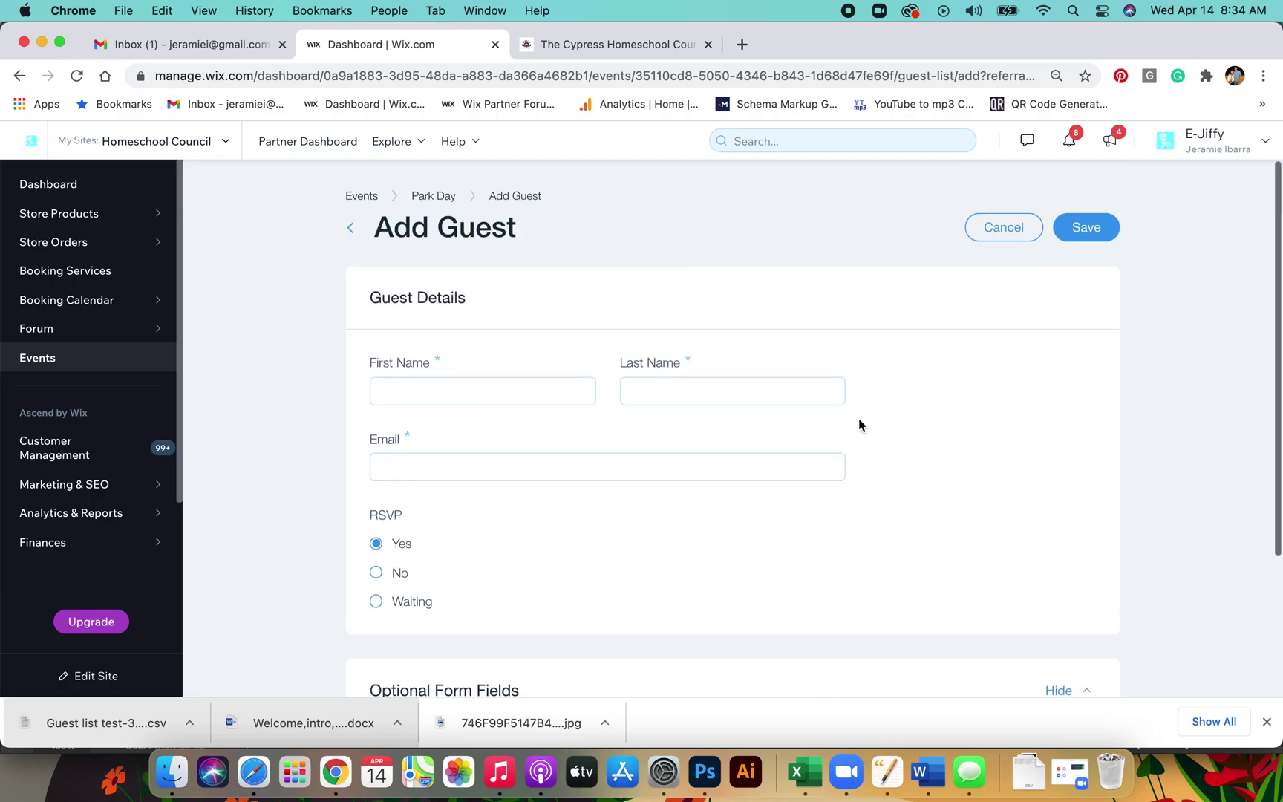
scroll(1087, 223, down, 1)
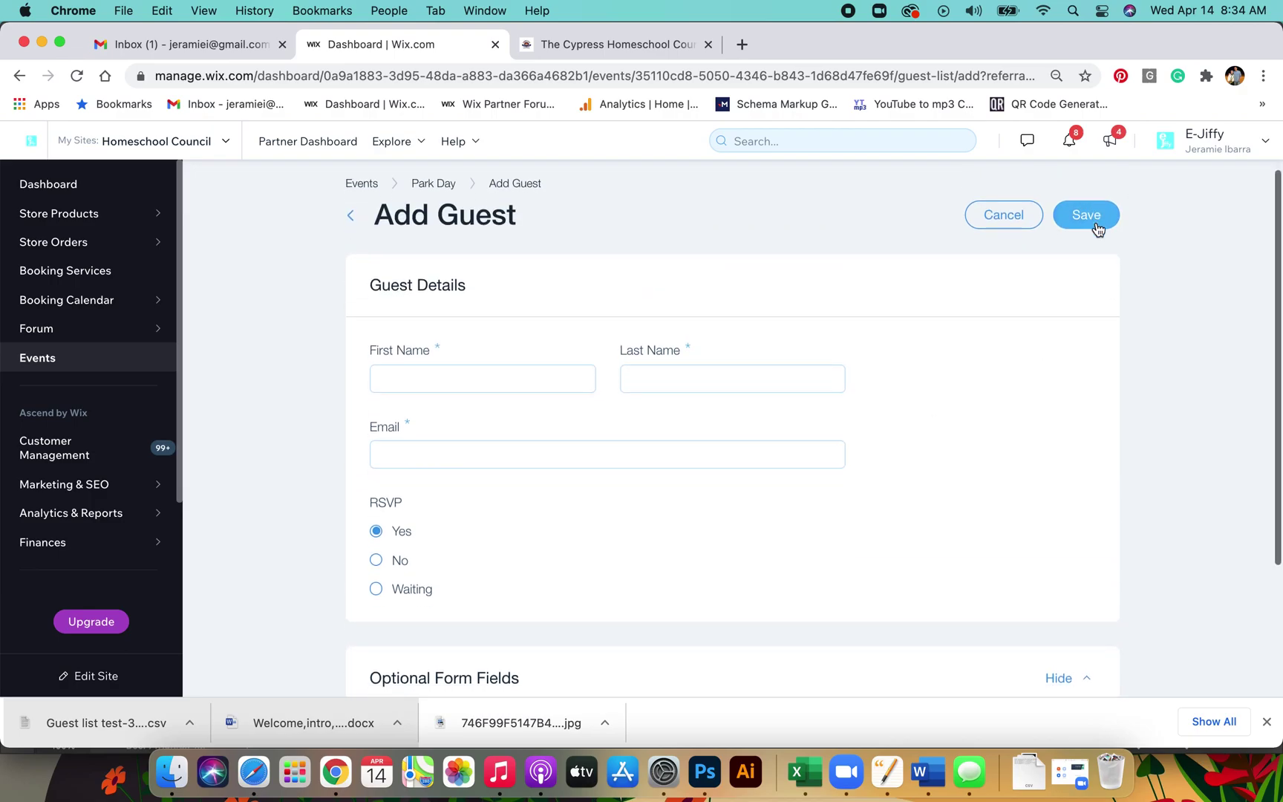
click(1002, 222)
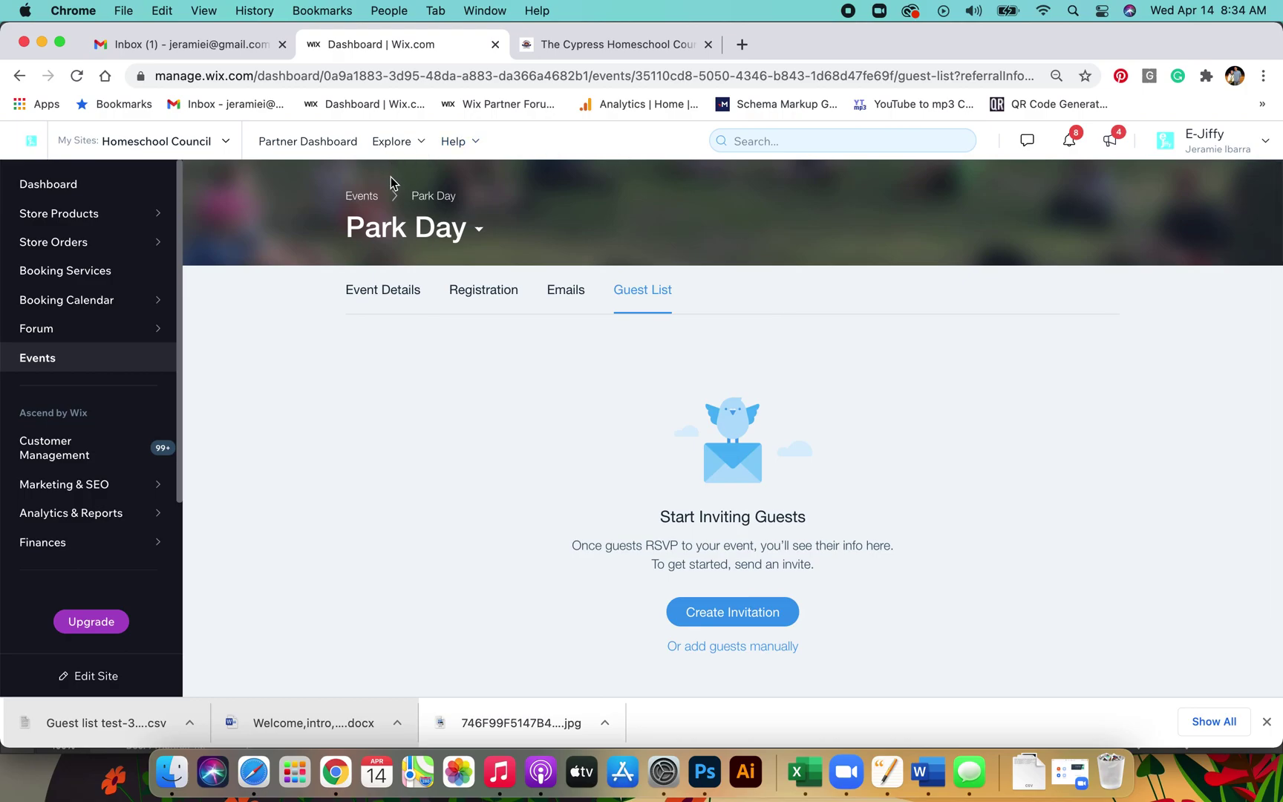
click(363, 196)
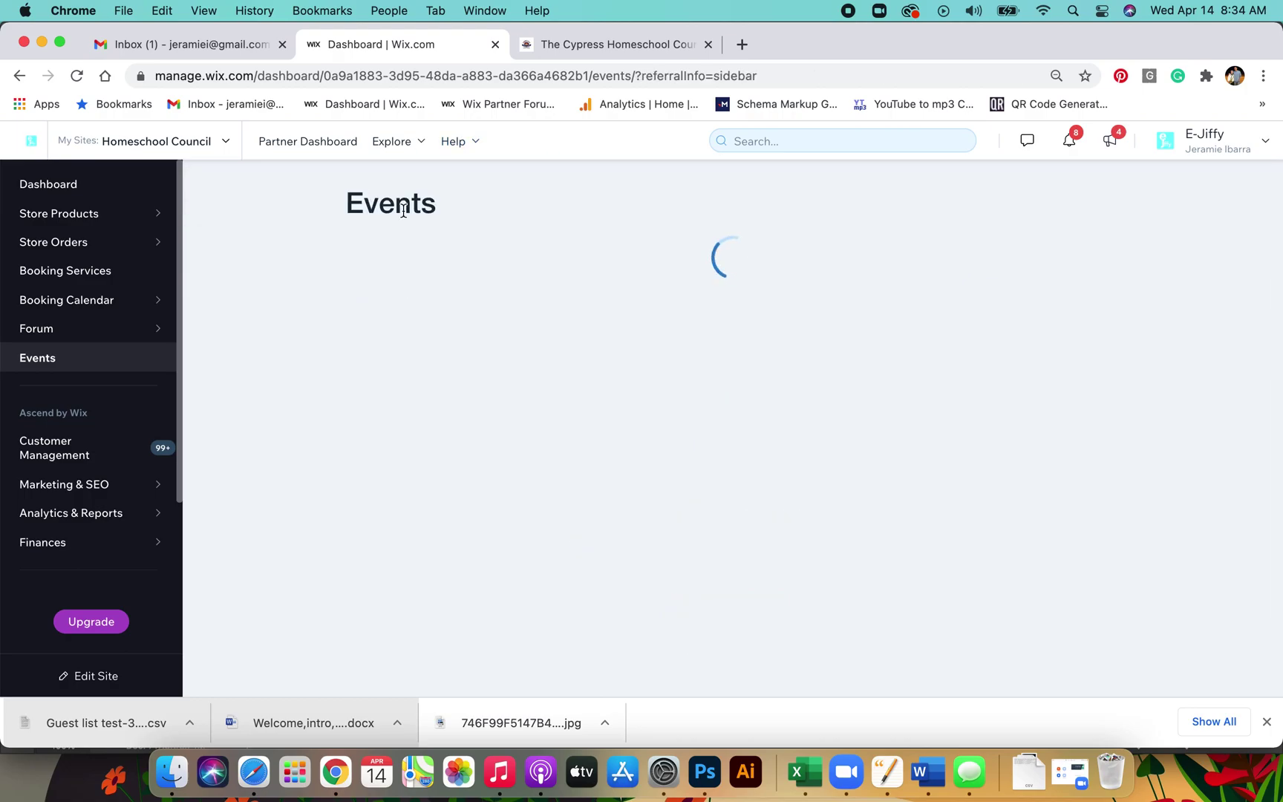